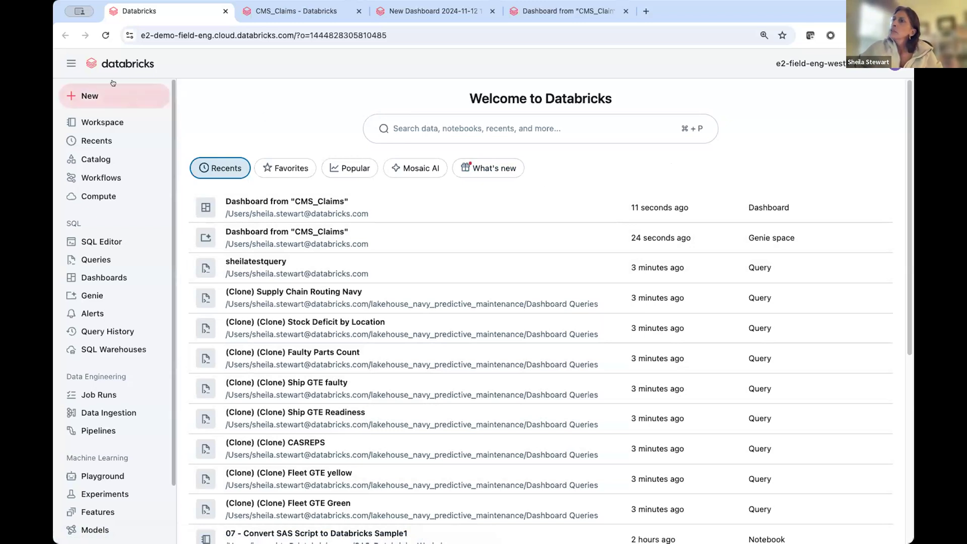
Search the catalog explorer for the workspace owner's personal catalog and open it.
click(115, 159)
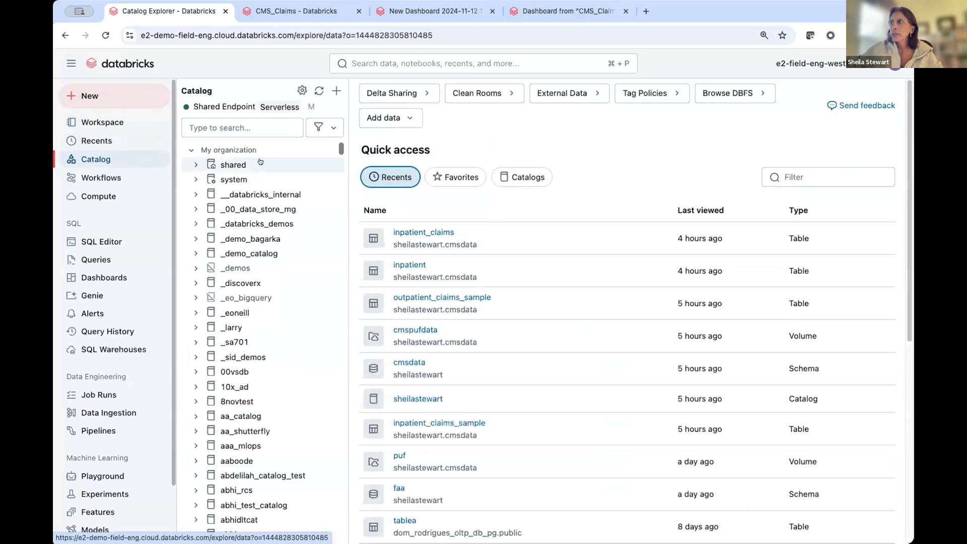
click(229, 129)
text(sheilastewa)
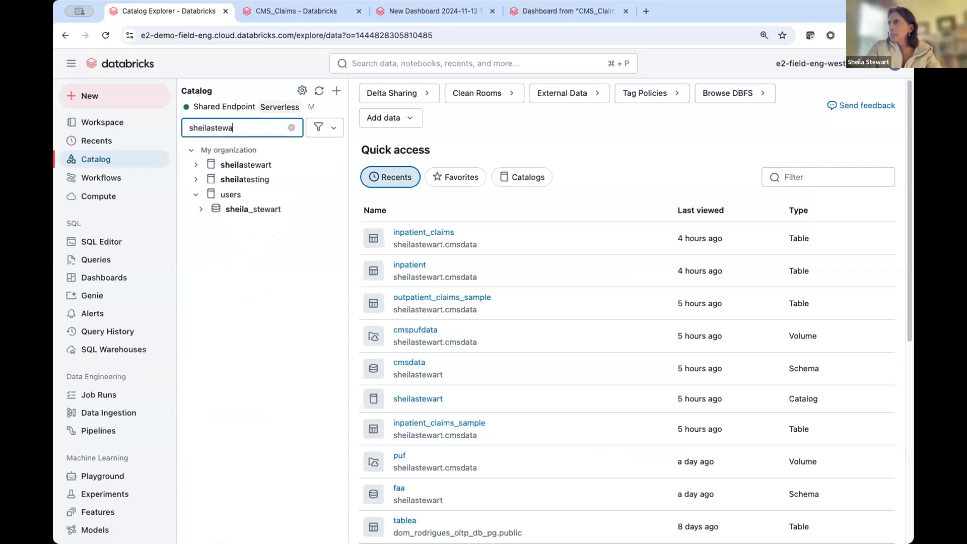
text(rt)
click(247, 164)
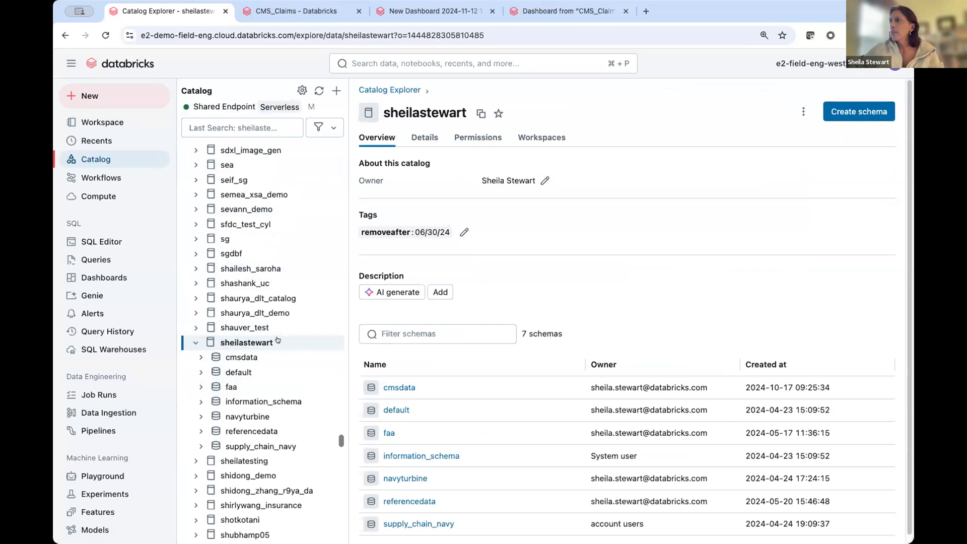
Open the cmspufdata volume in the cmsdata schema and widen the Name column to show the full file names.
click(242, 358)
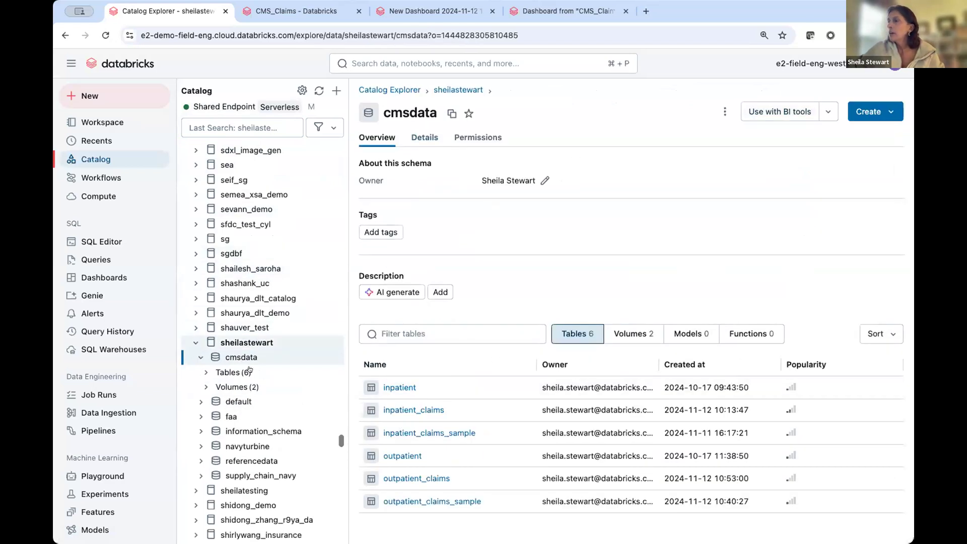
click(206, 387)
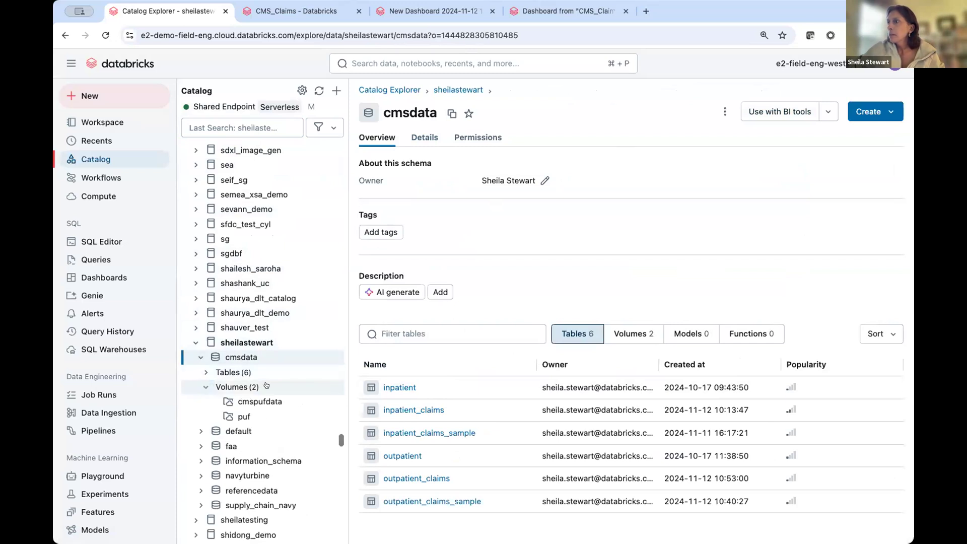
click(267, 401)
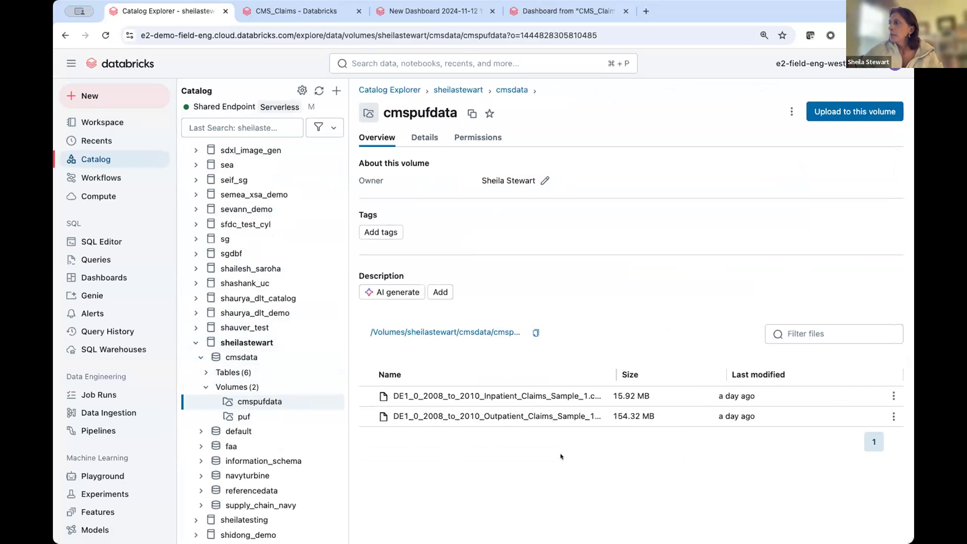
drag(614, 374, 673, 374)
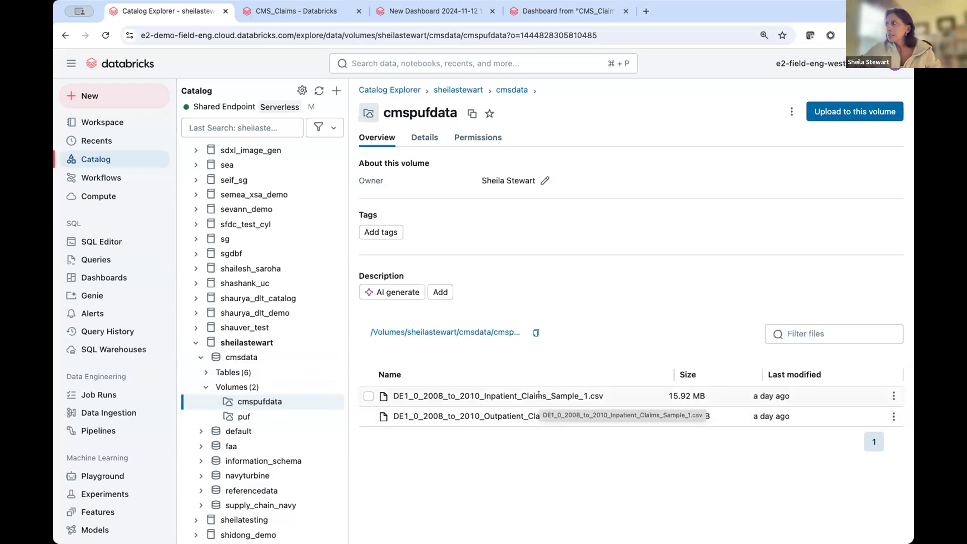
Start a new table from DE1_0_2008_to_2010_Inpatient_Claims_Sample_1.csv, targeting the owner's personal catalog and the cmsdata schema.
click(892, 396)
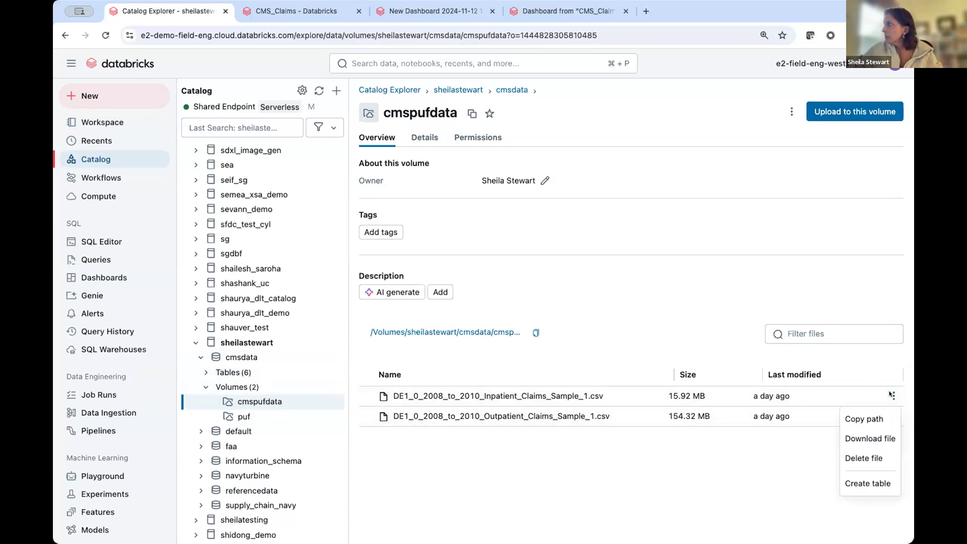
click(865, 483)
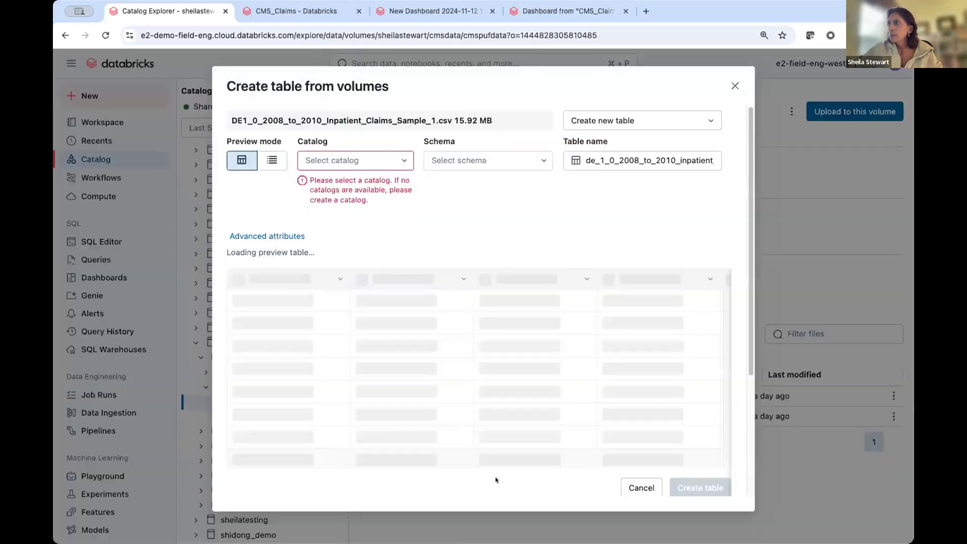
click(361, 160)
text(sheila)
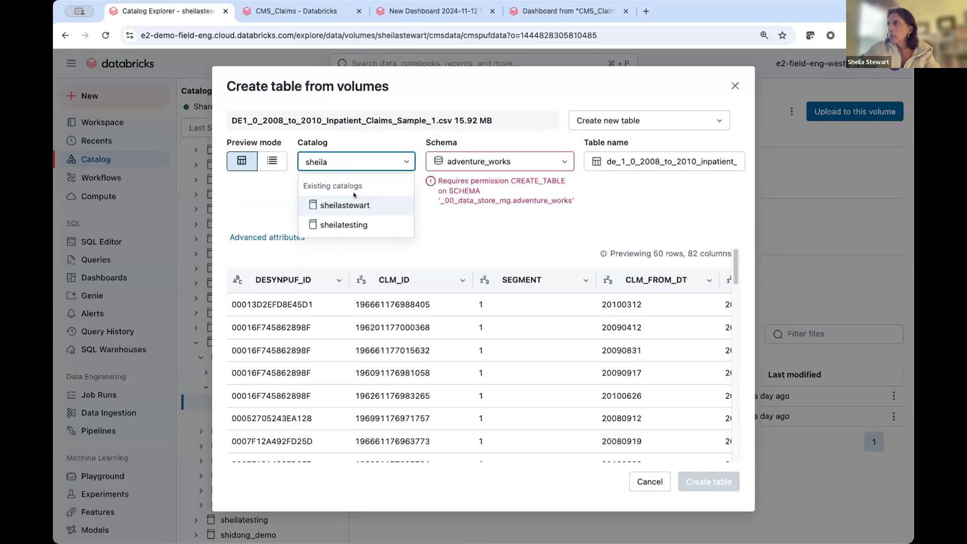
click(349, 205)
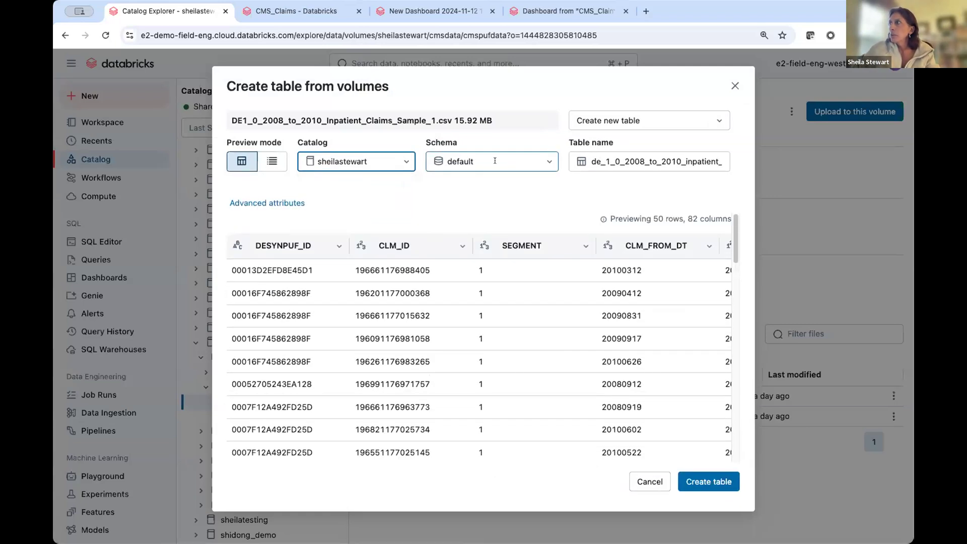
click(504, 159)
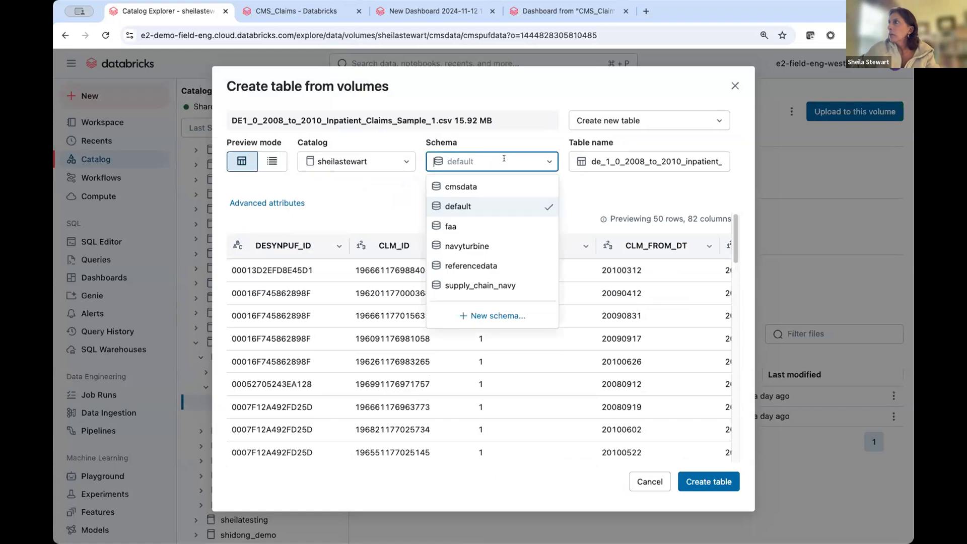
click(470, 186)
Replace the proposed table name with inpatientTest.
click(648, 159)
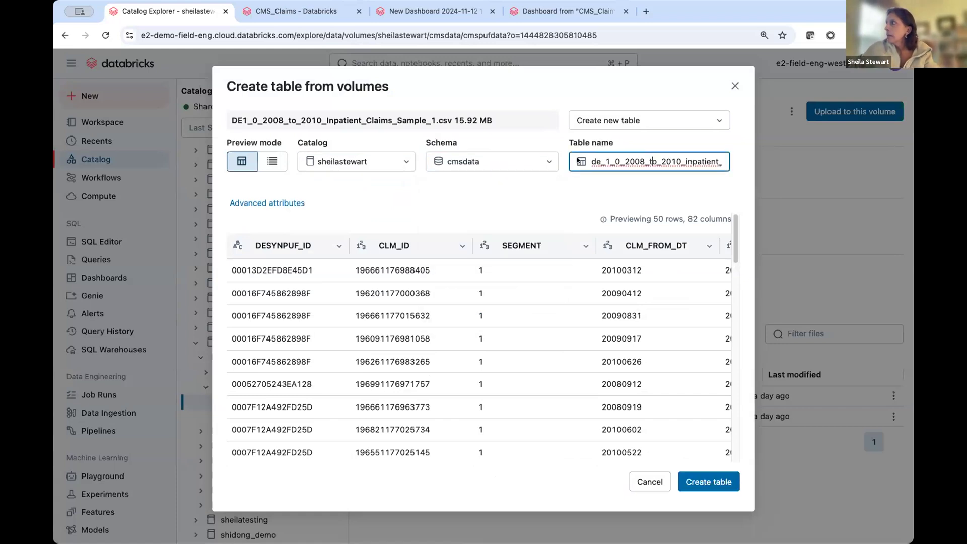
drag(653, 161, 775, 168)
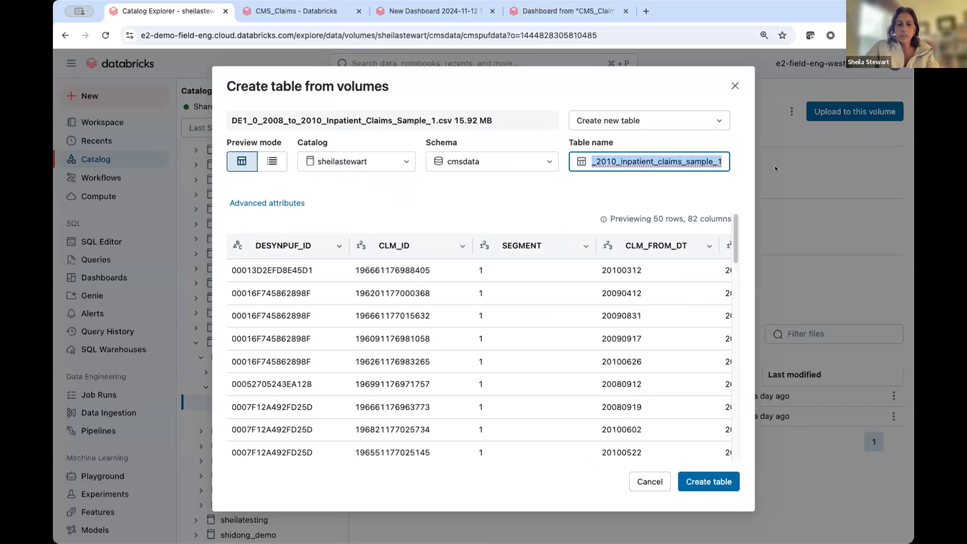
text(inpatient)
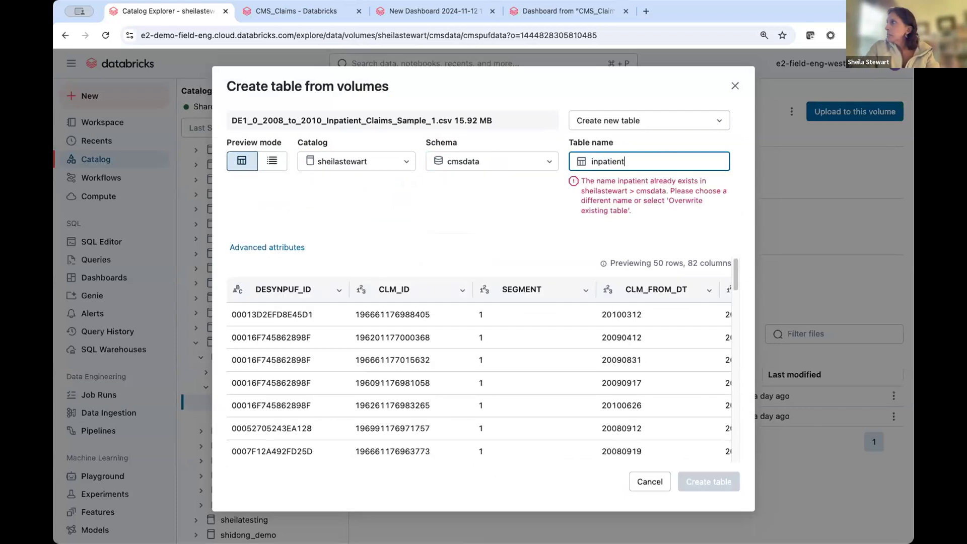
text(Test)
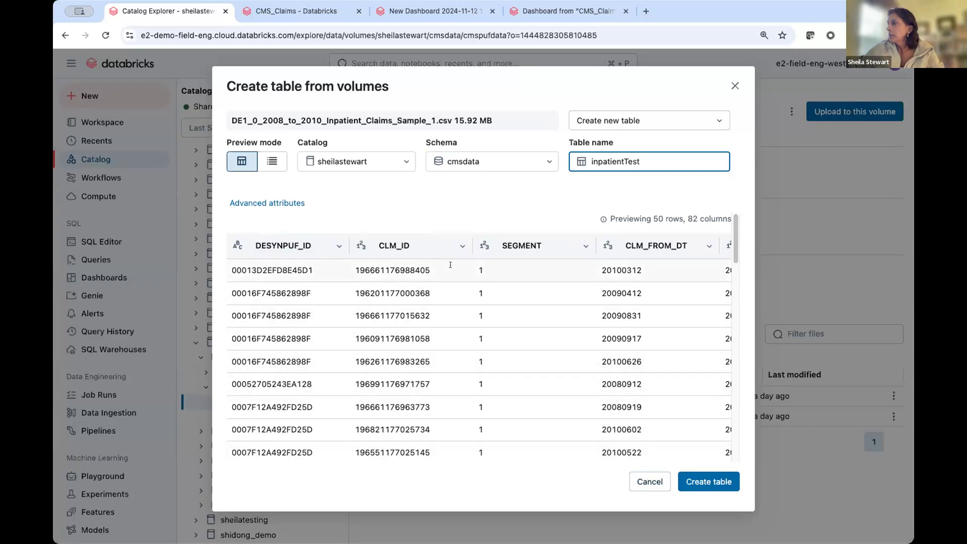
Check the previewed claim rows, create the table, and review its AI suggested description and column list.
scroll(568, 365, down, 1)
scroll(569, 366, down, 3)
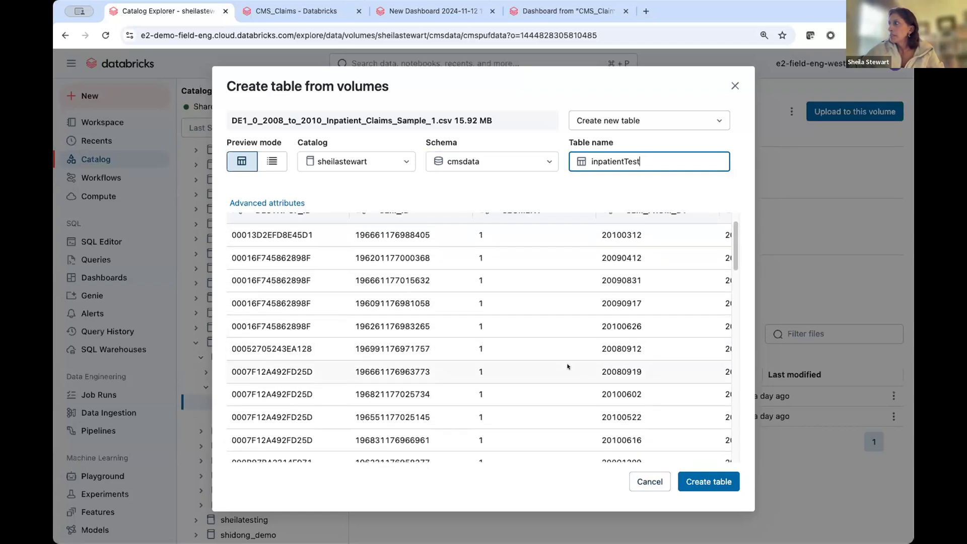
drag(627, 375, 476, 347)
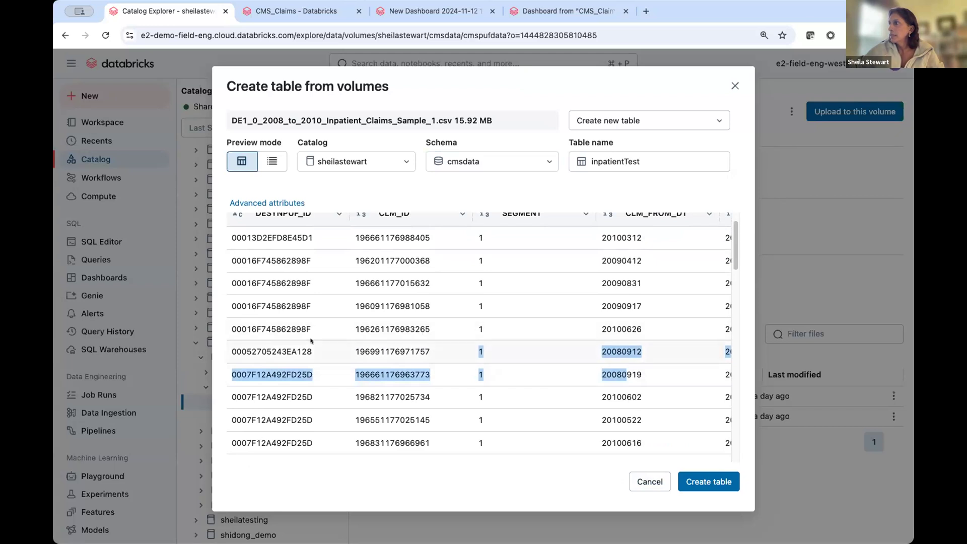
click(442, 382)
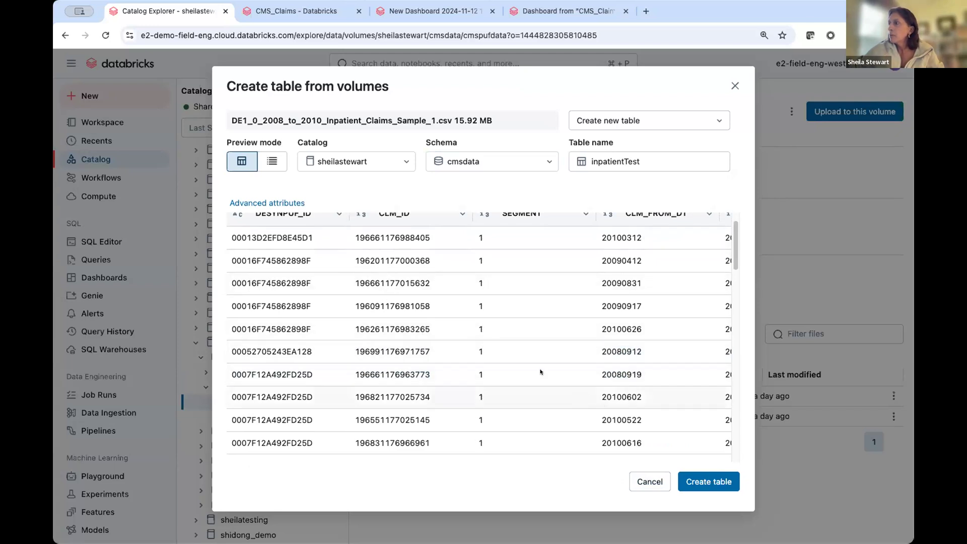
scroll(507, 352, up, 2)
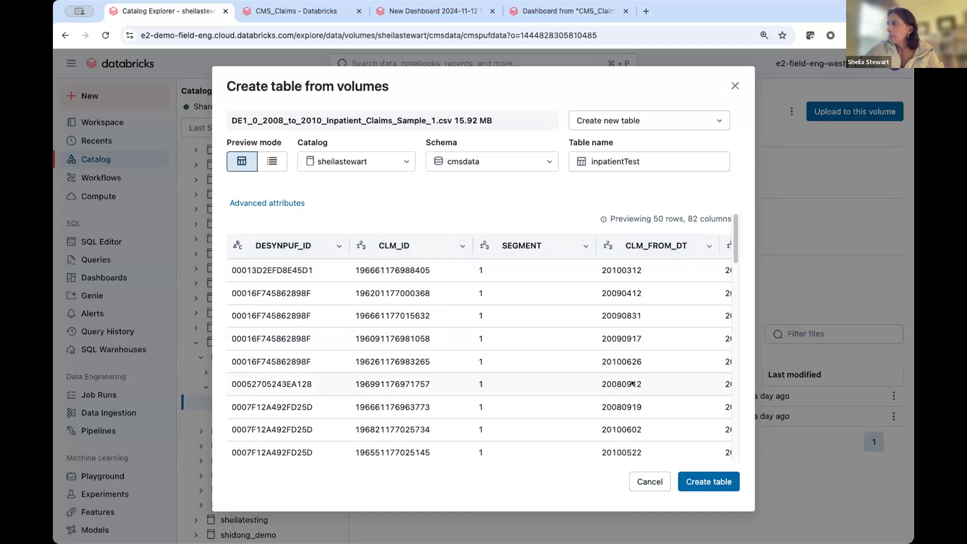
click(700, 481)
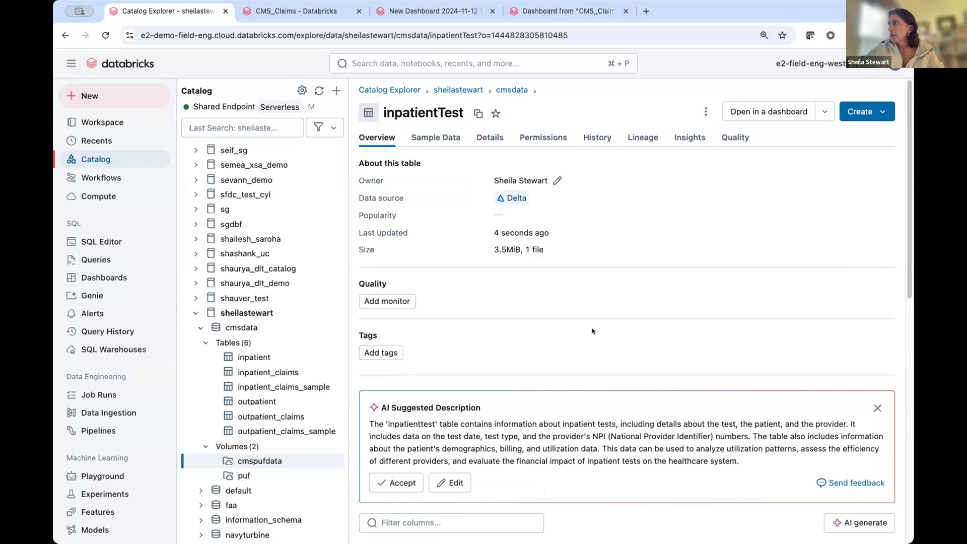
scroll(687, 318, down, 1)
scroll(686, 321, down, 5)
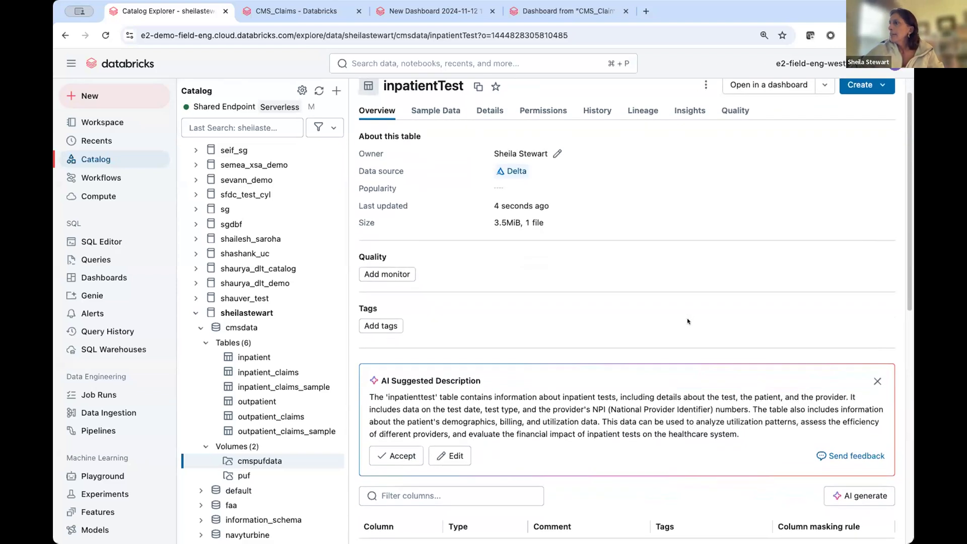
mouse_move(688, 322)
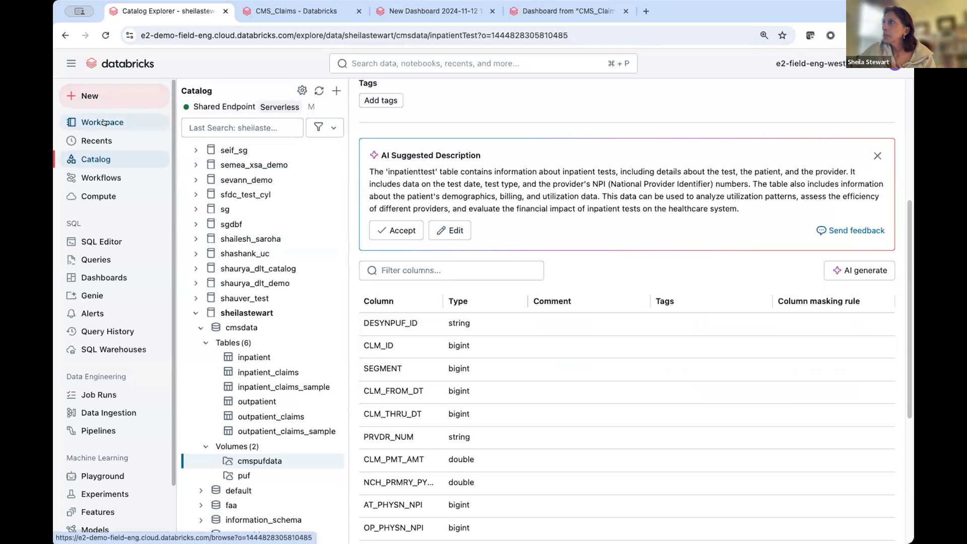
Open the CMS_Claims notebook from the CMSDemo folder in the workspace.
click(132, 123)
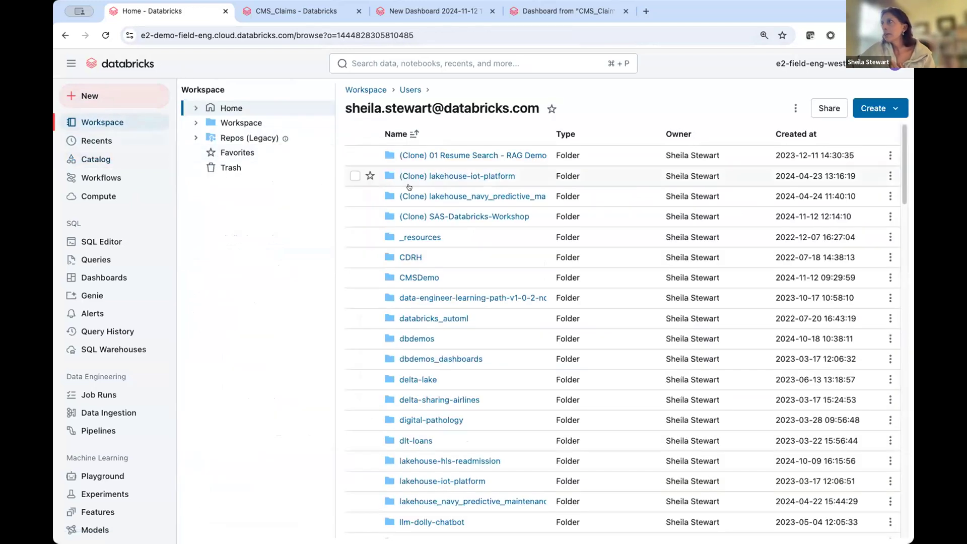
click(417, 277)
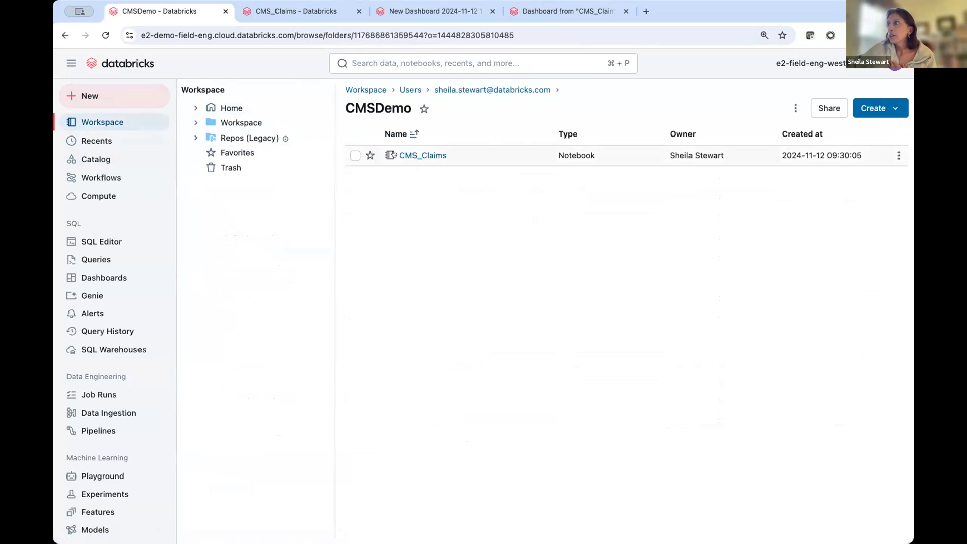
click(437, 156)
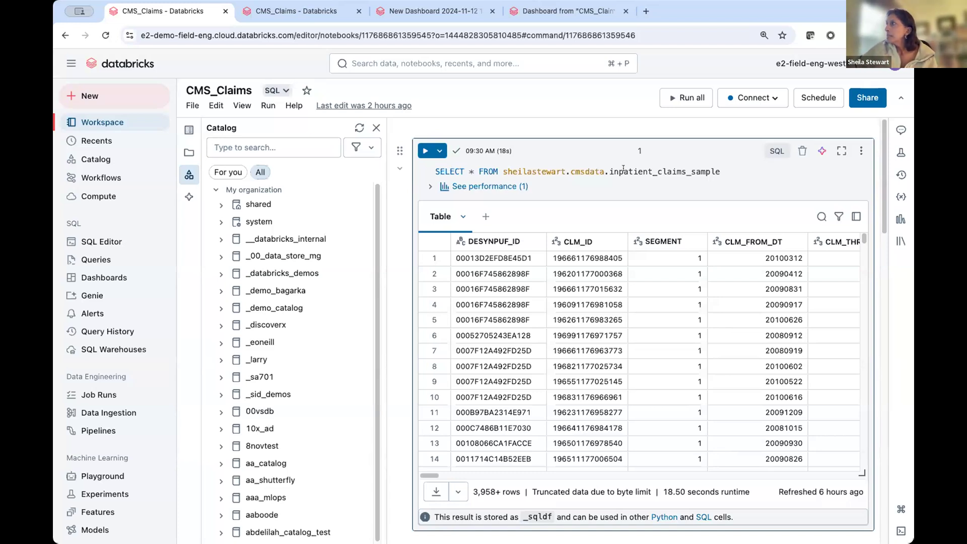
Examine the columns and rows returned by the query on the inpatient_claims_sample table in the first cell.
drag(609, 171, 721, 169)
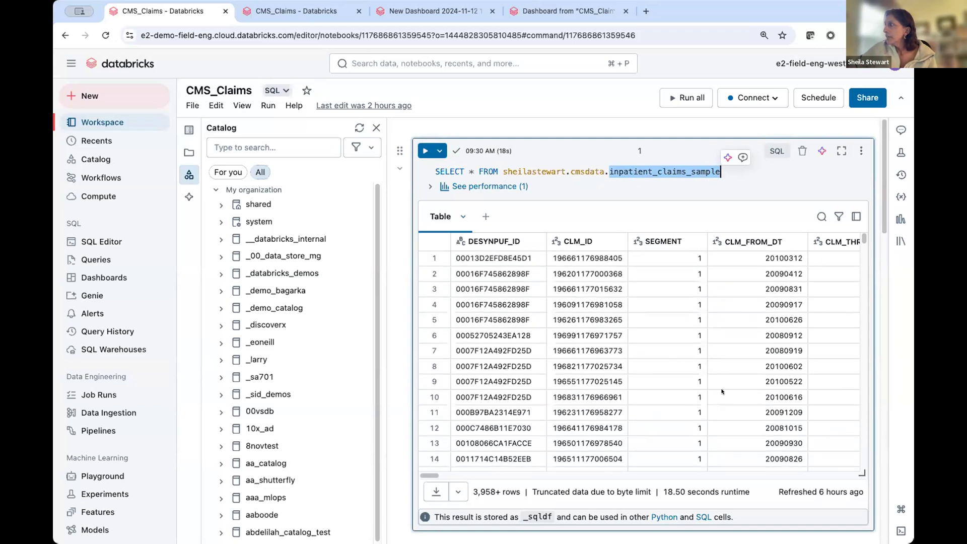
drag(431, 475, 549, 484)
scroll(487, 482, right, 10)
scroll(549, 483, right, 7)
scroll(534, 484, left, 5)
scroll(534, 483, left, 5)
scroll(478, 481, down, 4)
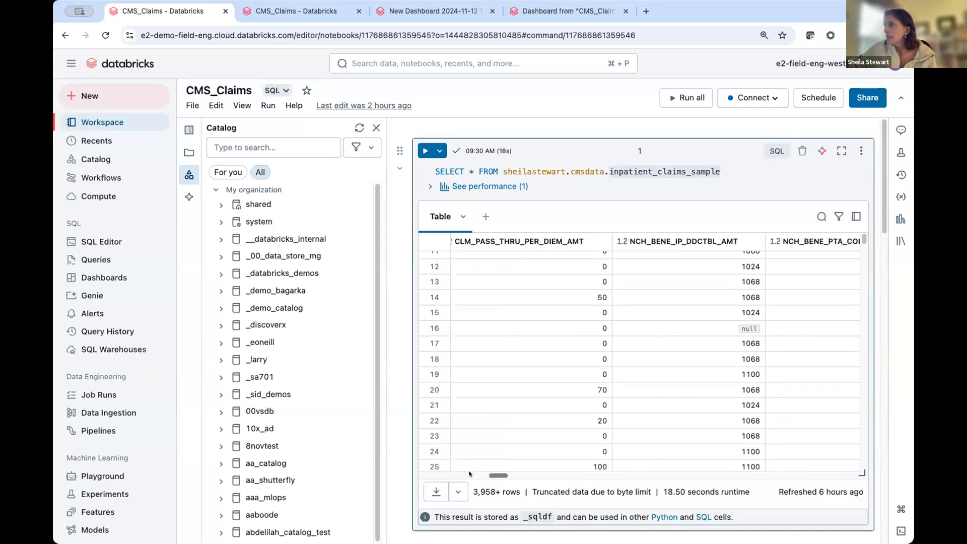
scroll(469, 473, left, 10)
scroll(523, 399, up, 4)
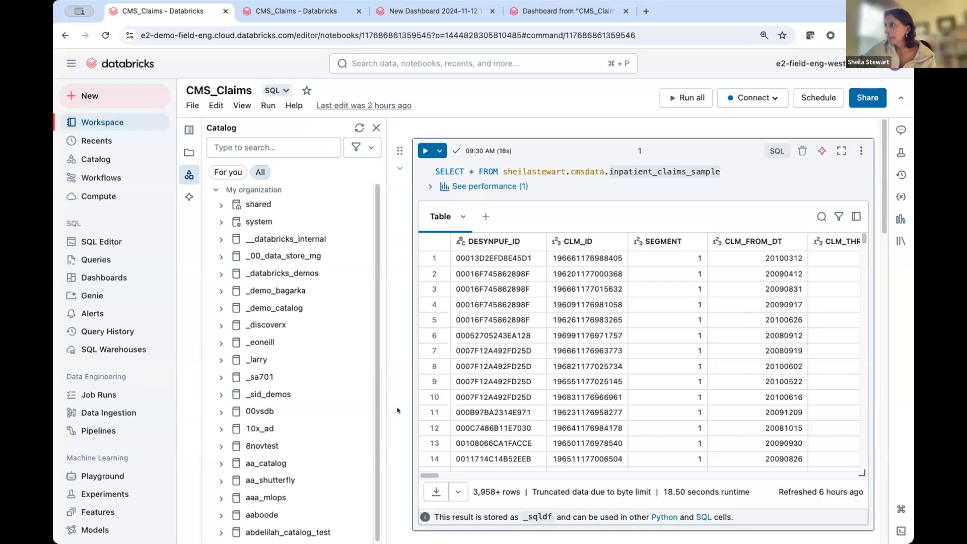
Read the cell that creates the outpatient_claims table with converted claim dates, year and month, continuing to the inpatient_claims query.
scroll(397, 407, down, 3)
scroll(399, 409, down, 5)
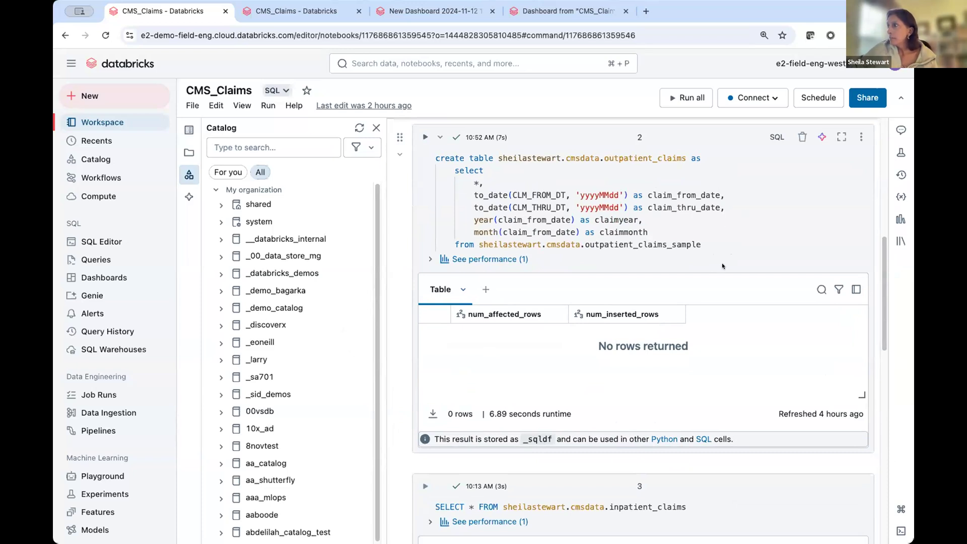
scroll(695, 399, down, 1)
scroll(695, 398, down, 2)
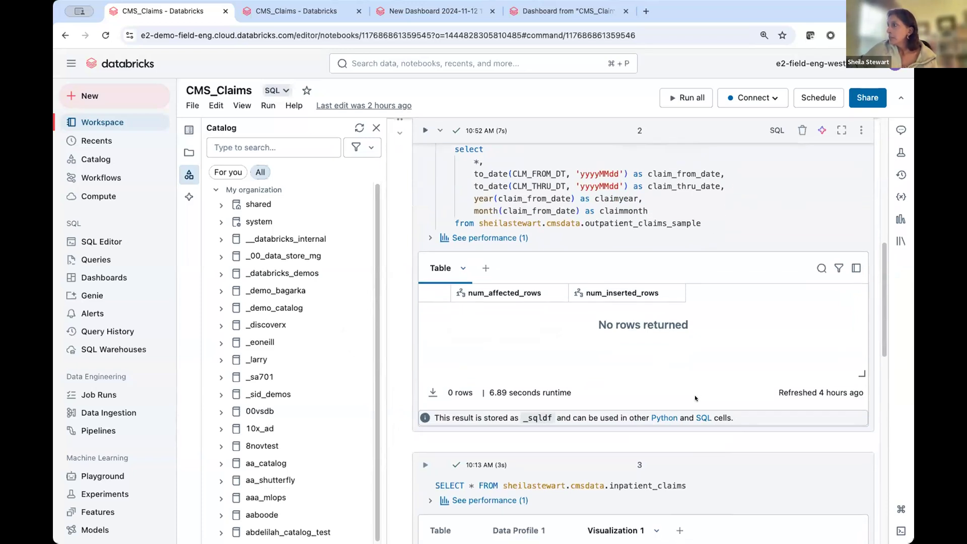
scroll(679, 479, down, 5)
scroll(678, 479, down, 3)
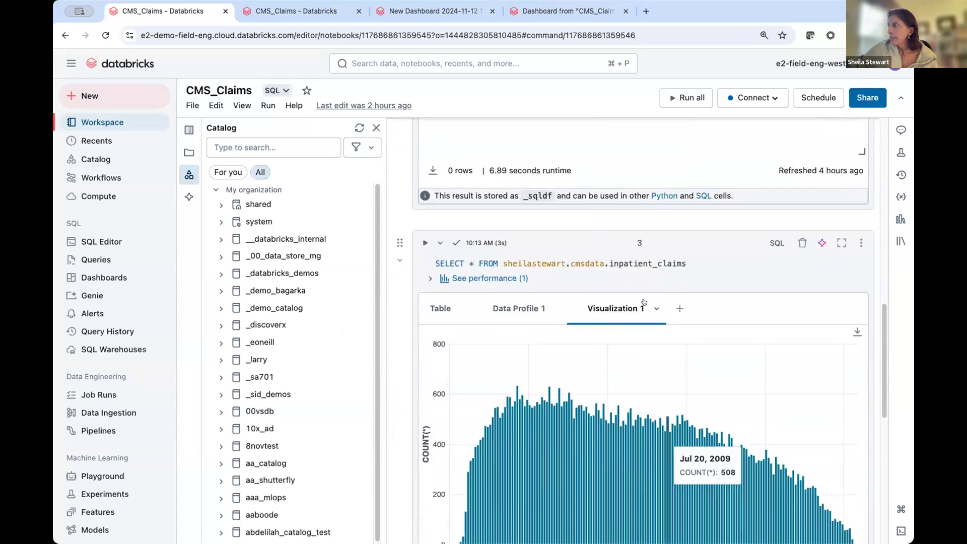
Show the inpatient_claims query result as a table and look through its rows and the end of the notebook.
click(439, 312)
scroll(633, 428, down, 2)
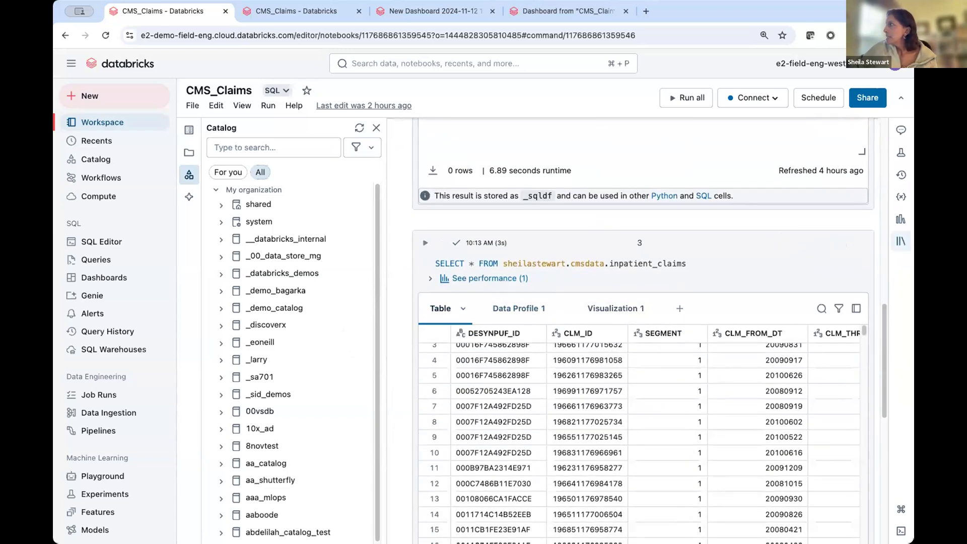
scroll(399, 382, down, 10)
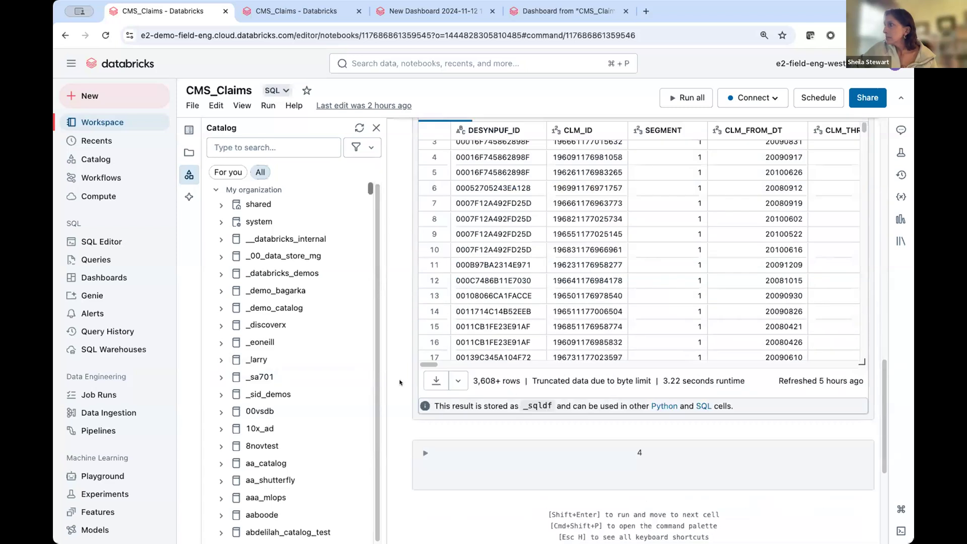
scroll(399, 382, up, 6)
scroll(399, 382, up, 2)
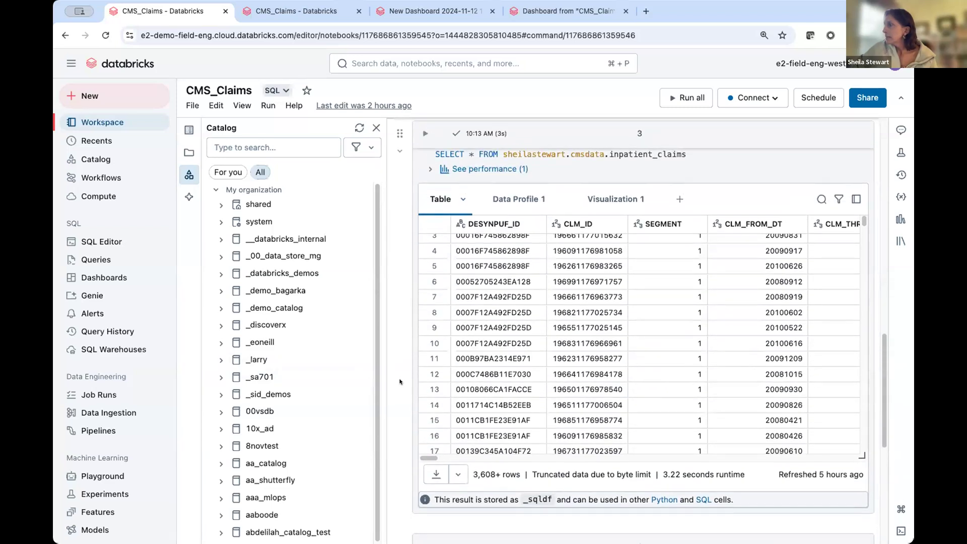
Examine the converted claim date, claimyear and claimmonth columns in the inpatient_claims result, and check the end of the notebook.
drag(430, 463, 845, 464)
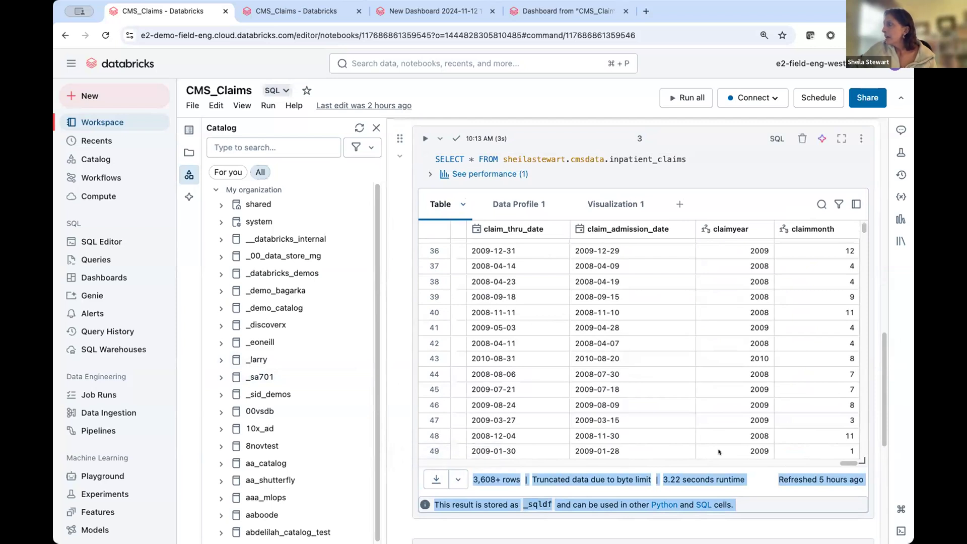
scroll(521, 456, left, 5)
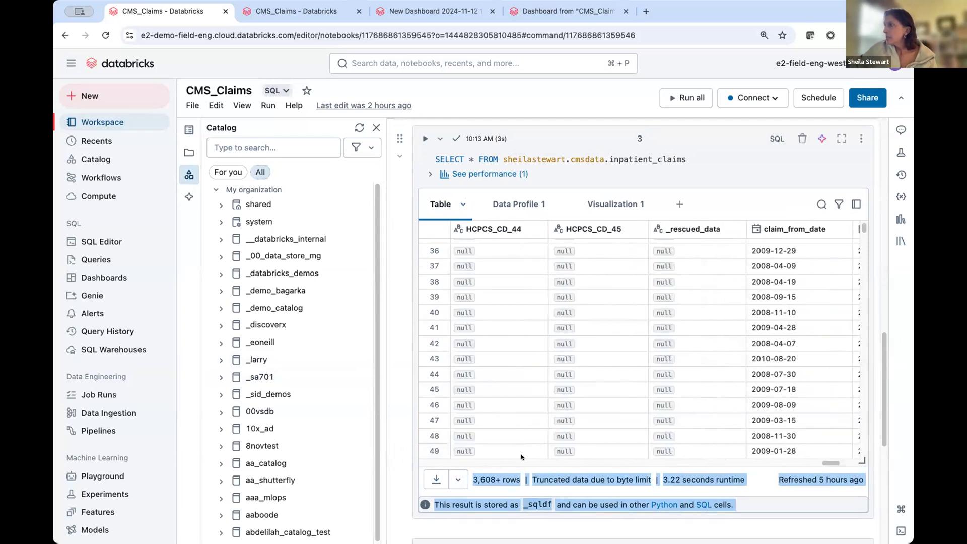
mouse_move(826, 461)
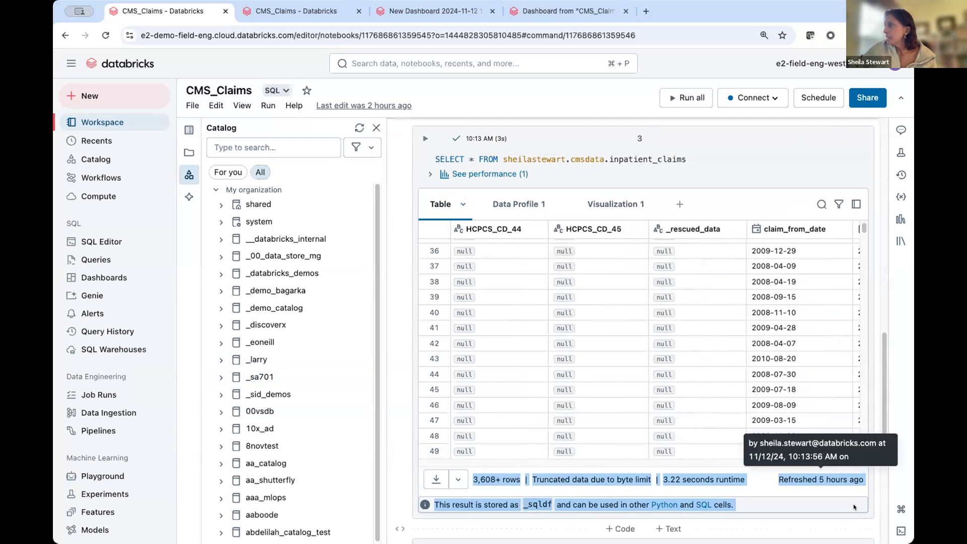
scroll(836, 462, right, 2)
scroll(836, 462, right, 3)
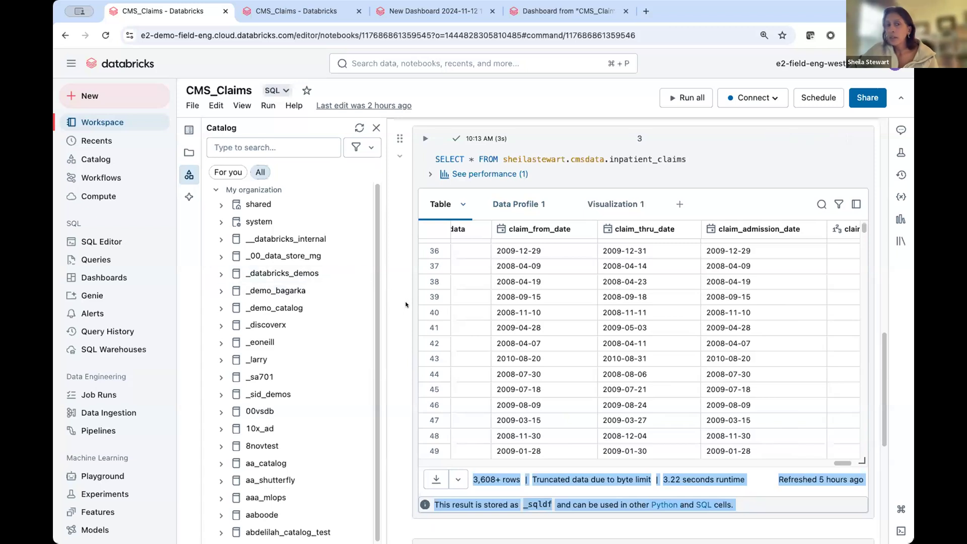
scroll(406, 304, down, 3)
scroll(406, 304, down, 5)
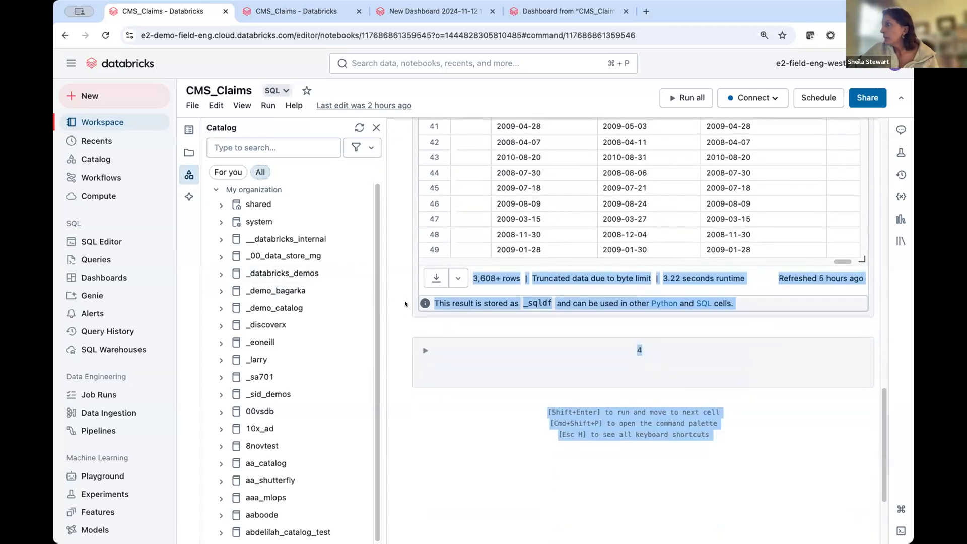
scroll(400, 302, up, 5)
scroll(400, 303, up, 5)
scroll(397, 303, down, 1)
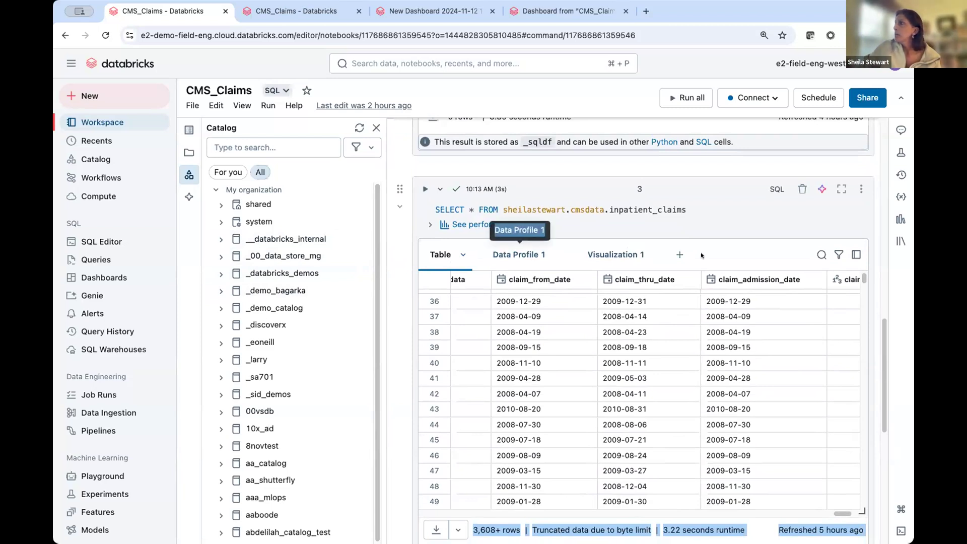
Show the data profile of the inpatient_claims result and read the numeric feature statistics from CLM_ID through CLM_PMT_AMT.
click(678, 253)
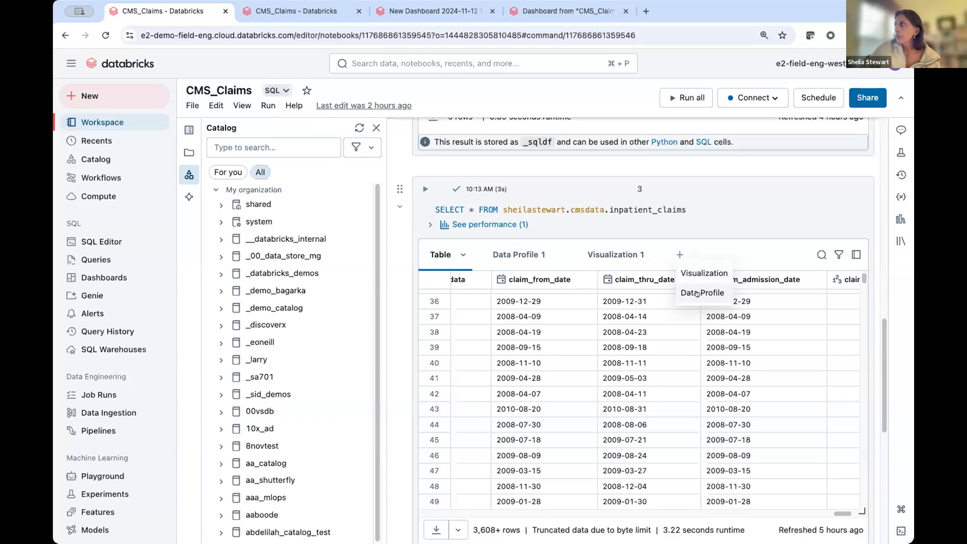
click(629, 237)
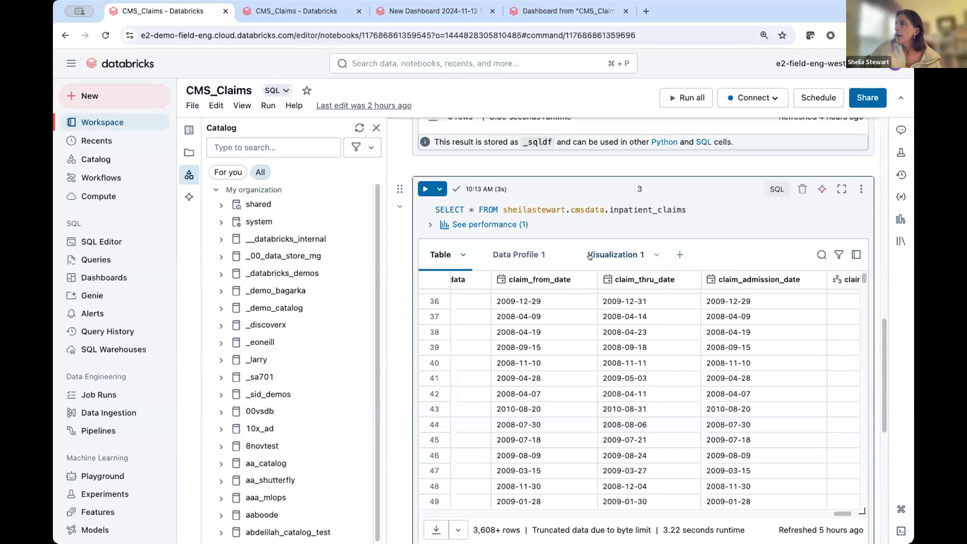
click(516, 253)
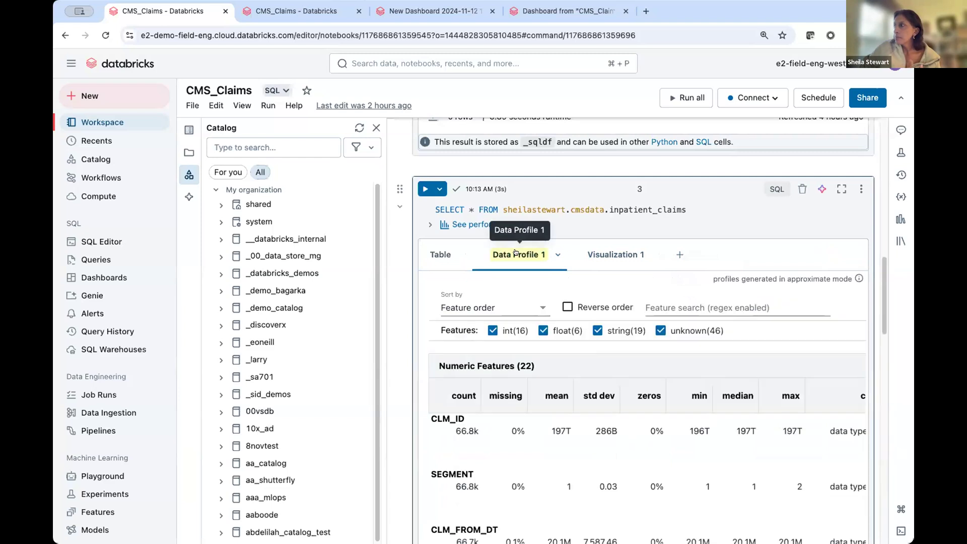
scroll(649, 425, down, 5)
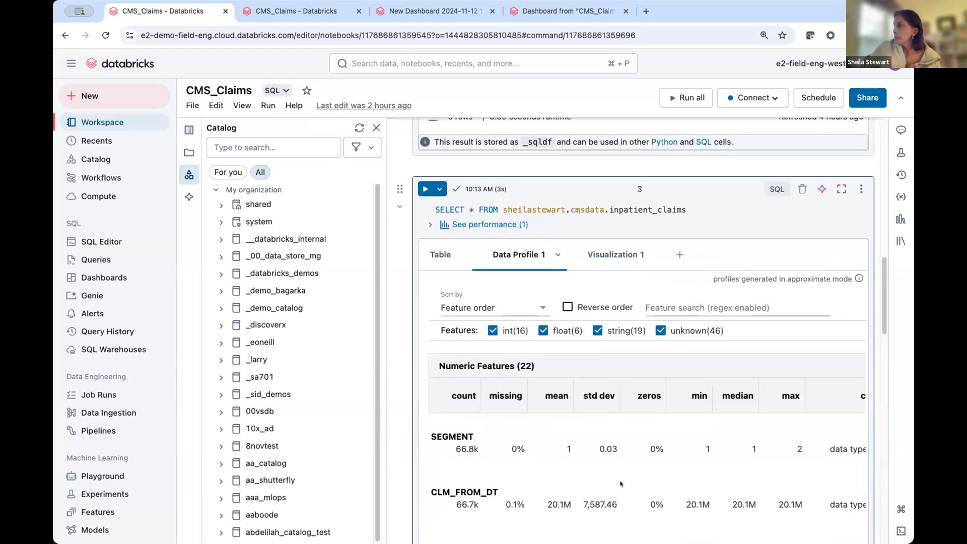
scroll(619, 476, up, 5)
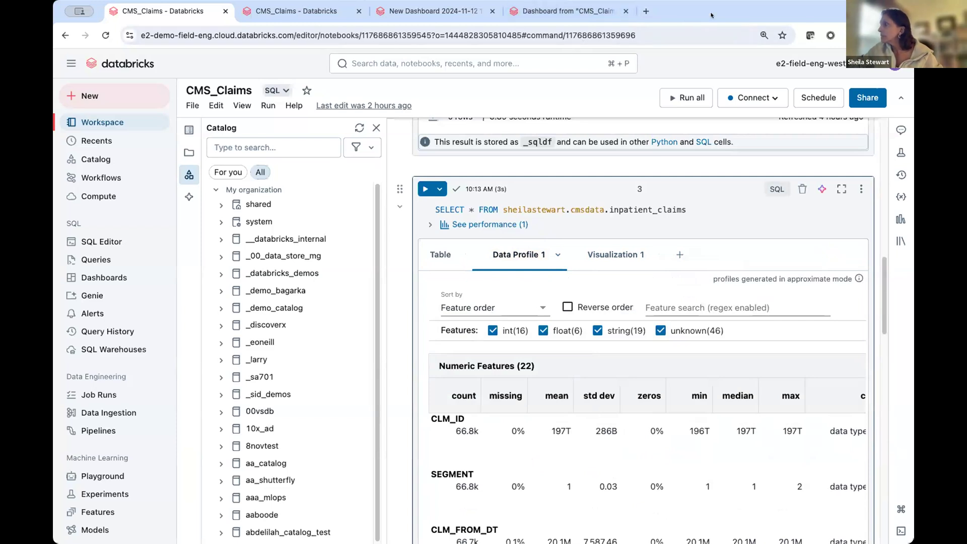
scroll(763, 458, down, 2)
scroll(761, 471, up, 2)
scroll(760, 480, down, 3)
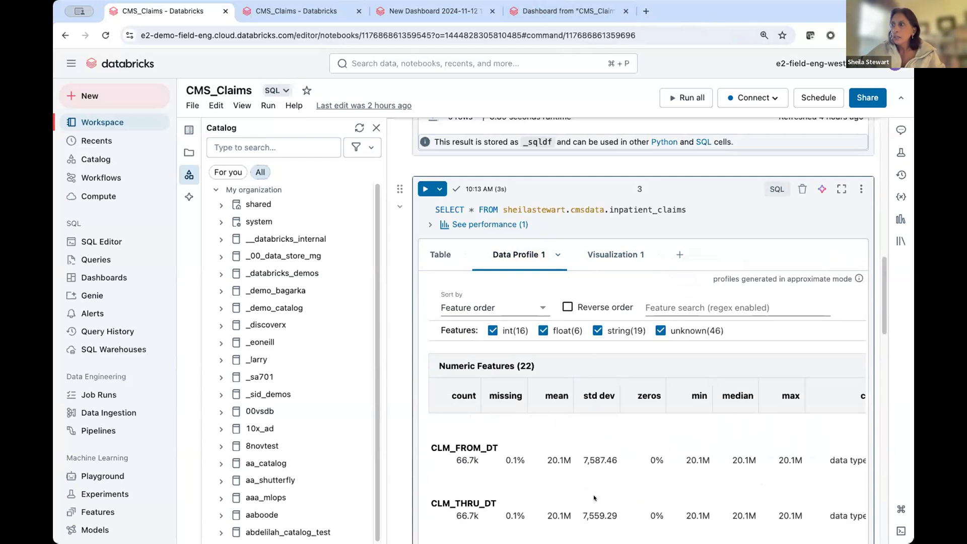
scroll(594, 496, down, 1)
scroll(593, 497, down, 2)
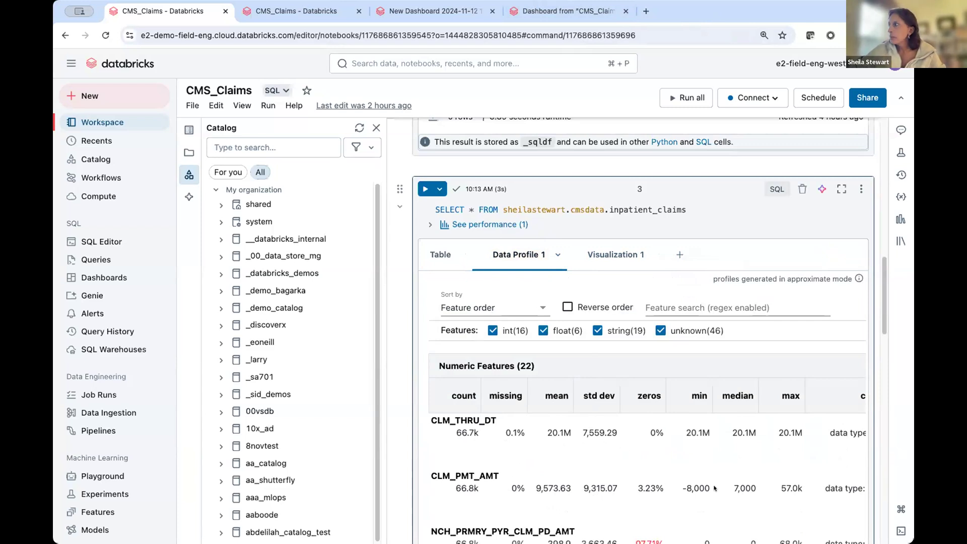
Check the zeros percentage of NCH_PRMRY_PYR_CLM_PD_AMT and the missing percentages of the physician NPI columns in the data profile.
scroll(730, 481, down, 3)
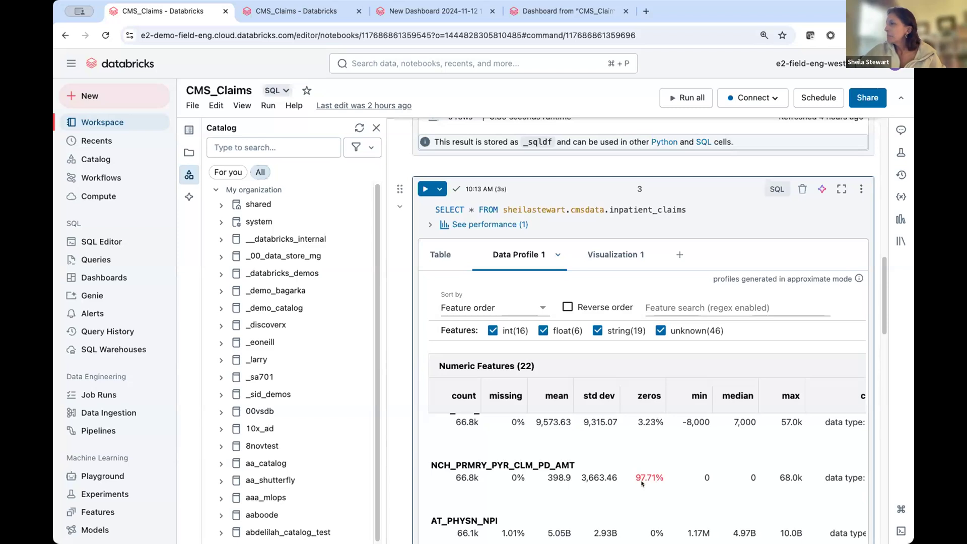
drag(629, 476, 674, 479)
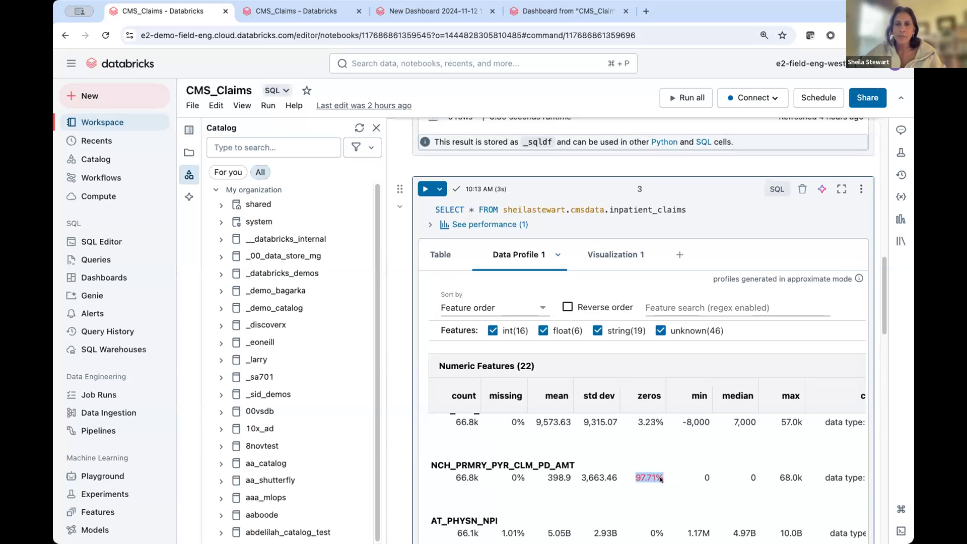
click(657, 479)
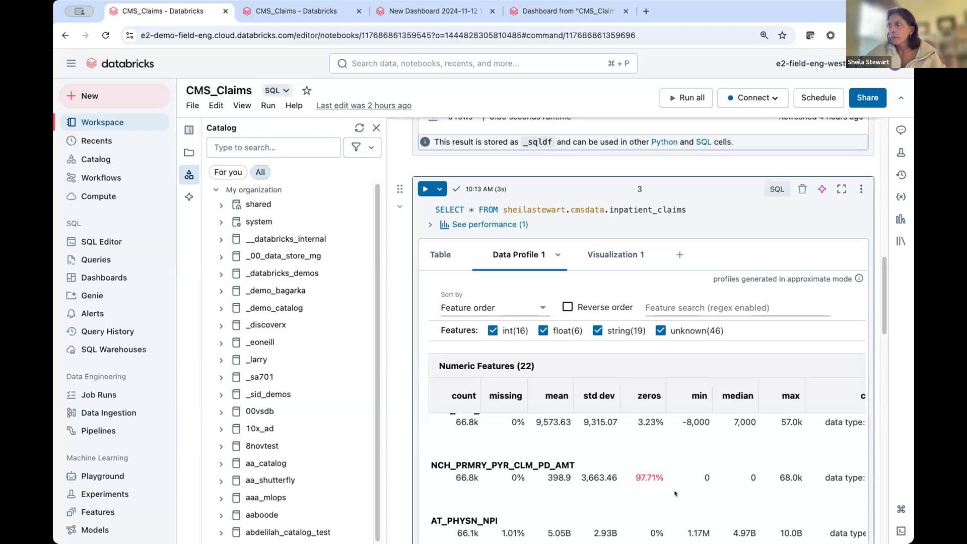
scroll(675, 493, down, 4)
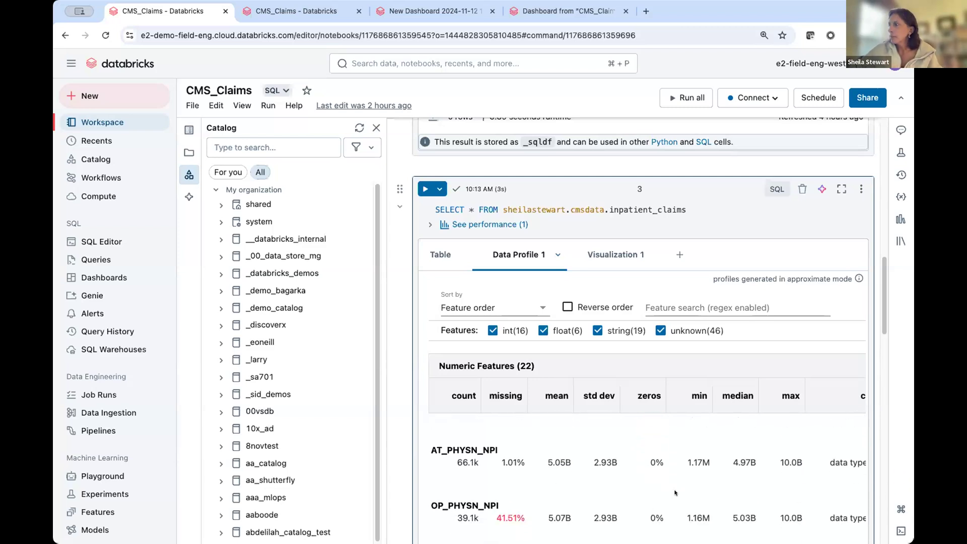
scroll(675, 493, down, 1)
scroll(674, 493, down, 1)
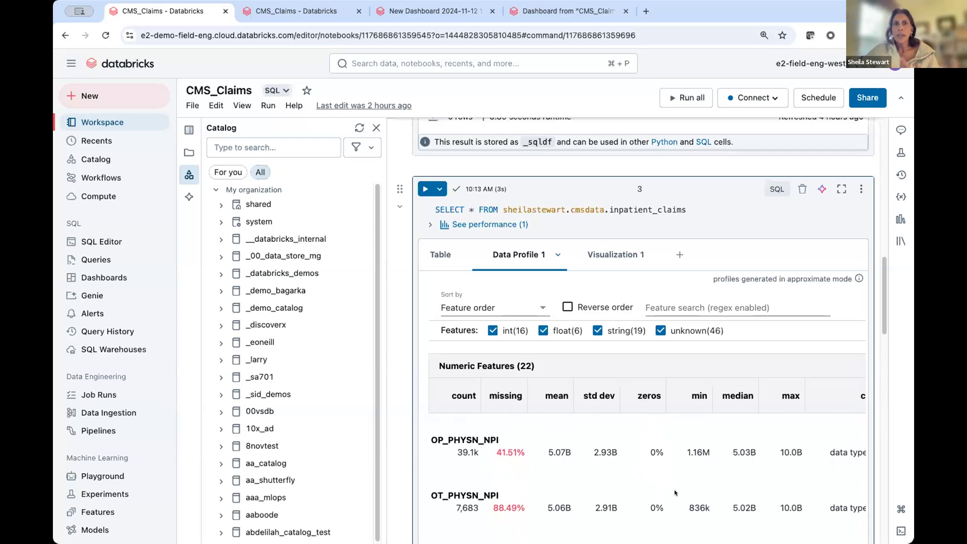
scroll(667, 491, down, 3)
scroll(666, 490, up, 10)
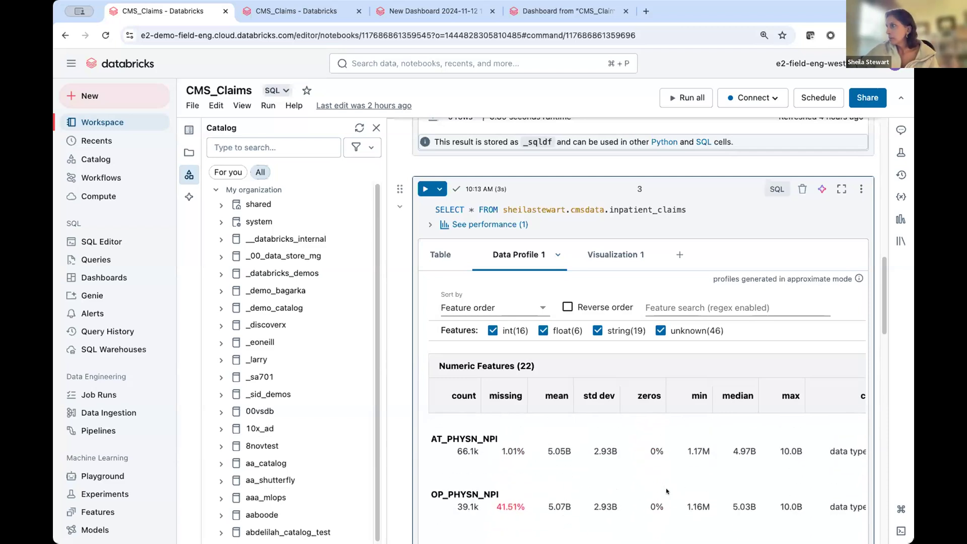
View the existing claim_admission_date chart and start a new visualization for the inpatient_claims result.
click(679, 254)
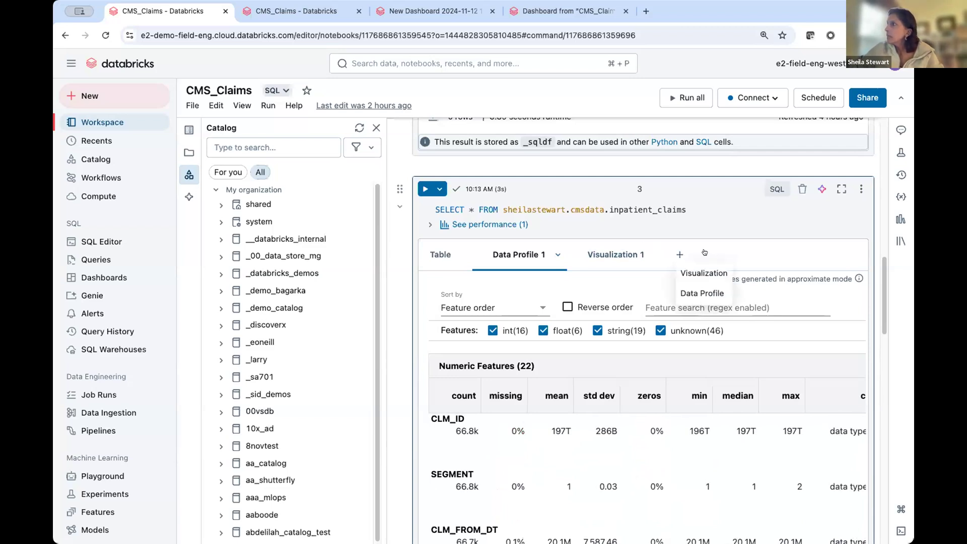
click(611, 253)
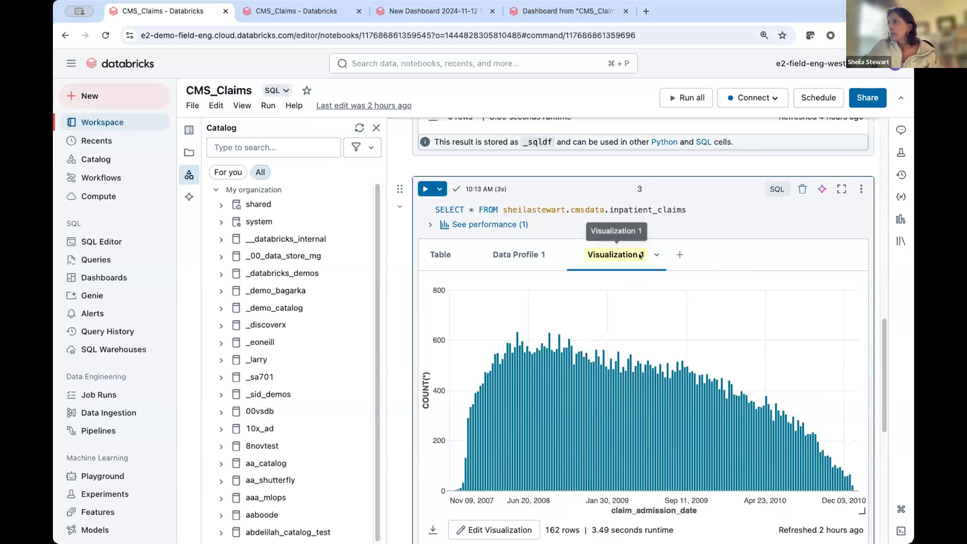
click(680, 255)
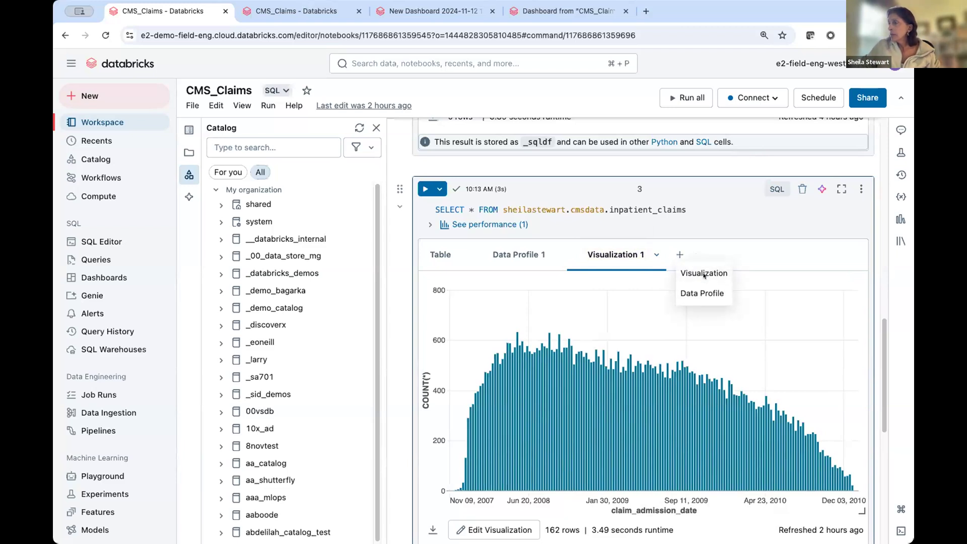
click(697, 273)
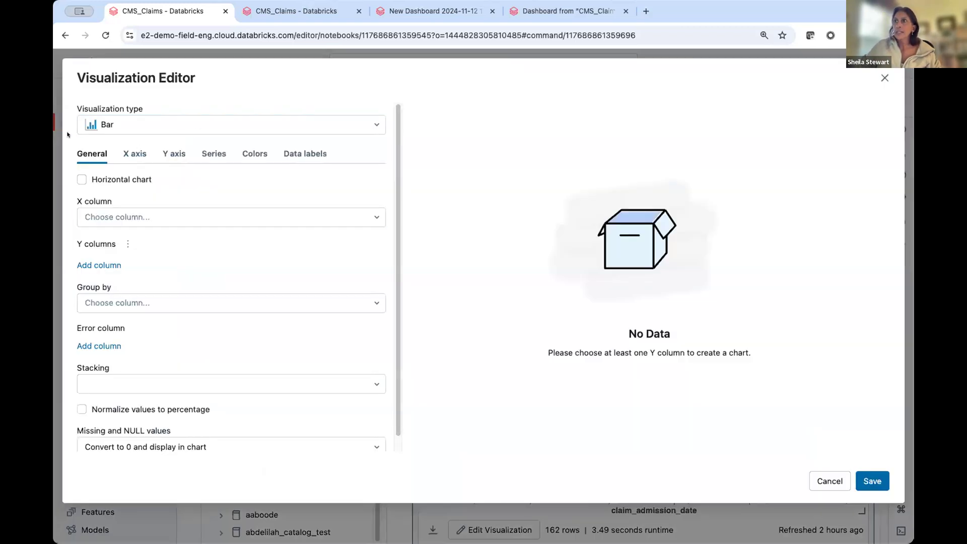
Try the Pie chart type for the new visualization and switch it back to Bar.
click(136, 155)
click(139, 121)
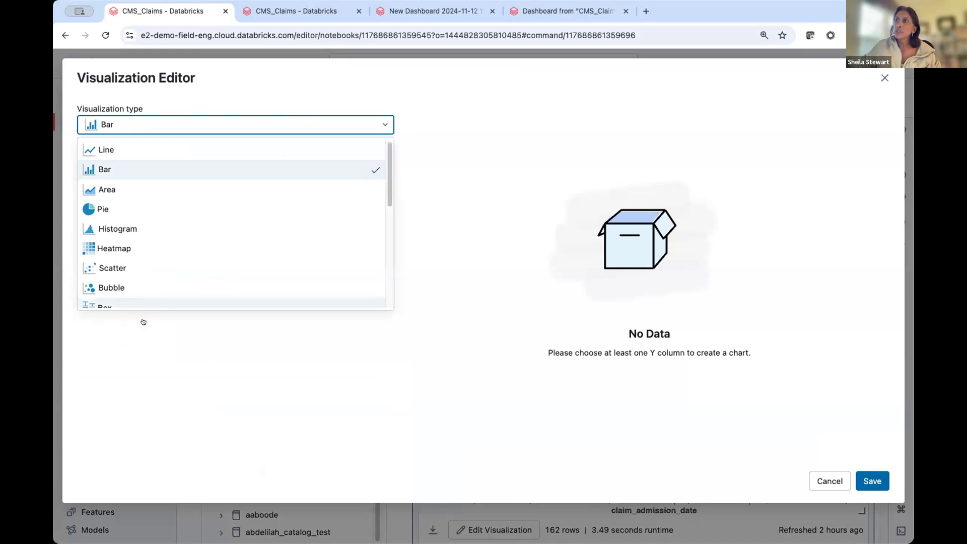
click(112, 205)
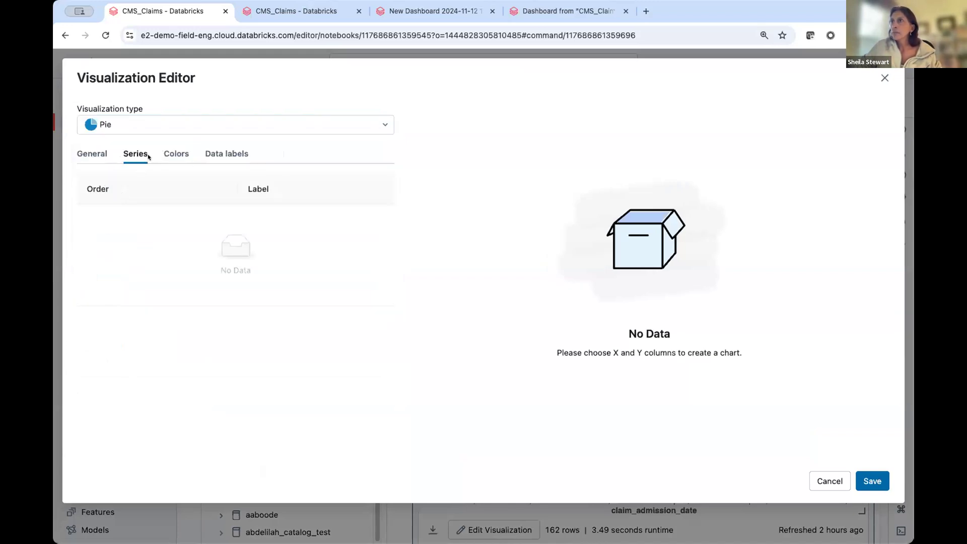
click(116, 127)
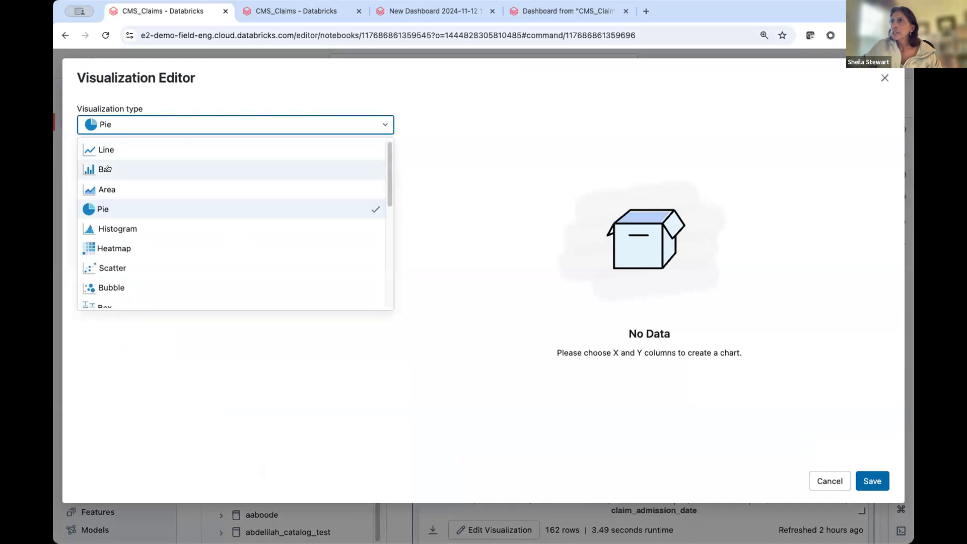
click(110, 169)
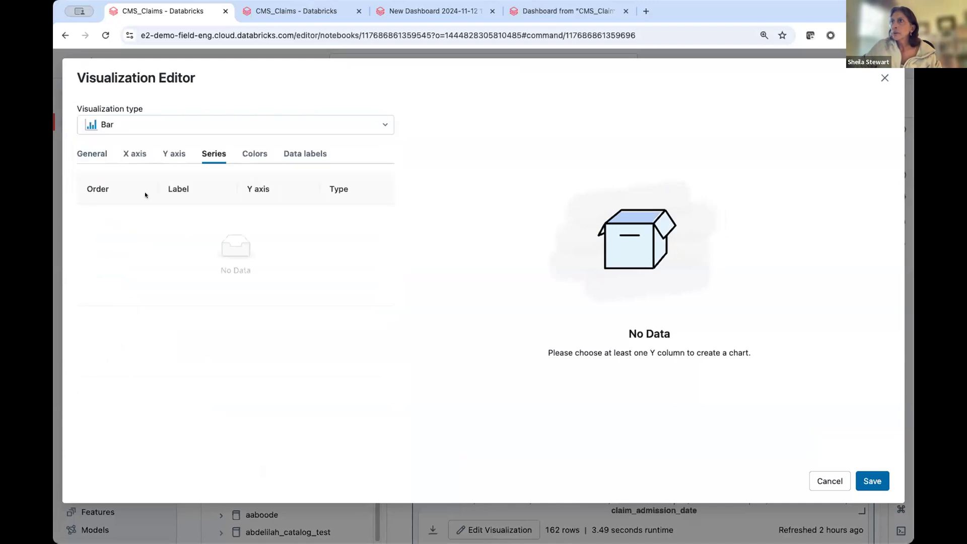
Review the bar chart's X axis, series and data label settings, returning to its general options.
click(140, 154)
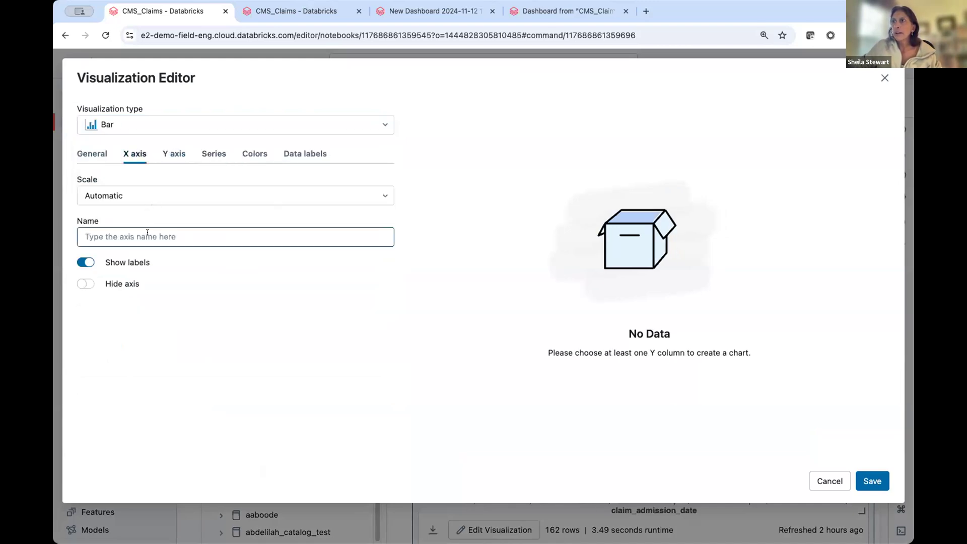
click(148, 192)
click(149, 194)
click(155, 156)
click(212, 153)
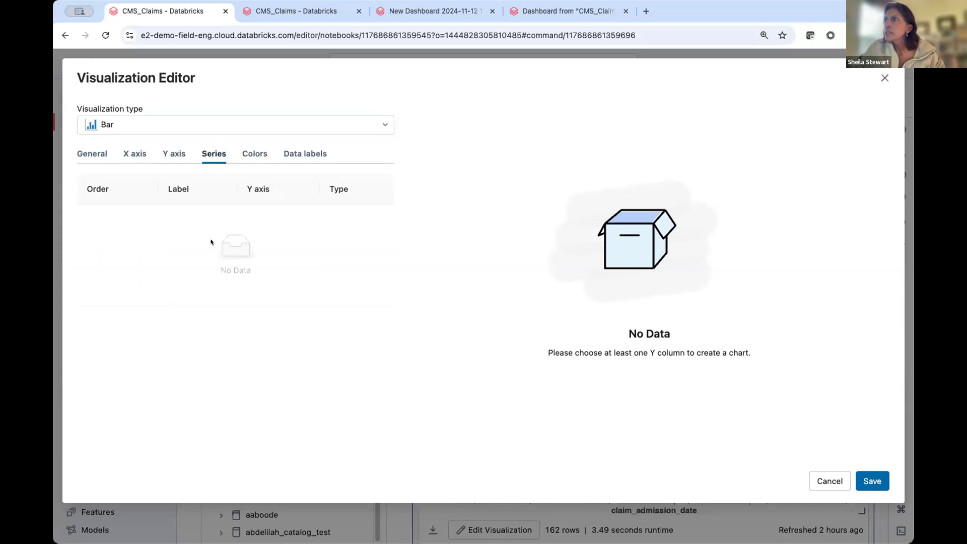
click(305, 154)
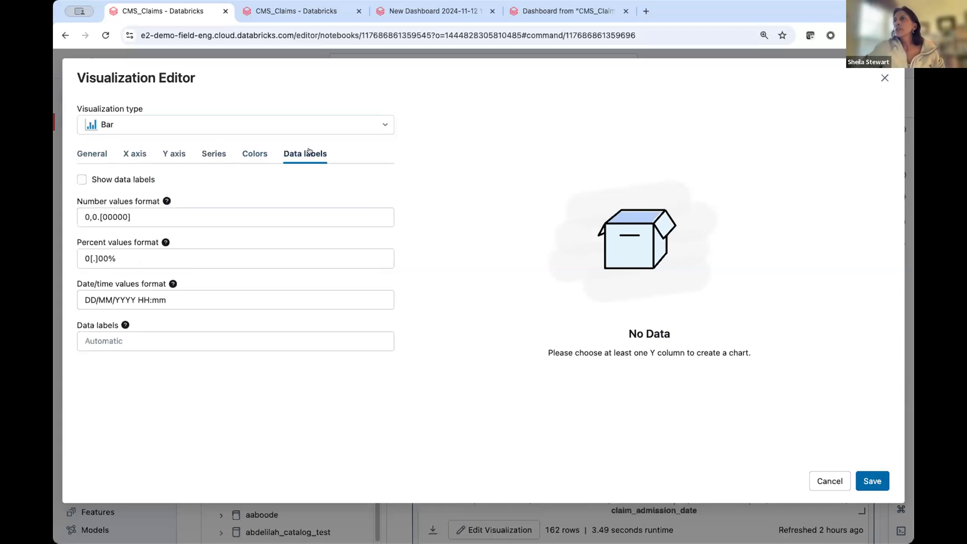
click(92, 153)
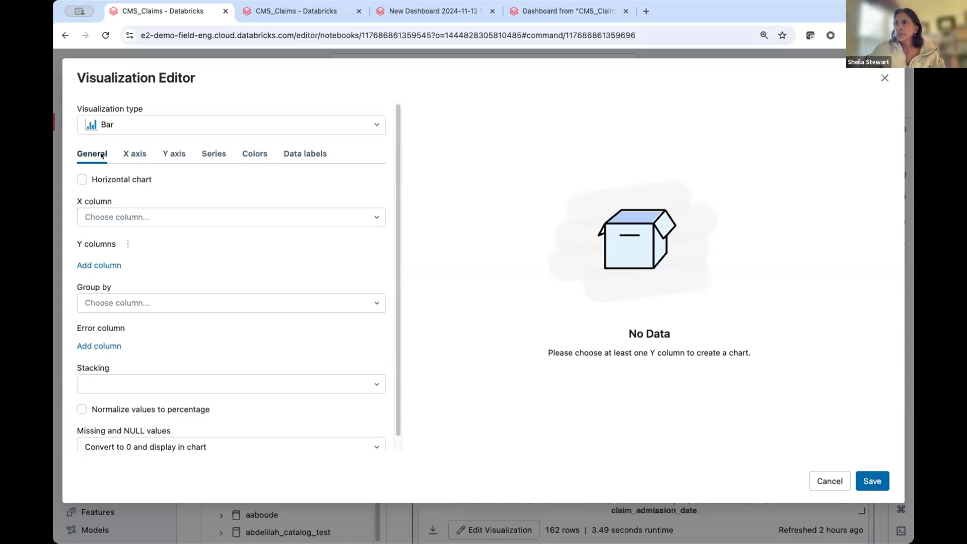
Set PRVDR_NUM as the X column and the count of * as the Y column, and save the bar chart.
click(126, 214)
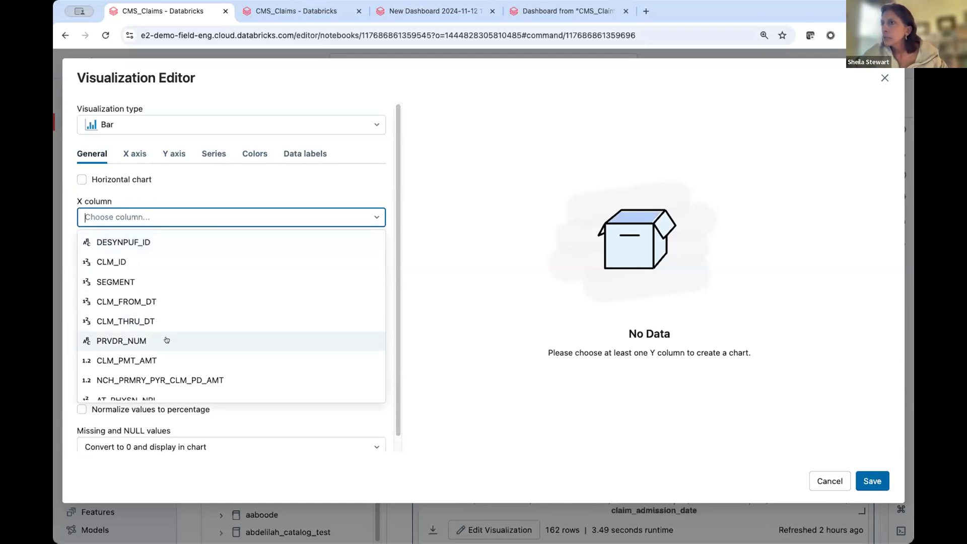
click(148, 340)
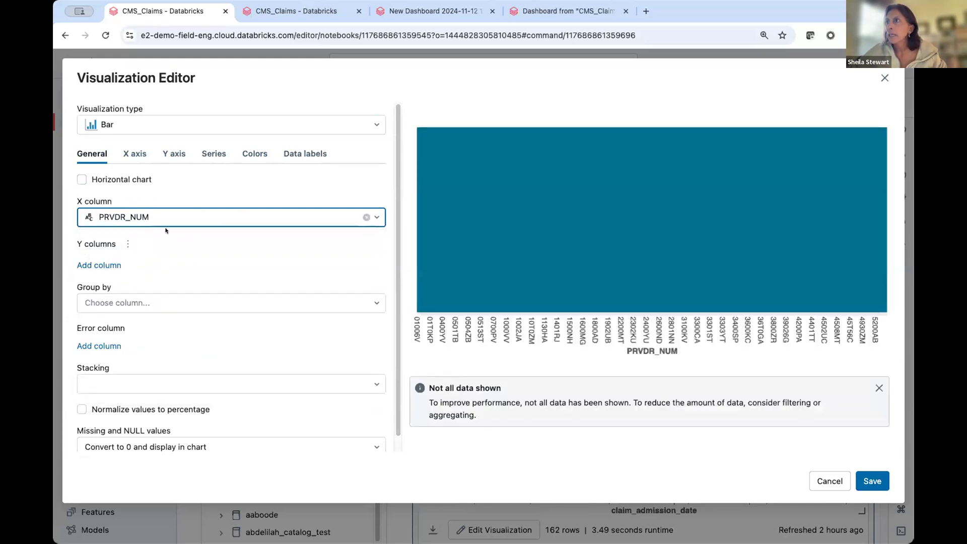
click(100, 265)
click(103, 264)
click(103, 291)
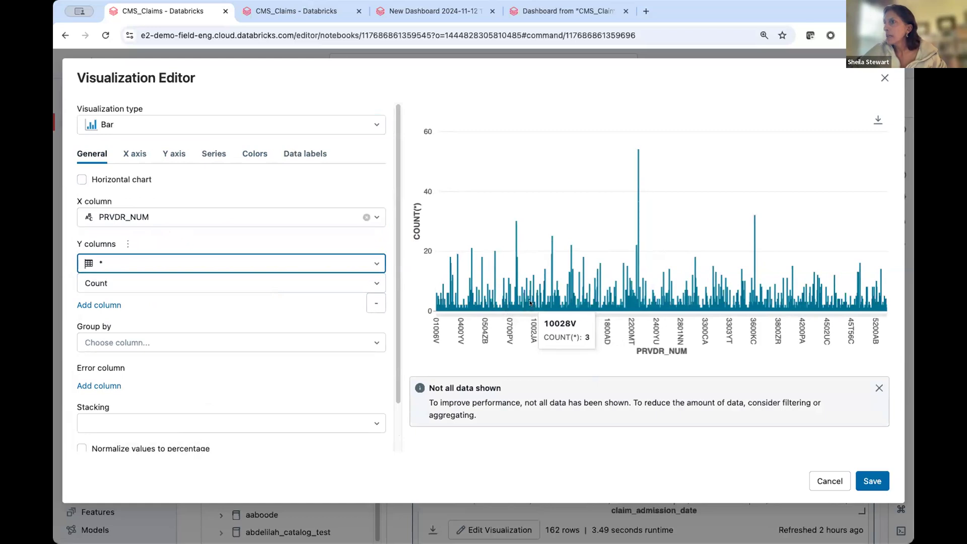
click(872, 481)
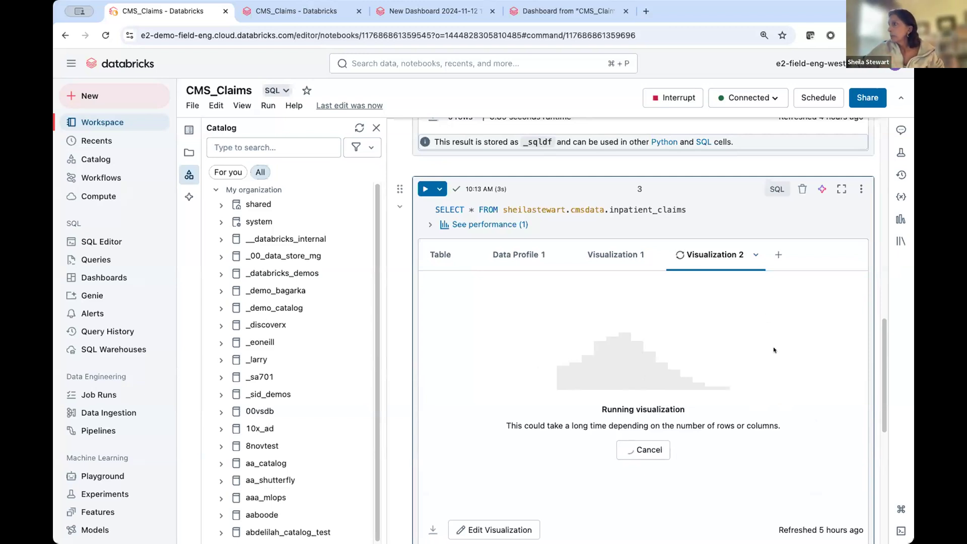
Examine the bar chart of record counts by PRVDR_NUM for the inpatient_claims result.
scroll(821, 363, down, 2)
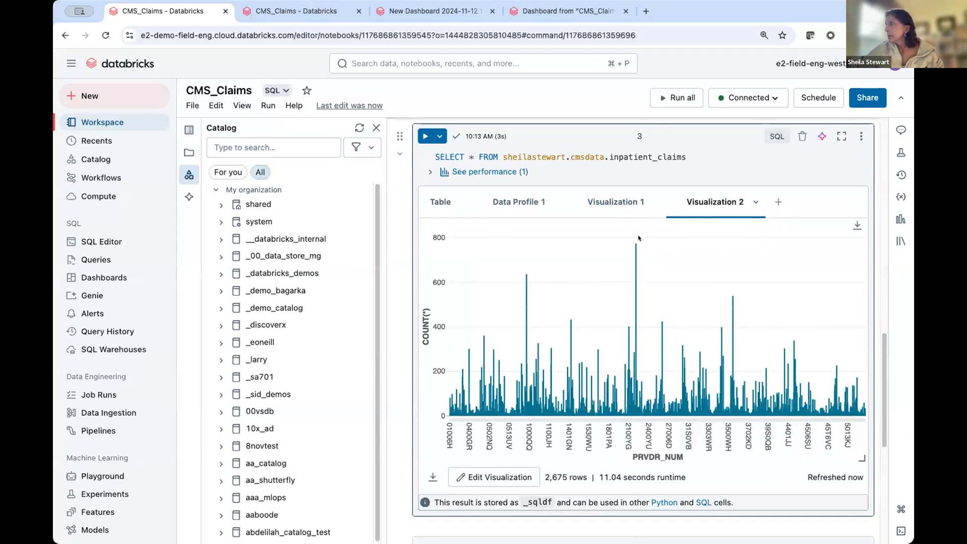
mouse_move(632, 246)
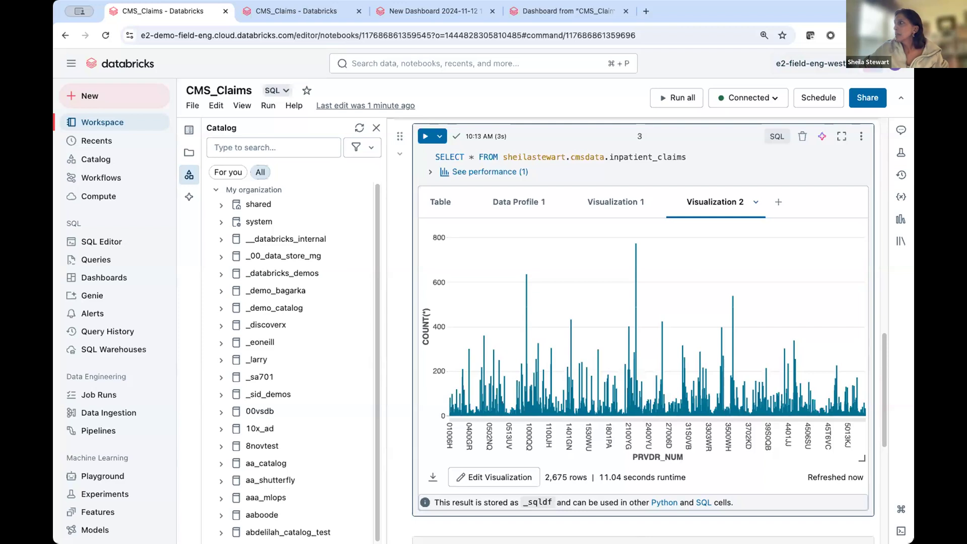
Ask the Databricks Assistant "how do i read in a csv file into a tablee".
click(872, 65)
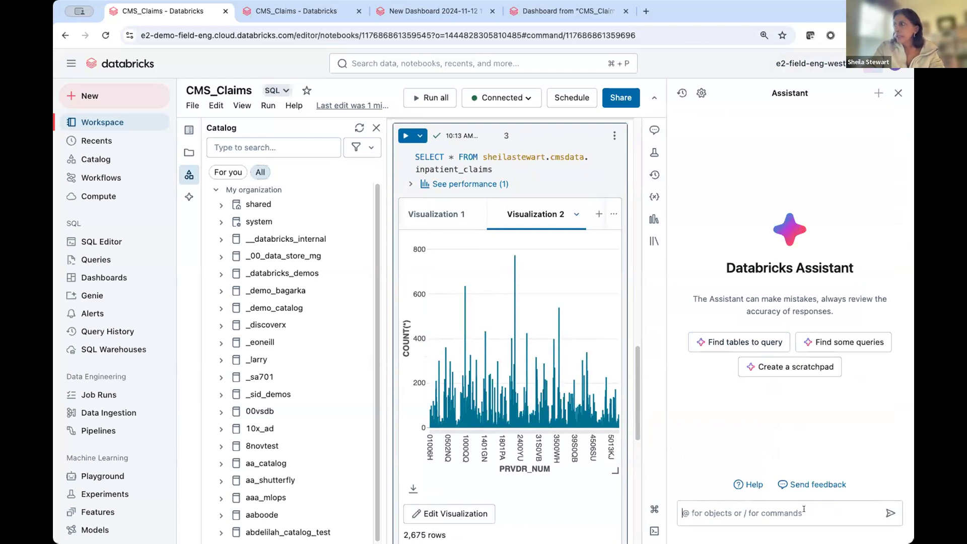
text(how do i read in an)
key(BackSpace)
key(BackSpace)
text(s)
key(BackSpace)
text(csv file)
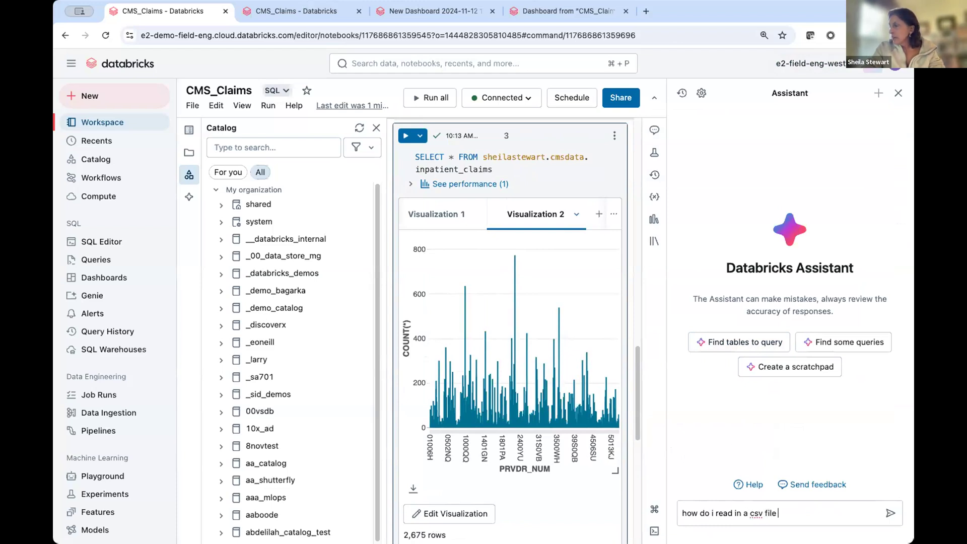
text( into)
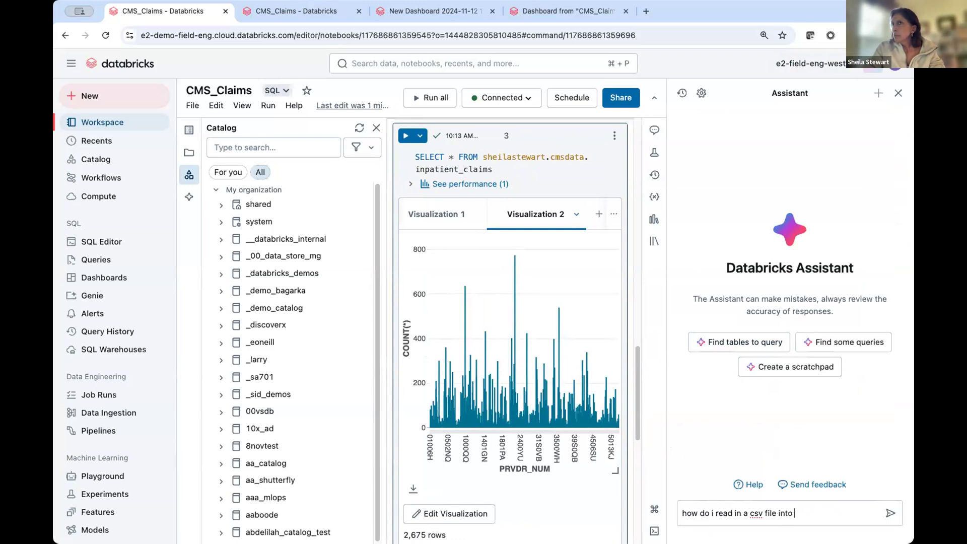
text( my catalog)
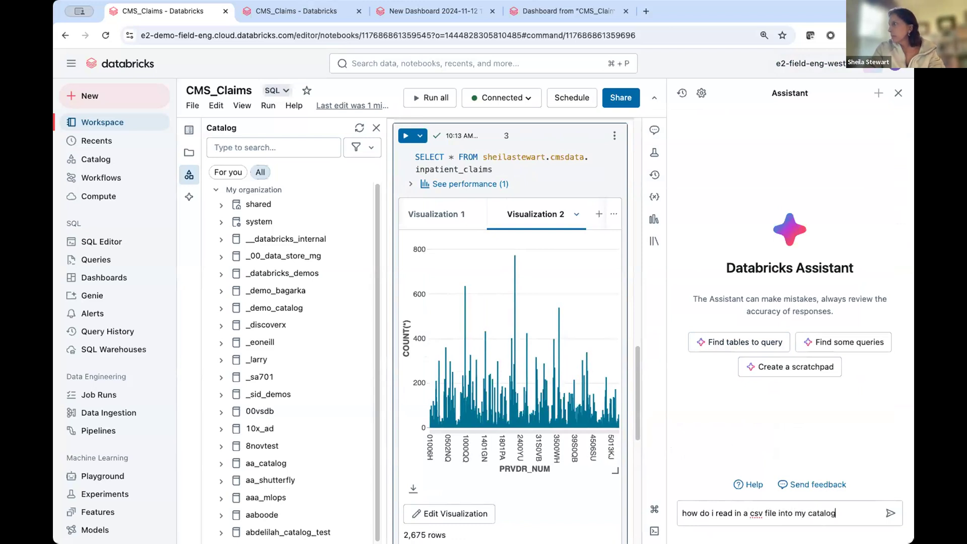
key(BackSpace)
key(BackSpace)
key(BackSpace)
key(BackSpace)
key(BackSpace)
key(BackSpace)
key(BackSpace)
key(BackSpace)
key(BackSpace)
key(BackSpace)
text(a)
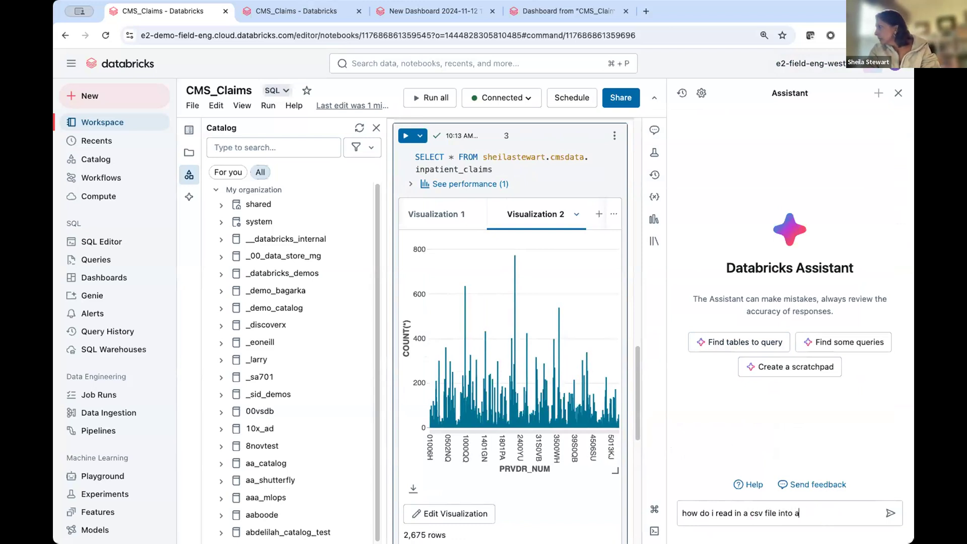
text( tablee)
key(Return)
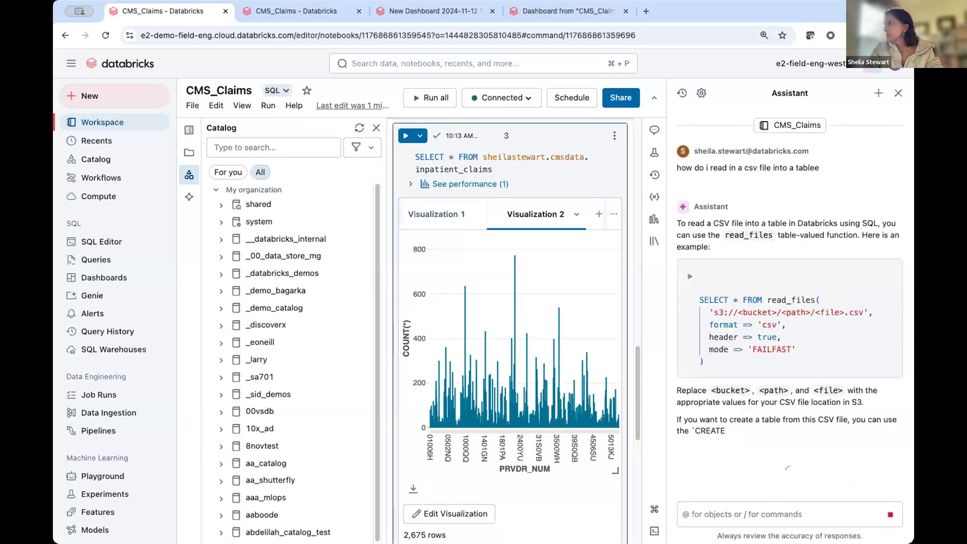
Read through the Assistant's read_files and CREATE TABLE AS examples, and close the Assistant.
mouse_move(838, 463)
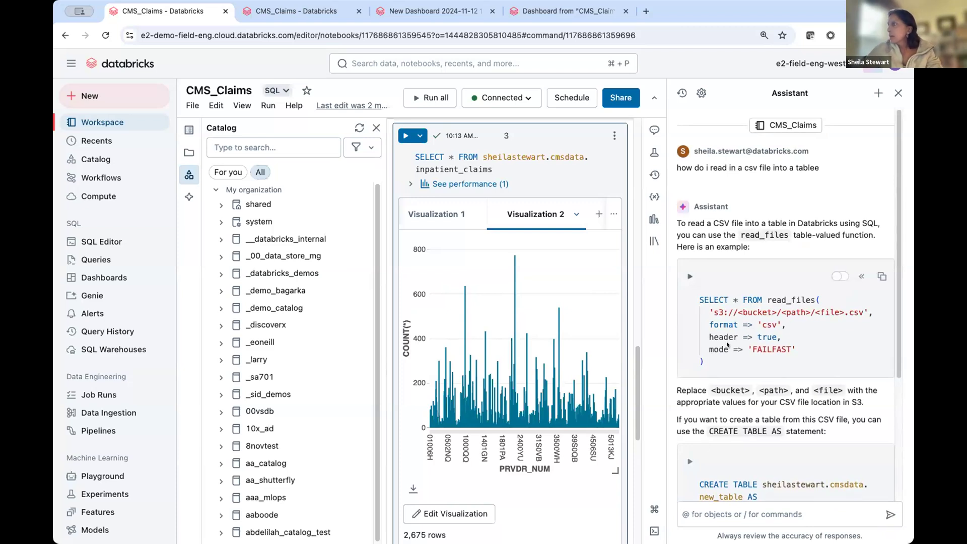
scroll(740, 423, down, 4)
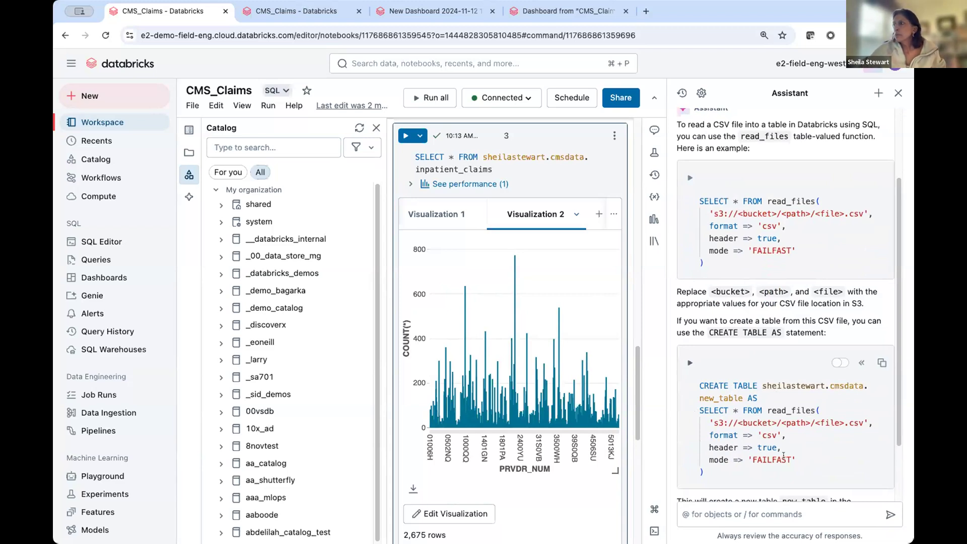
scroll(785, 455, down, 2)
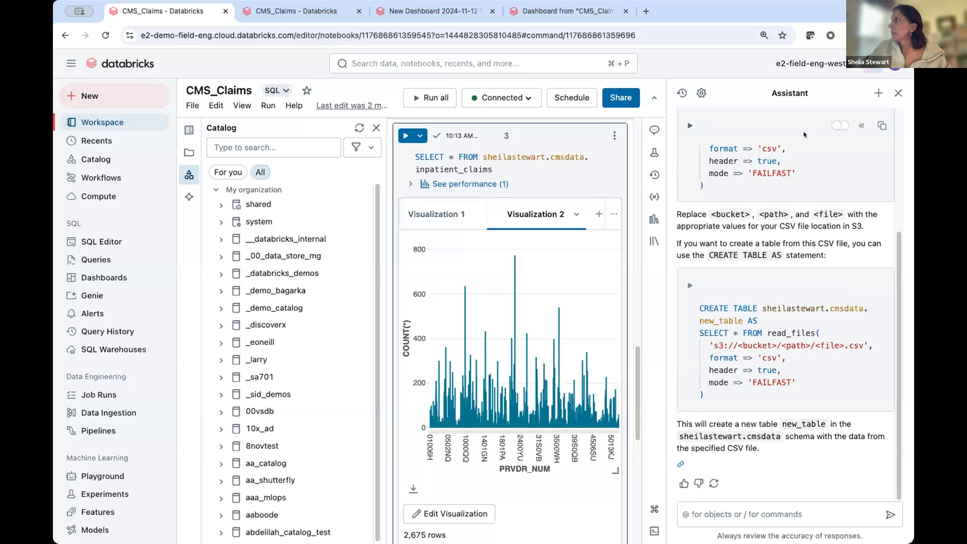
click(897, 92)
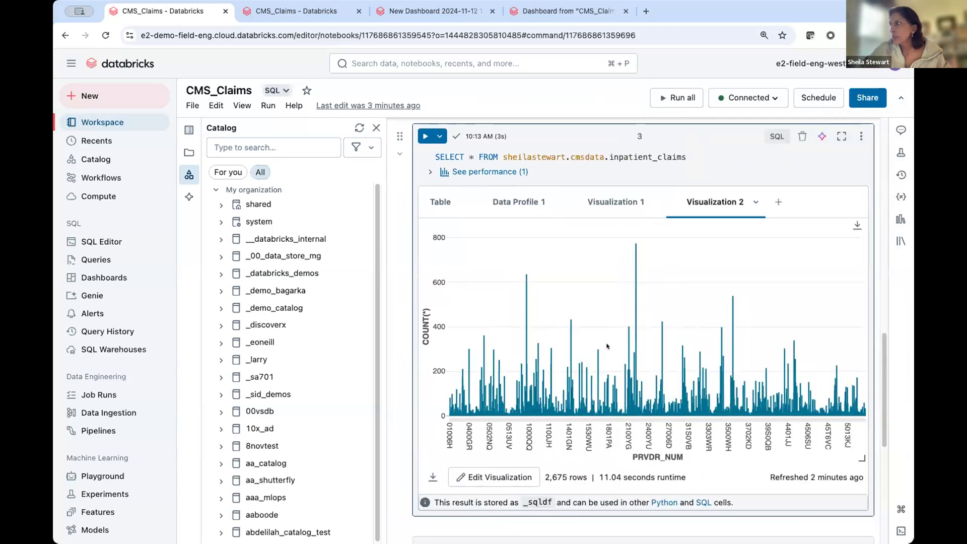
scroll(584, 291, up, 1)
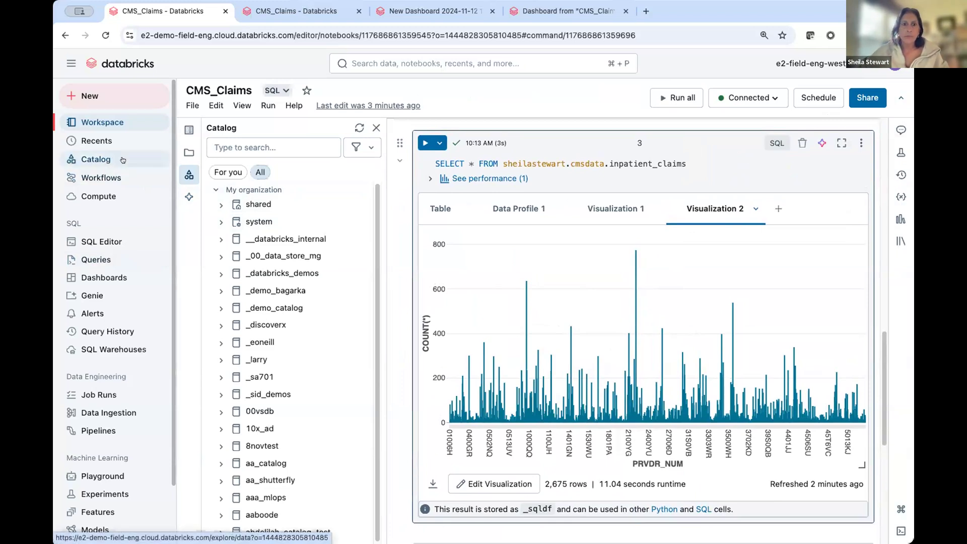
Open the list of dashboards and filter it by owner to your own dashboards.
click(115, 278)
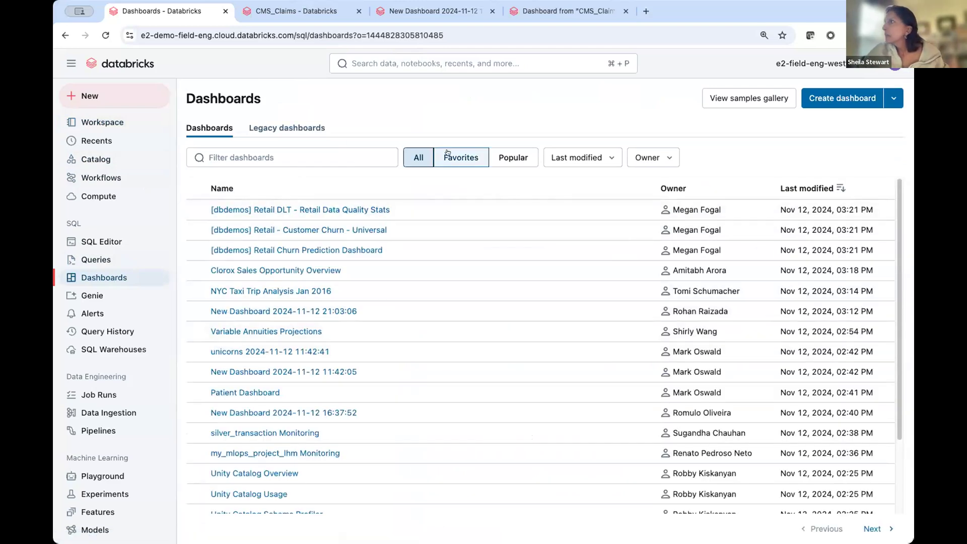
click(658, 158)
click(640, 209)
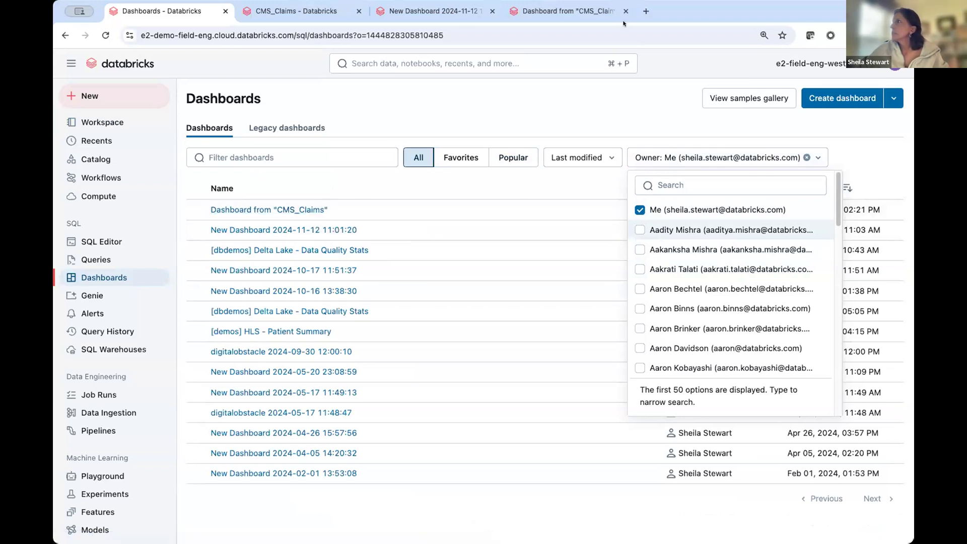
In the other open CMS_Claims notebook, find the inpatient_claims cell and view its options for adding the result to a dashboard.
click(296, 11)
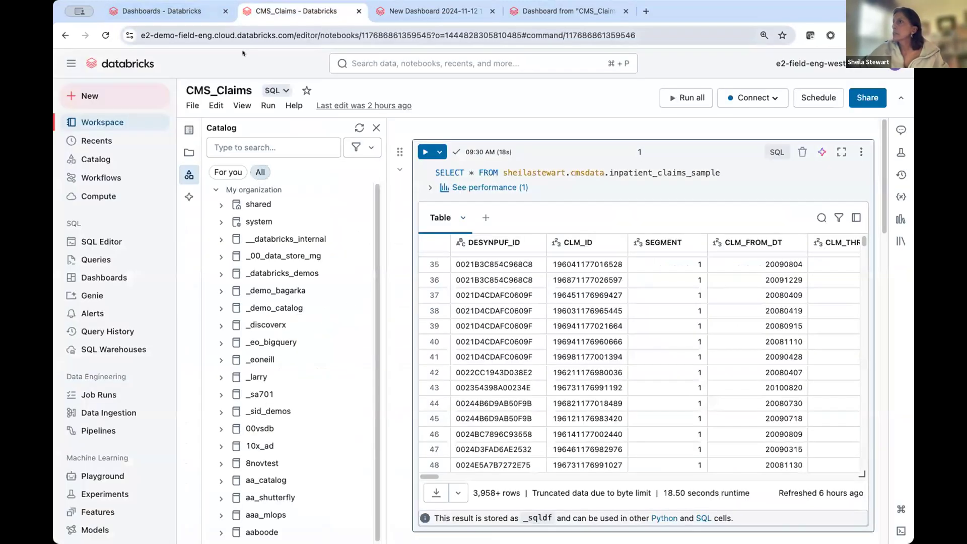
scroll(704, 443, down, 10)
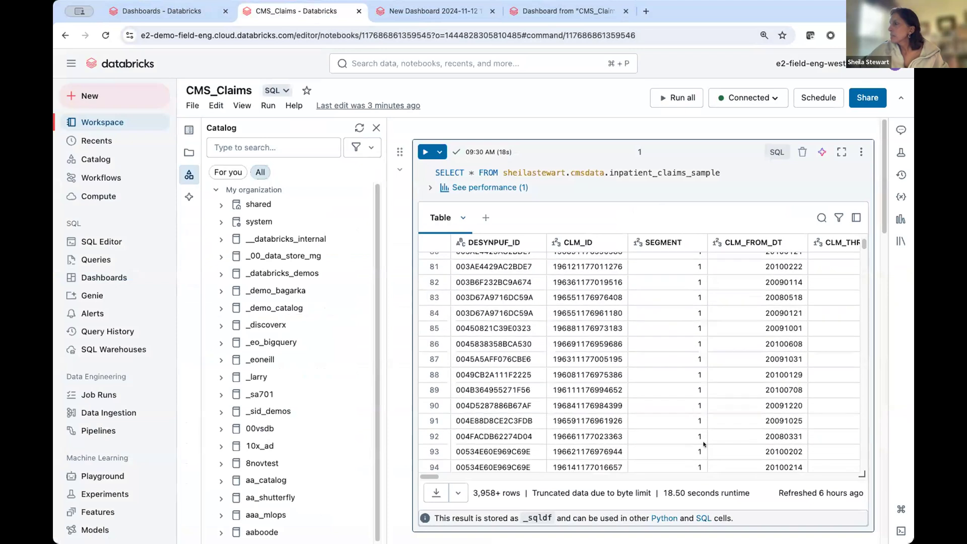
scroll(703, 444, down, 10)
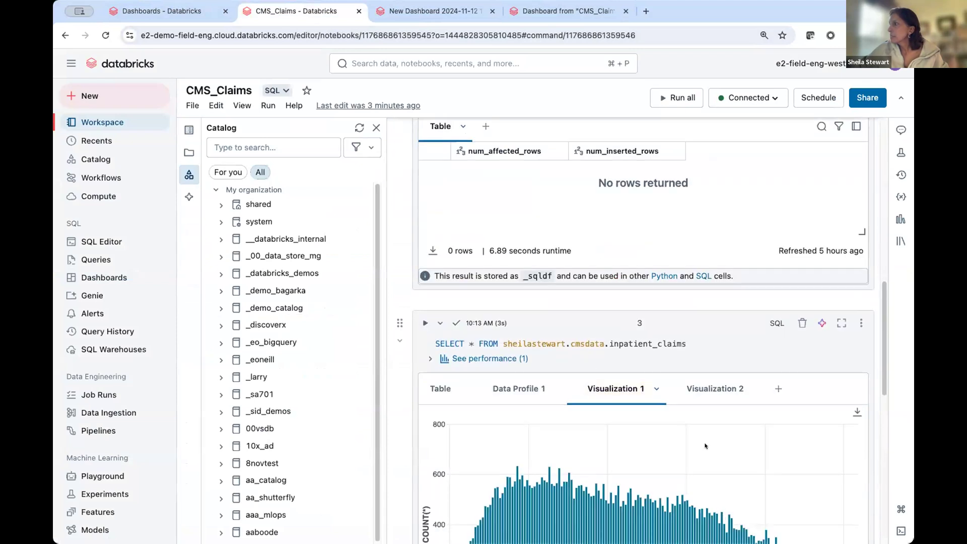
scroll(705, 445, down, 10)
scroll(704, 443, up, 6)
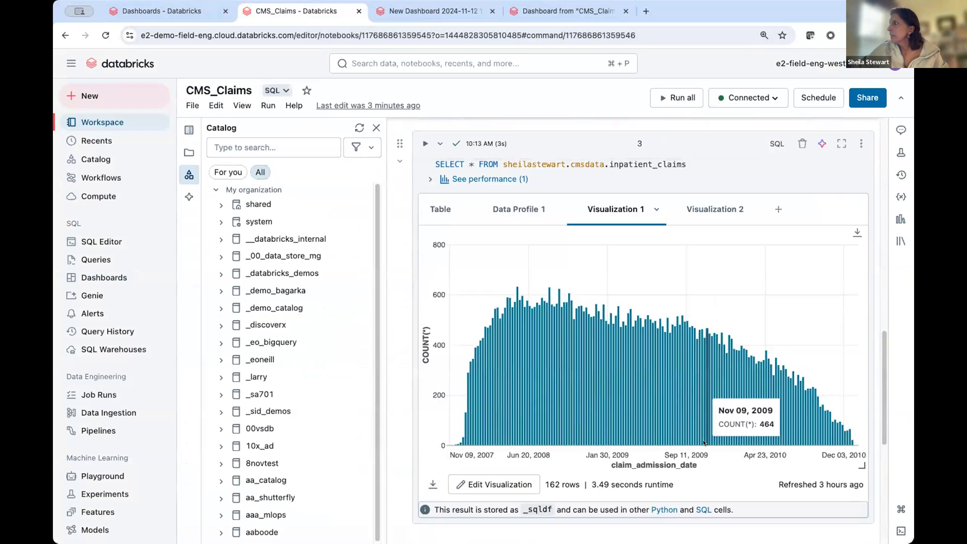
click(858, 143)
mouse_move(768, 466)
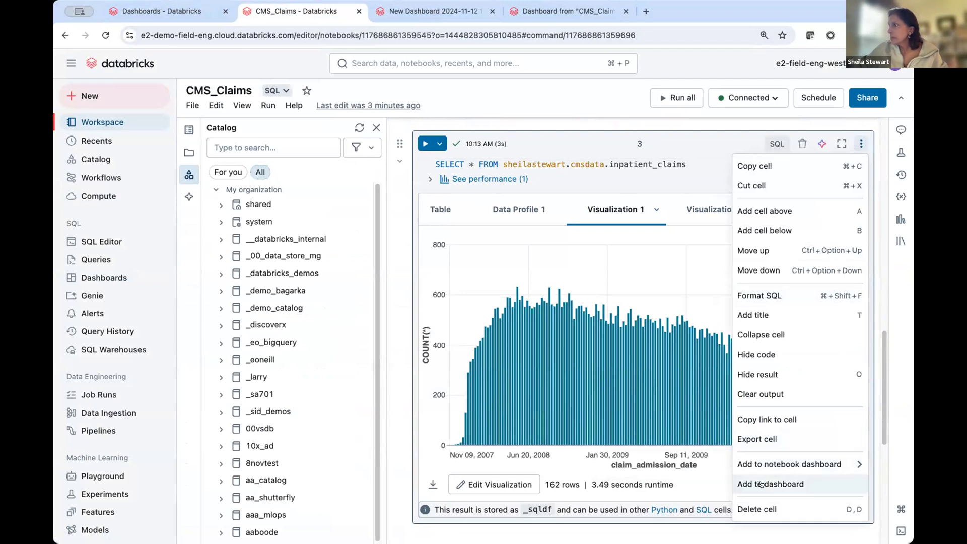
Return to the filtered dashboards list and open Dashboard from "CMS_Claims".
click(181, 9)
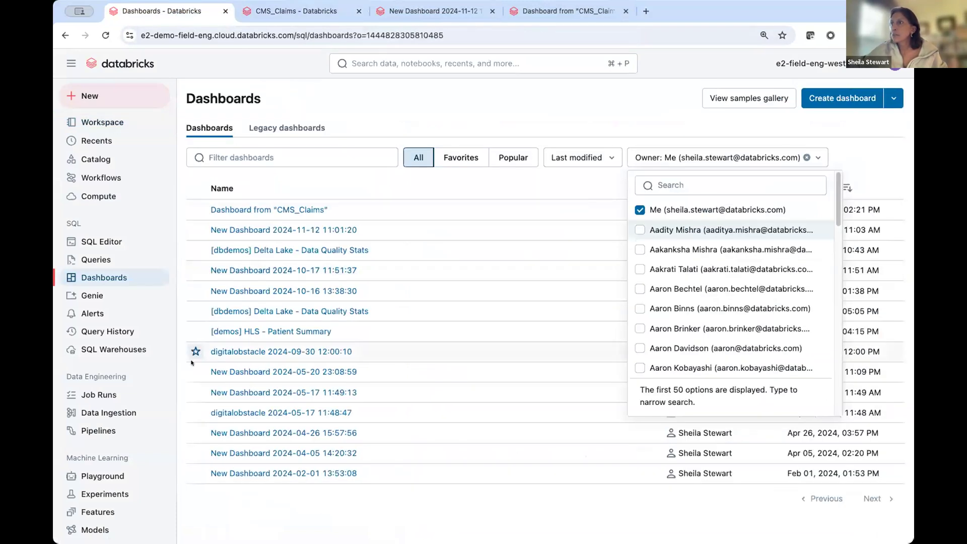
click(256, 209)
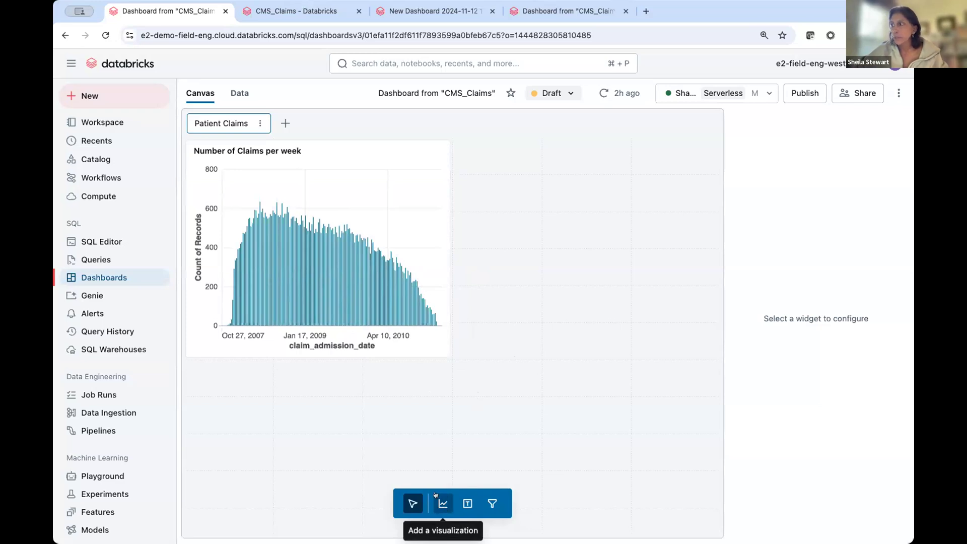
Add a filter widget beside the Number of Claims per week chart and title it Provider.
click(491, 503)
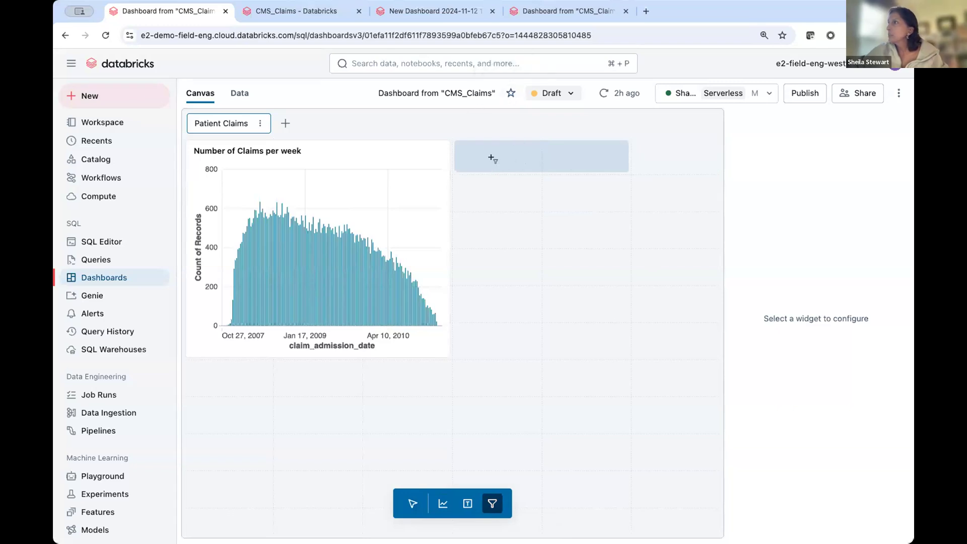
click(491, 158)
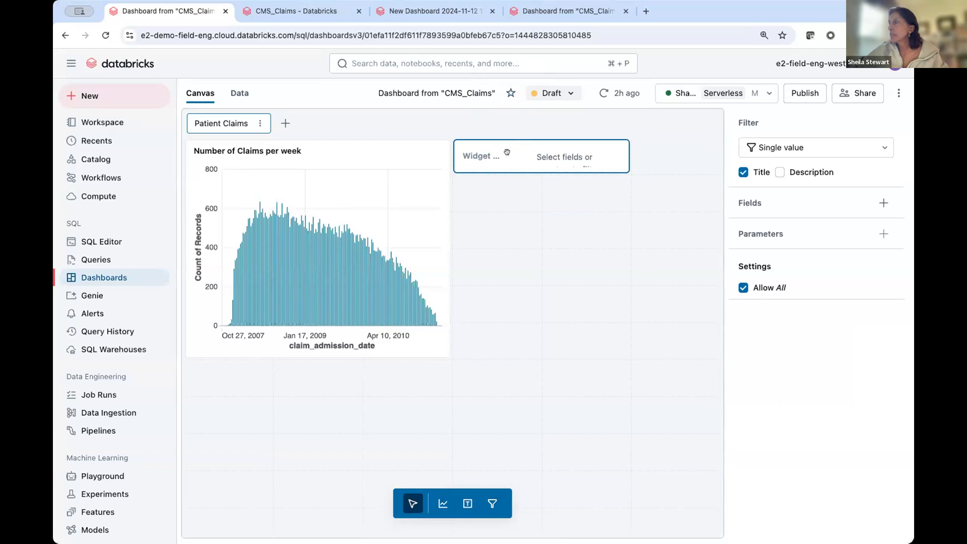
click(479, 156)
text(Provider)
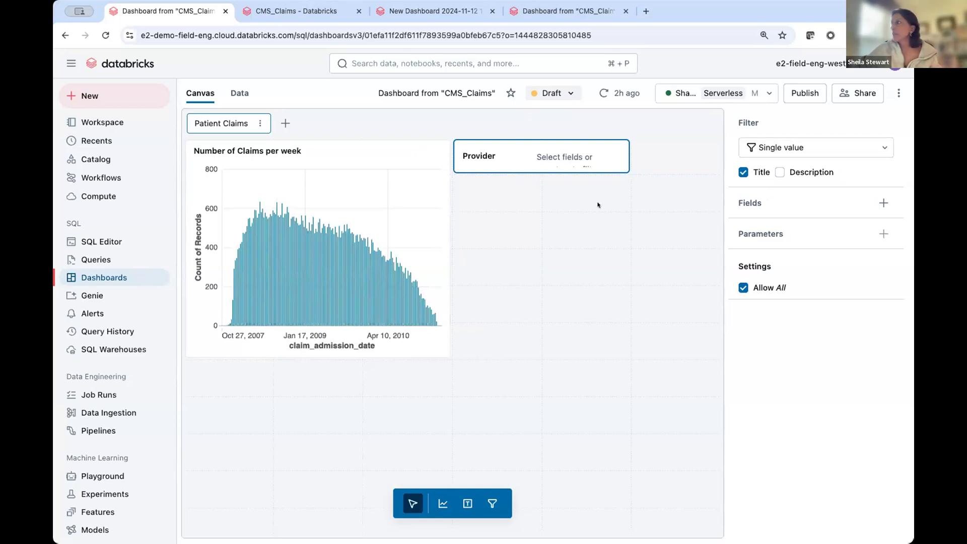
Add the PRVDR_NUM field from inpatient_claims to the Provider filter.
click(883, 203)
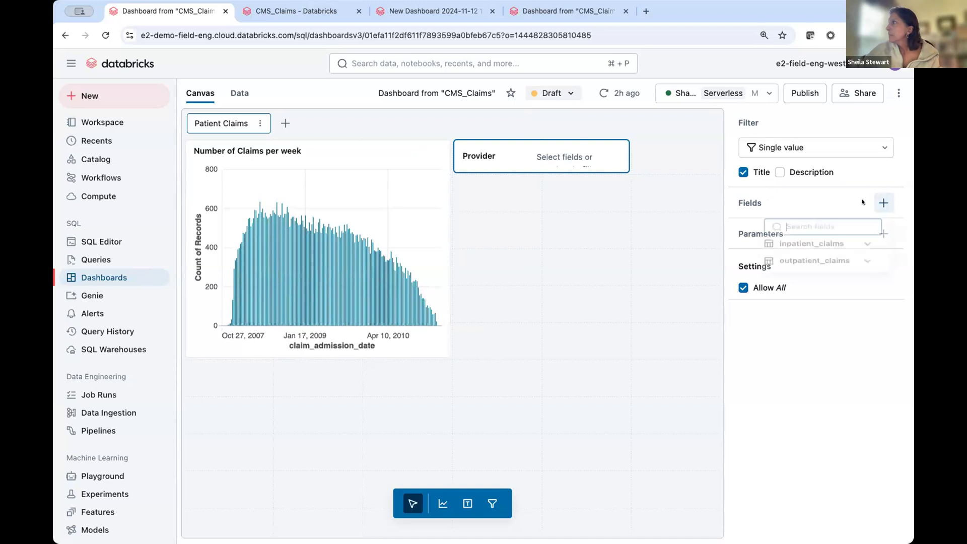
click(862, 248)
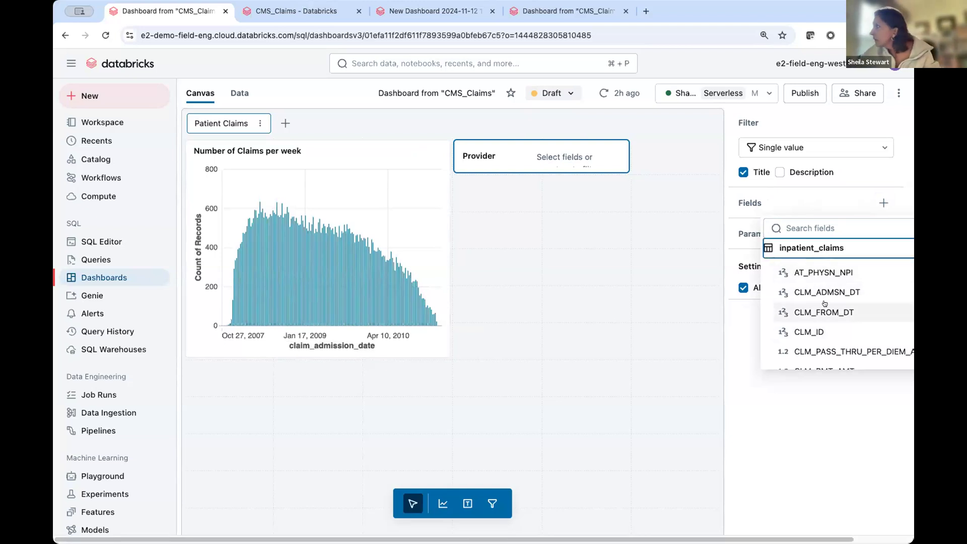
scroll(823, 303, down, 10)
scroll(823, 303, up, 2)
scroll(824, 303, down, 10)
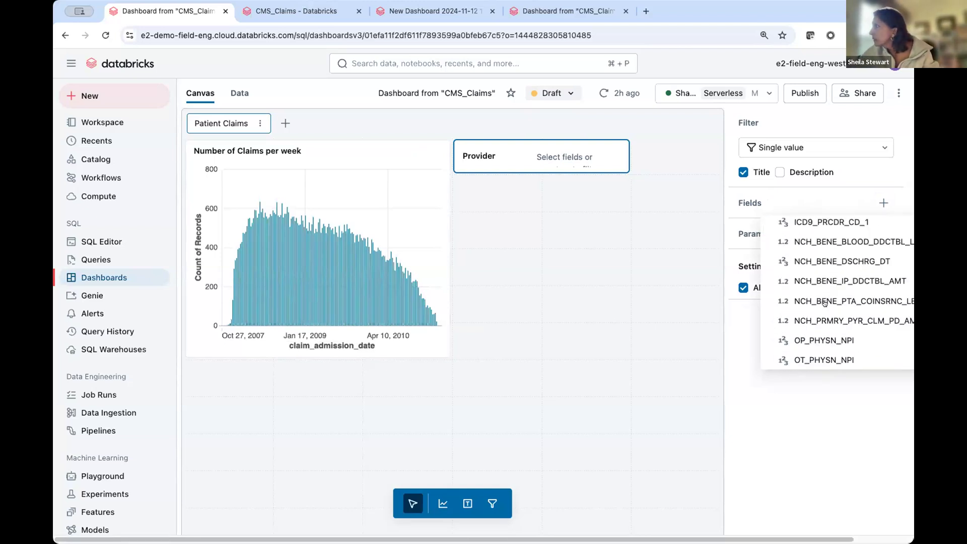
scroll(824, 303, down, 8)
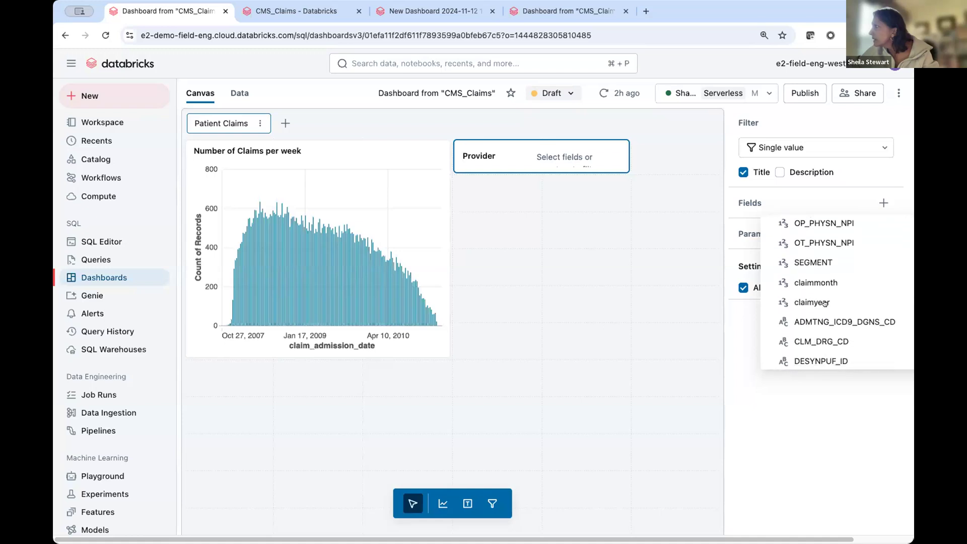
scroll(824, 303, down, 10)
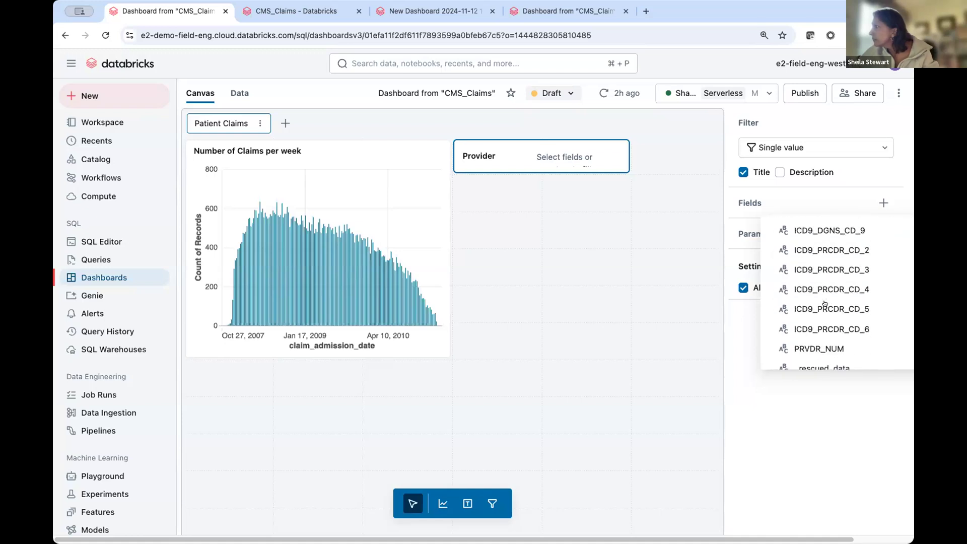
scroll(824, 320, up, 4)
scroll(820, 292, down, 6)
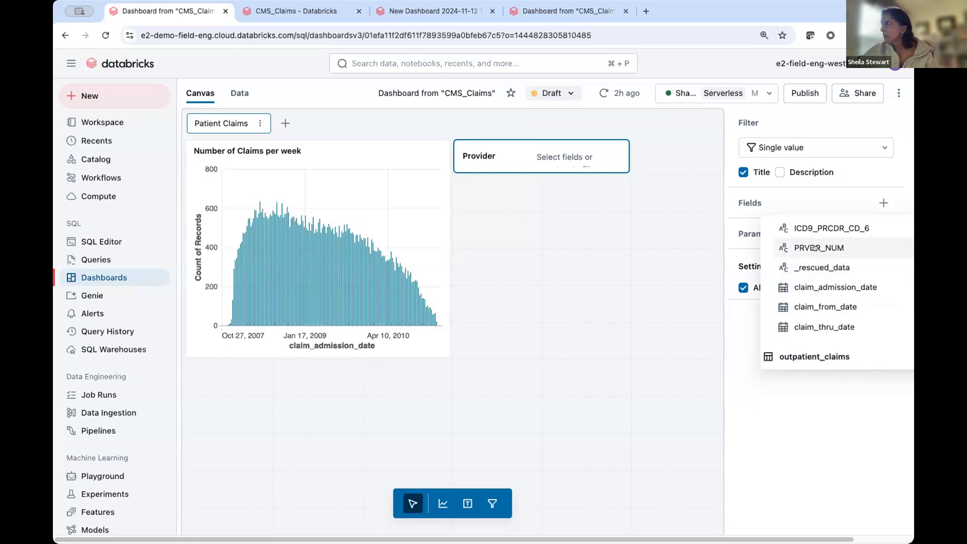
click(814, 248)
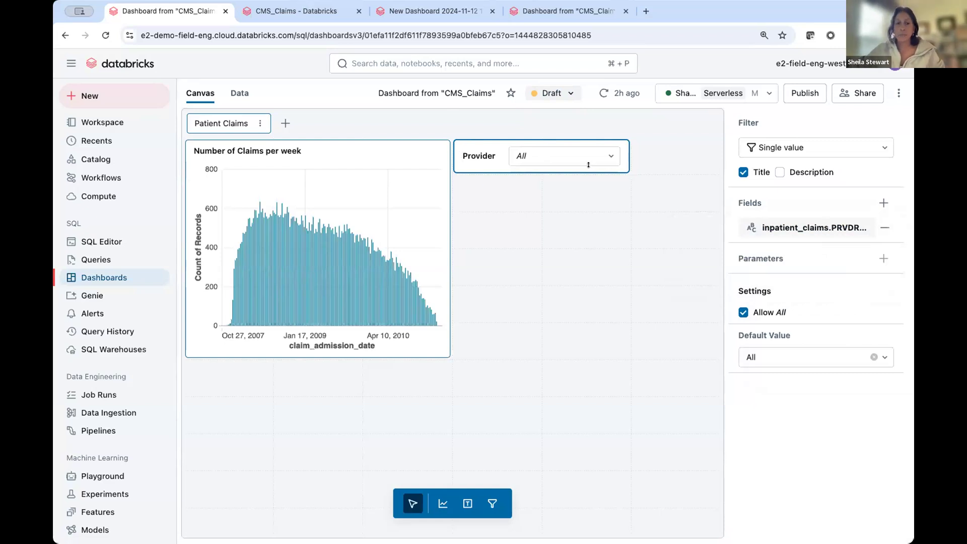
Filter the dashboard to provider 01006V with the Provider filter.
mouse_move(332, 261)
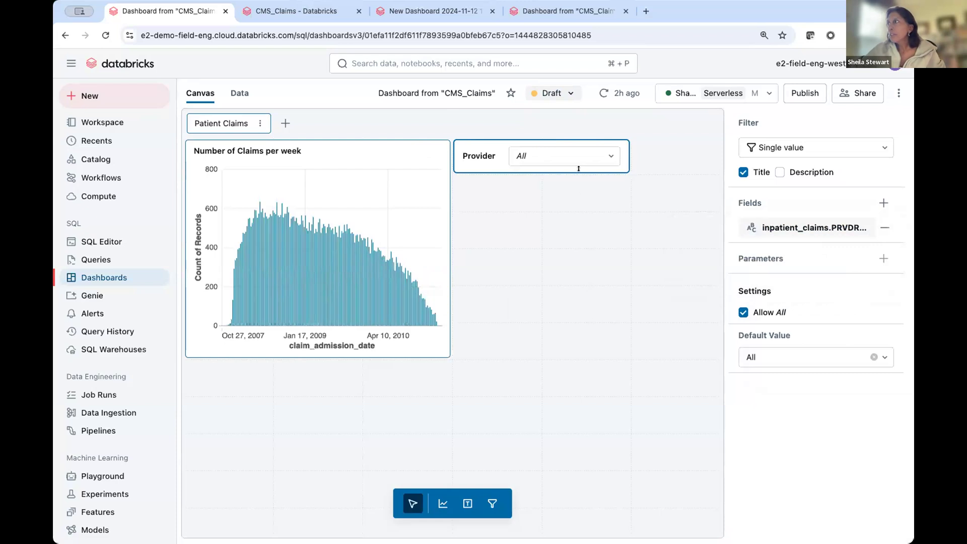
click(607, 158)
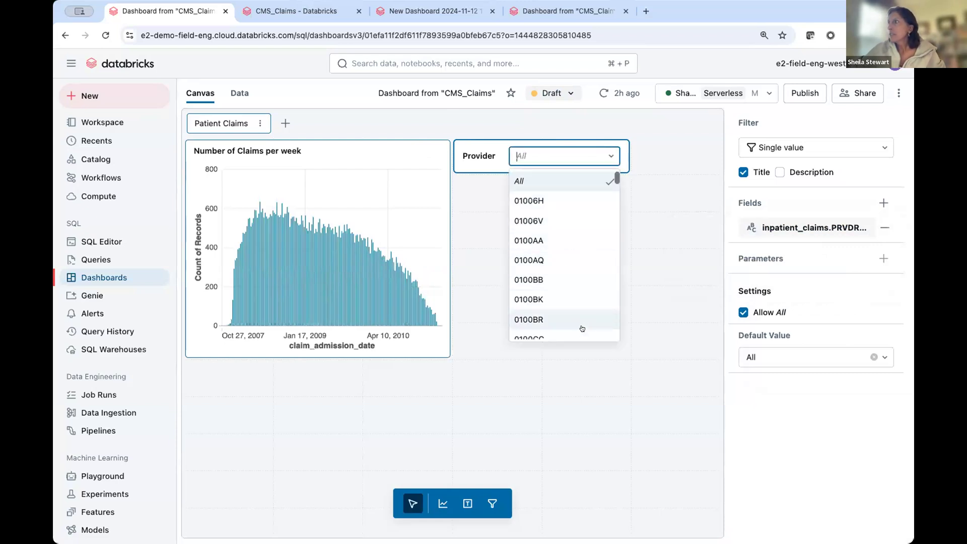
scroll(582, 296, down, 2)
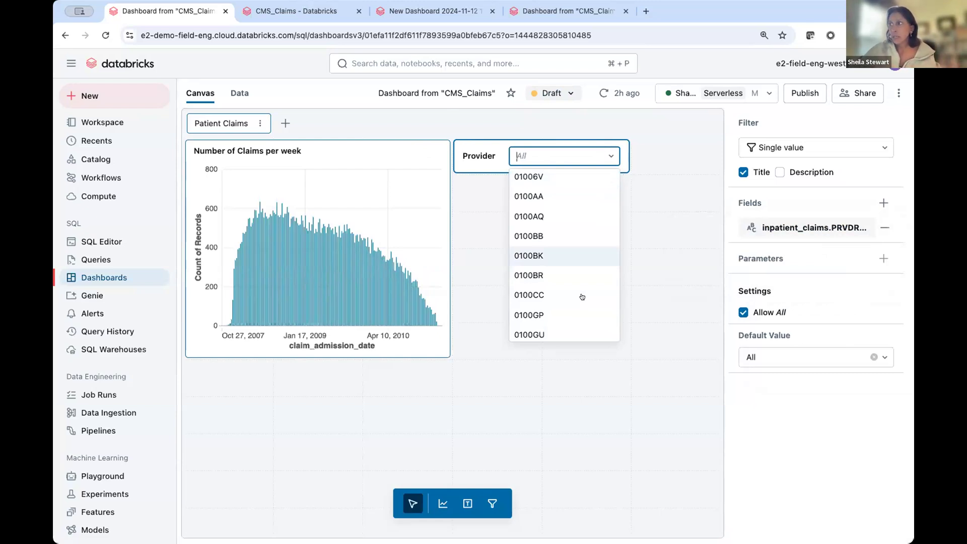
scroll(554, 279, up, 2)
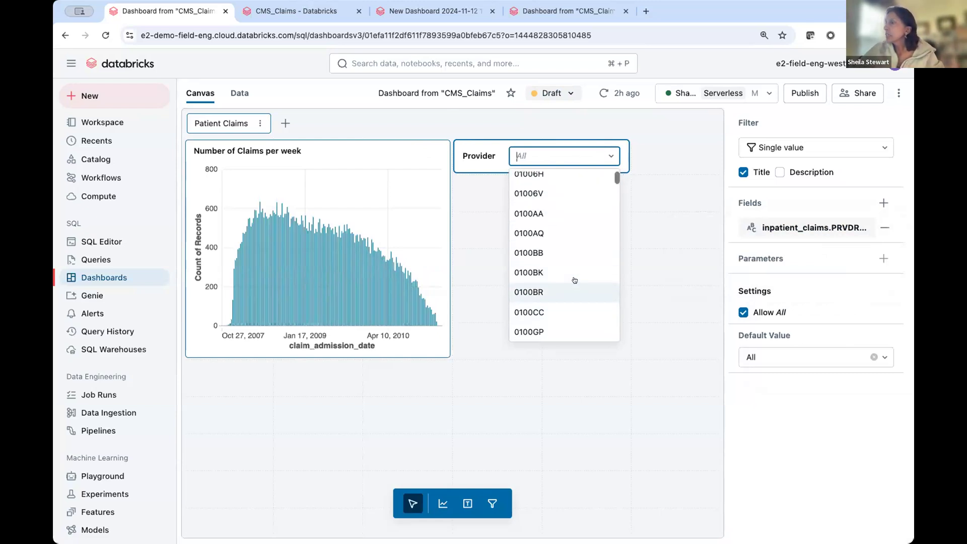
click(534, 222)
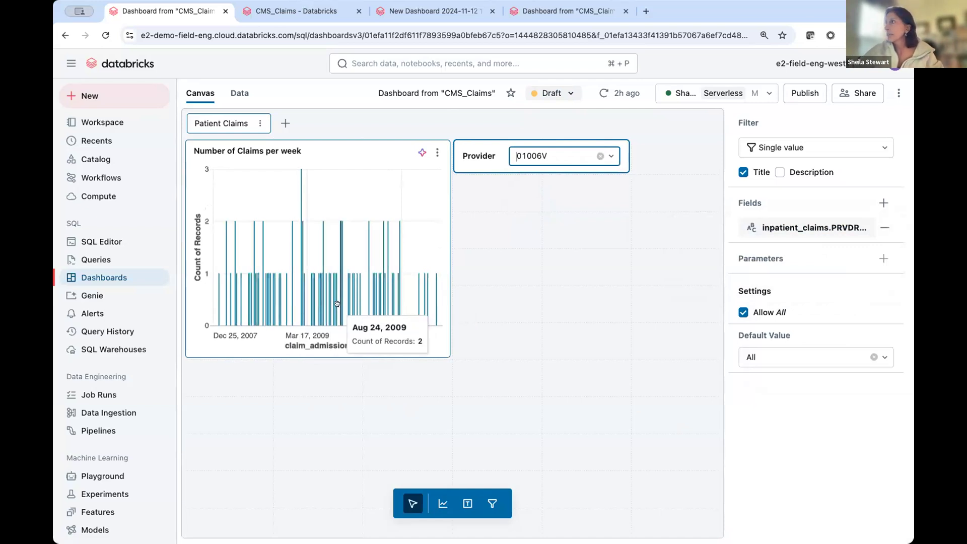
Switch the Provider filter to 0100AA, and clear it back to All.
click(605, 158)
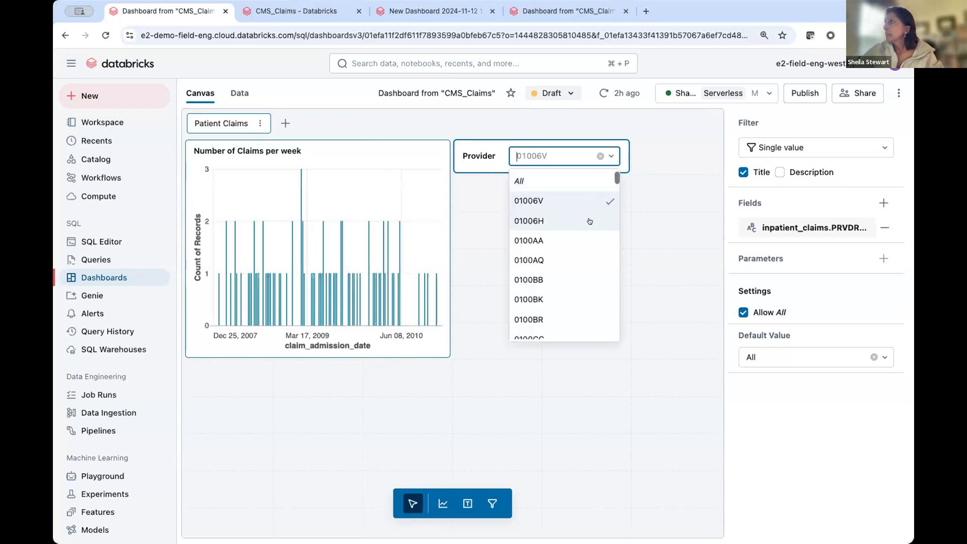
click(552, 240)
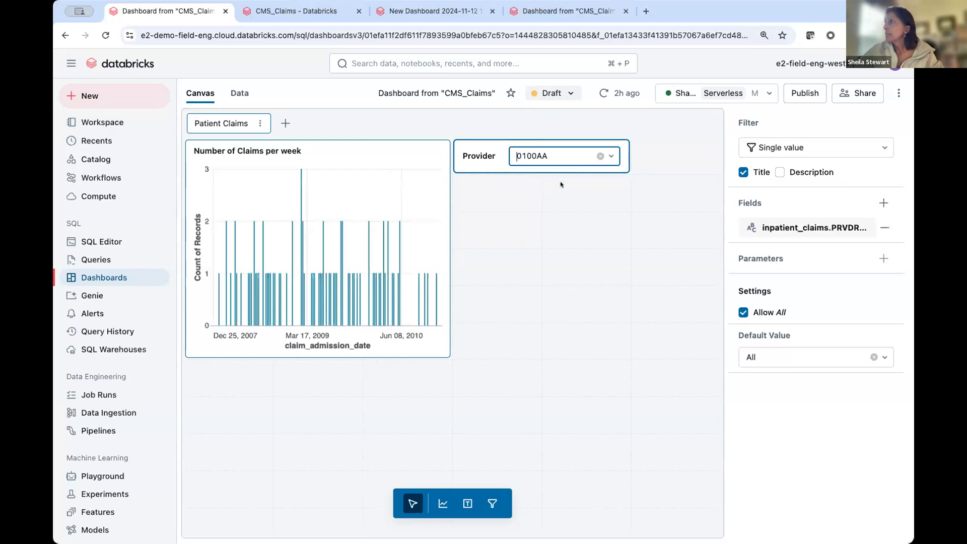
click(600, 156)
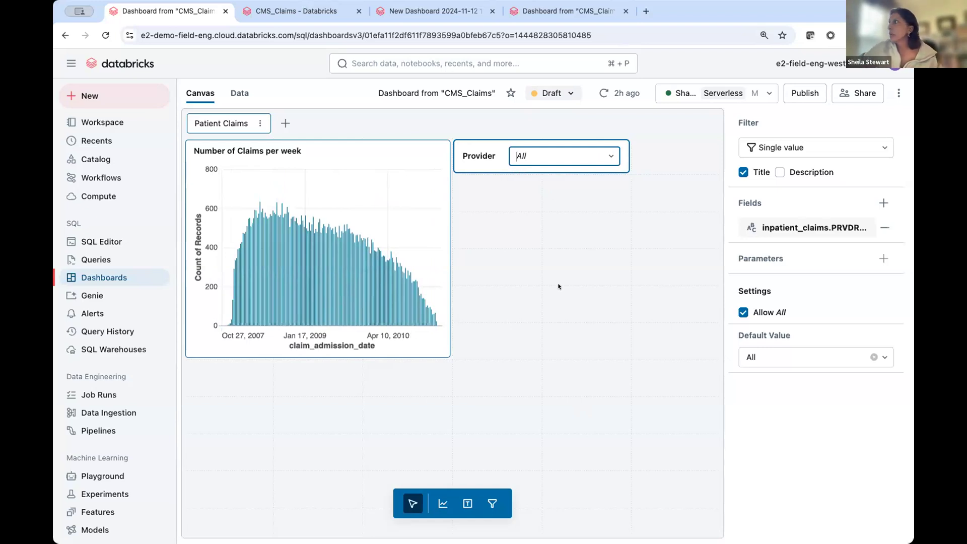
Add a bar chart of inpatient_claims below the Provider filter with claim_admission_date on the X axis.
click(443, 503)
click(493, 195)
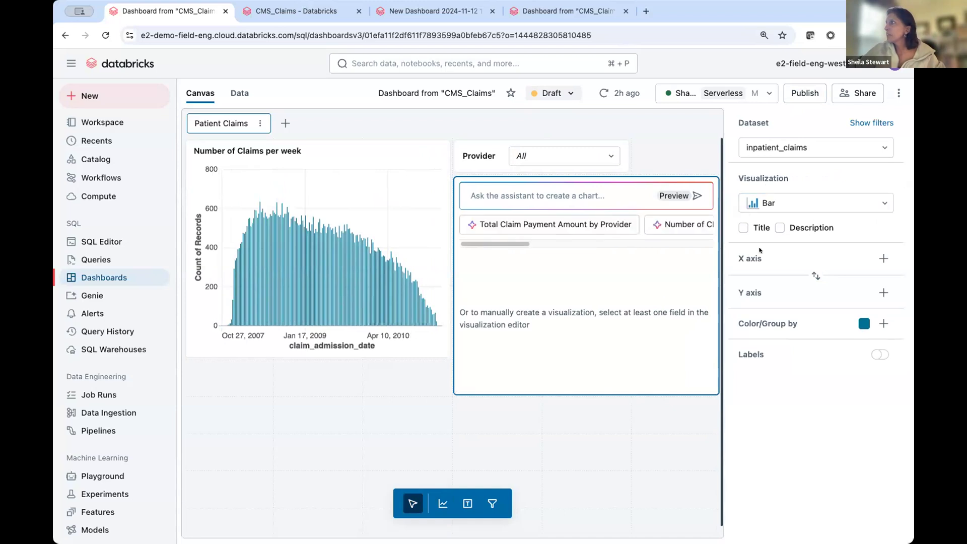
click(884, 259)
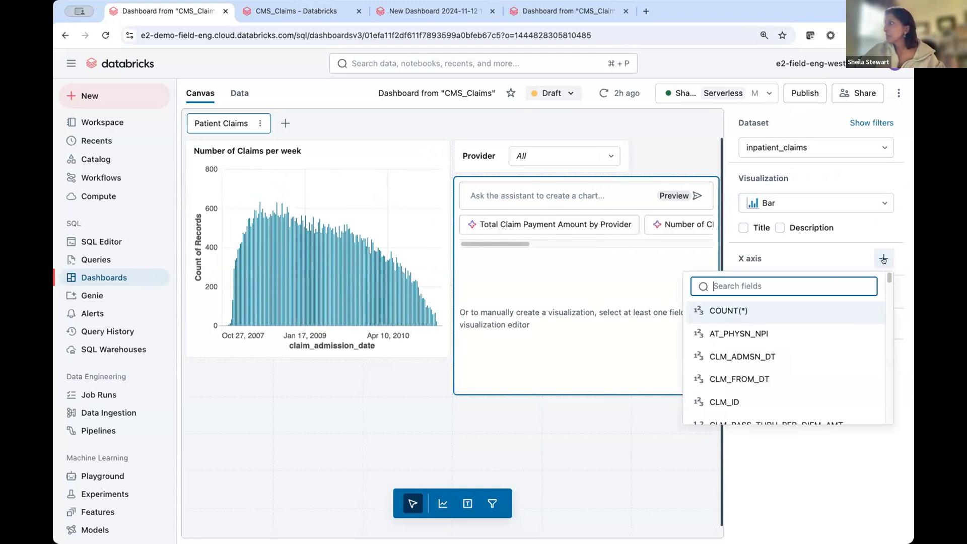
scroll(777, 394, down, 15)
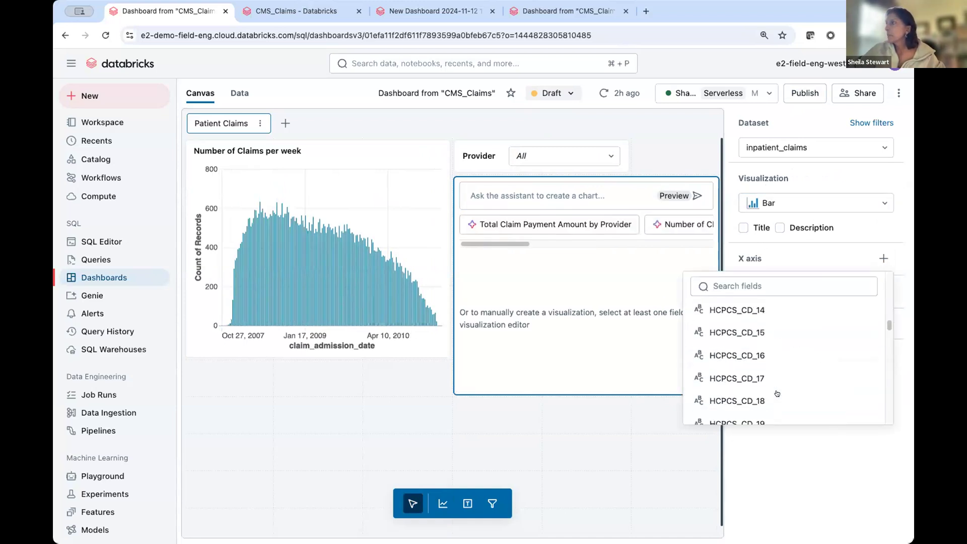
scroll(776, 391, up, 5)
scroll(776, 392, up, 10)
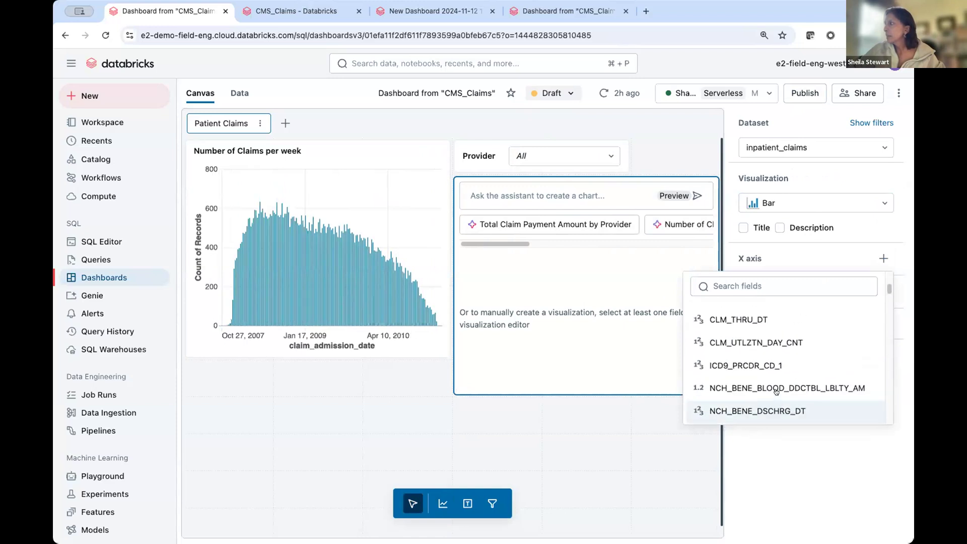
scroll(776, 392, down, 5)
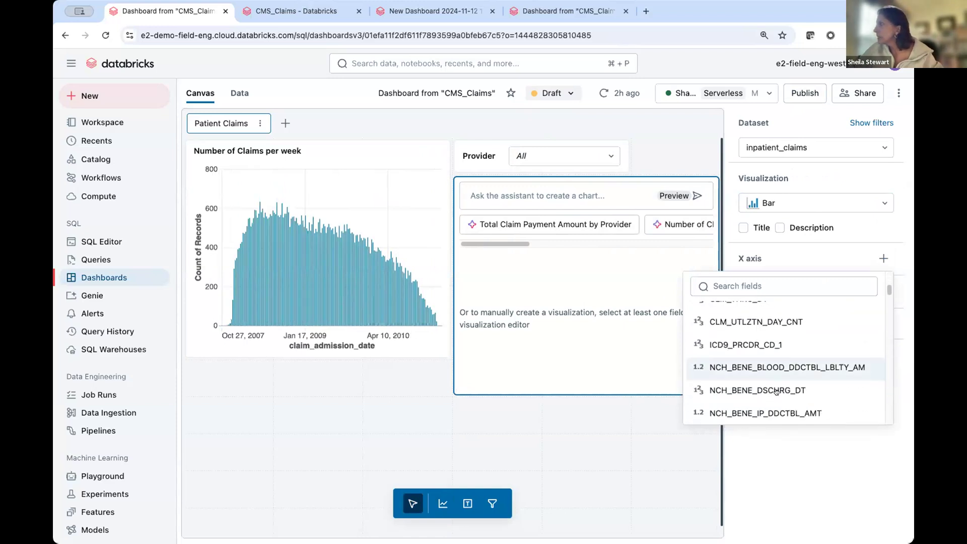
scroll(770, 382, up, 3)
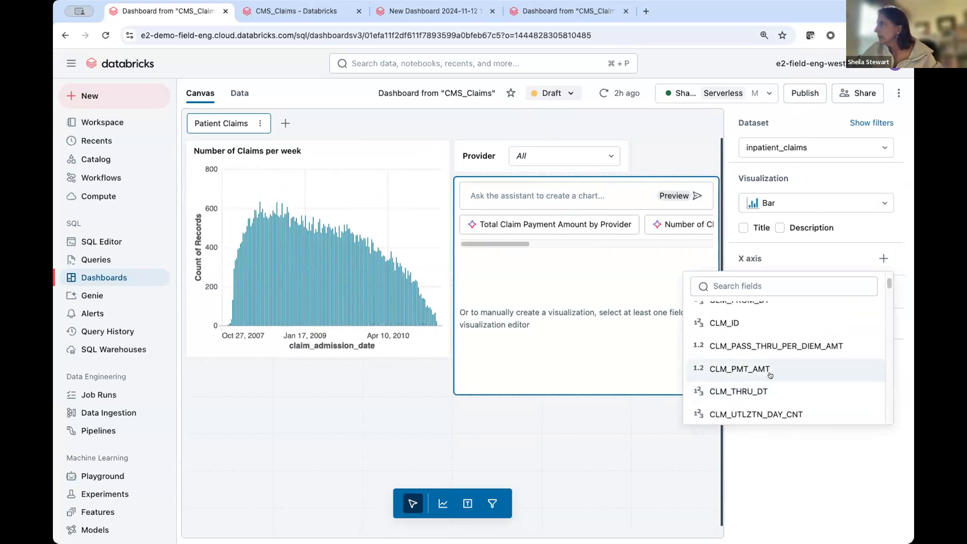
scroll(790, 393, down, 10)
scroll(788, 394, up, 4)
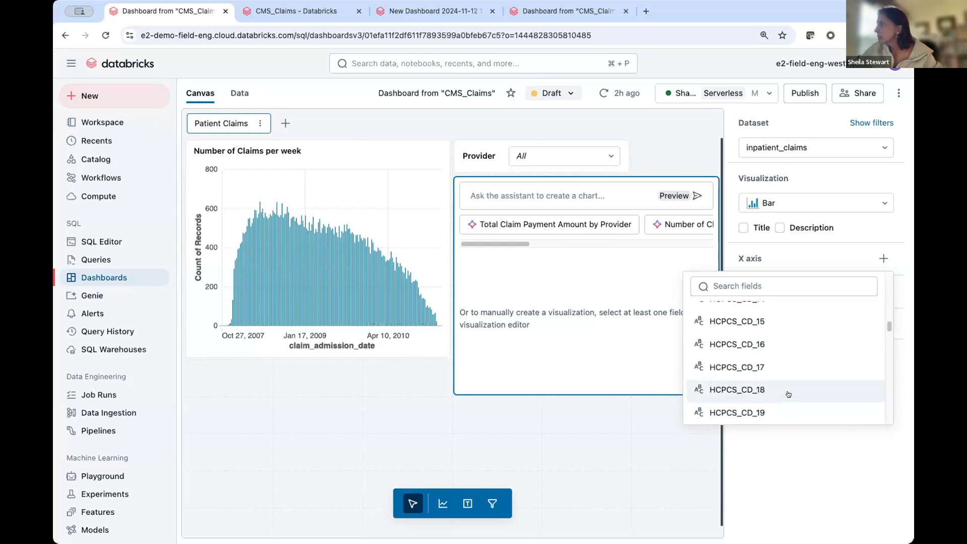
scroll(786, 391, up, 4)
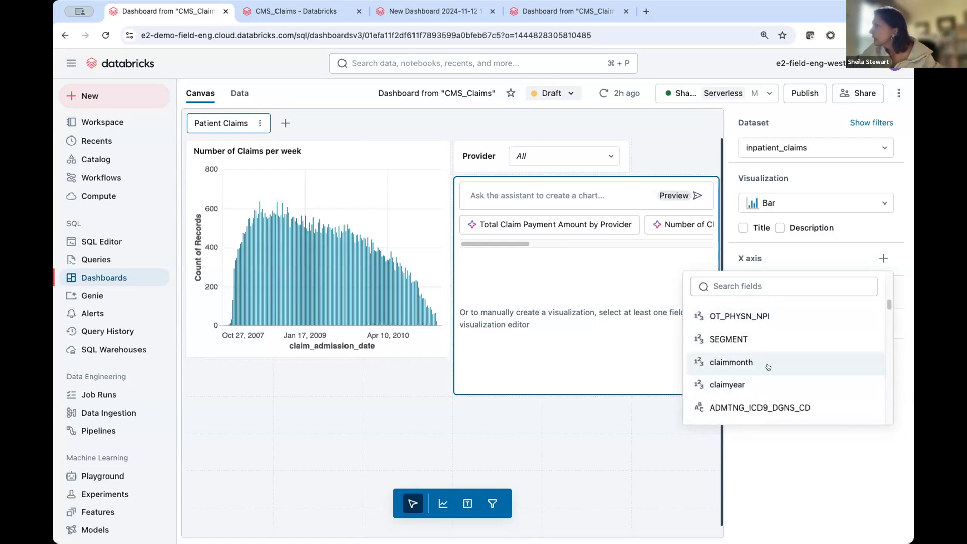
scroll(760, 342, up, 2)
scroll(761, 351, down, 7)
scroll(761, 353, down, 15)
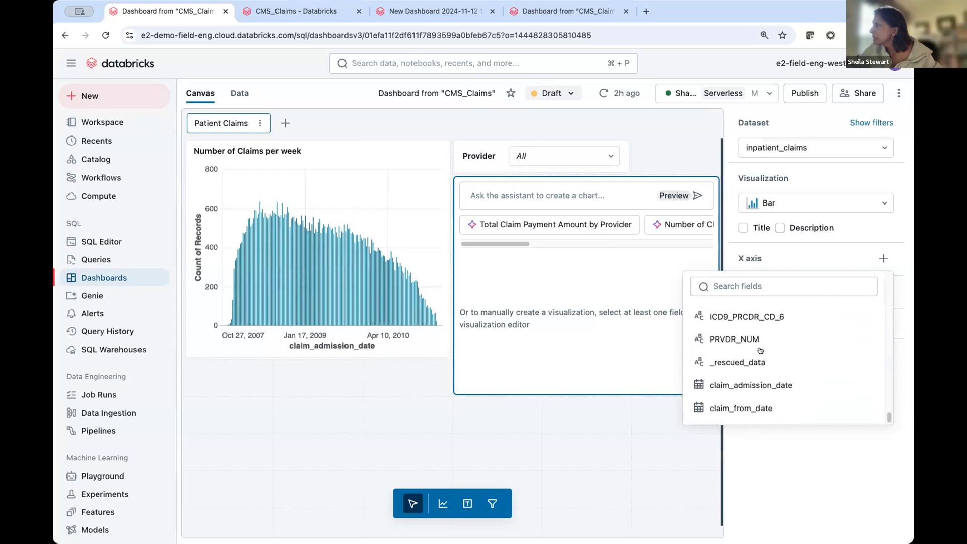
click(786, 385)
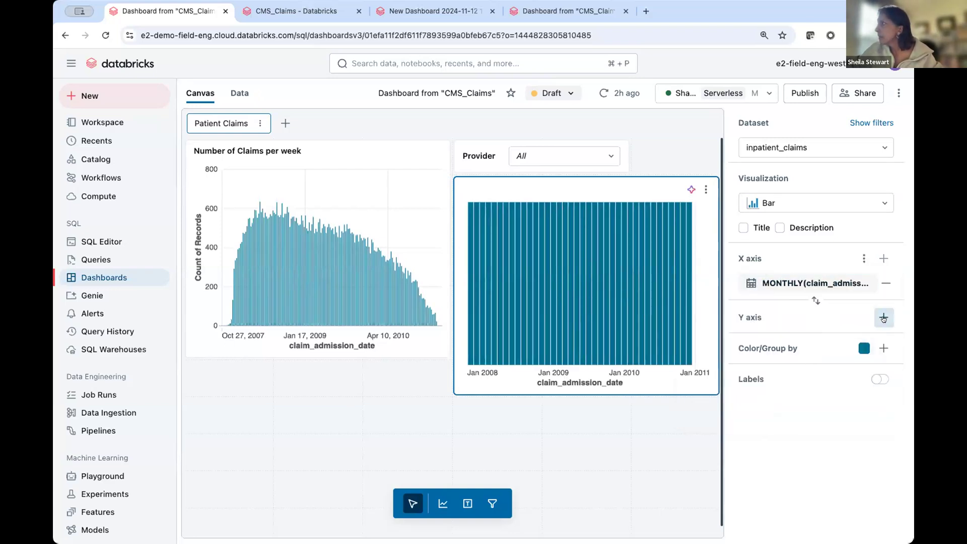
Set the new bar chart's Y axis to the CLM_PMT_AMT field.
click(884, 317)
scroll(775, 446, down, 5)
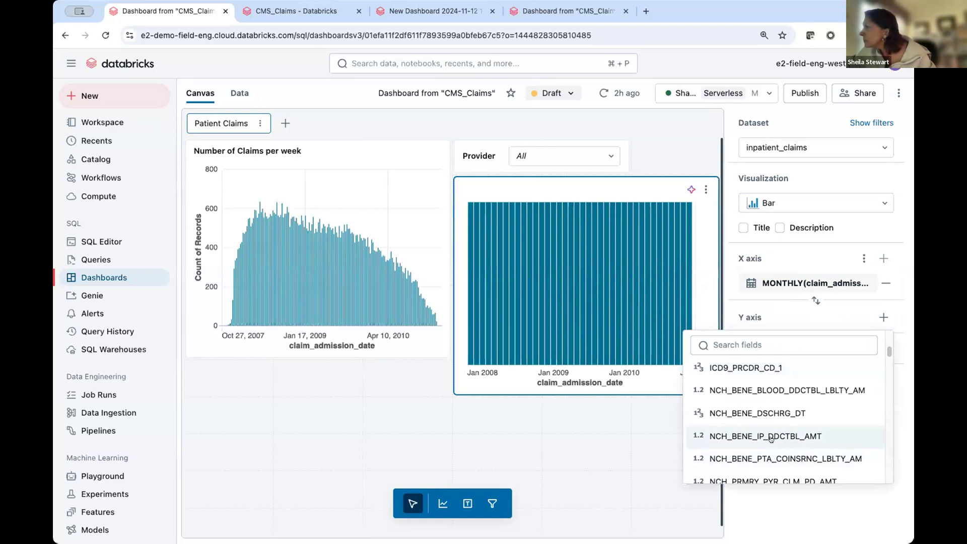
scroll(775, 446, up, 3)
click(746, 400)
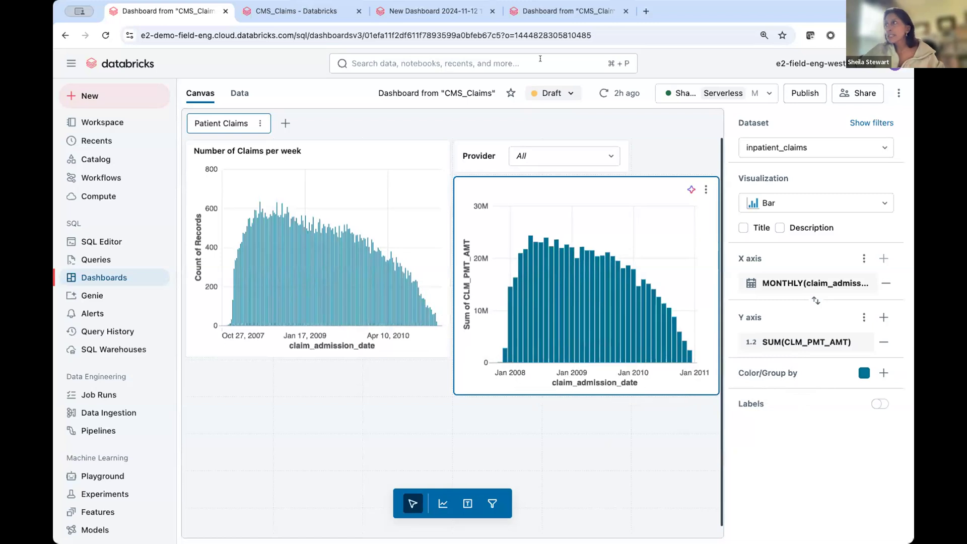
Publish the dashboard with the default embedded credentials, dismiss the sharing settings, and switch to the published version.
click(558, 92)
click(564, 146)
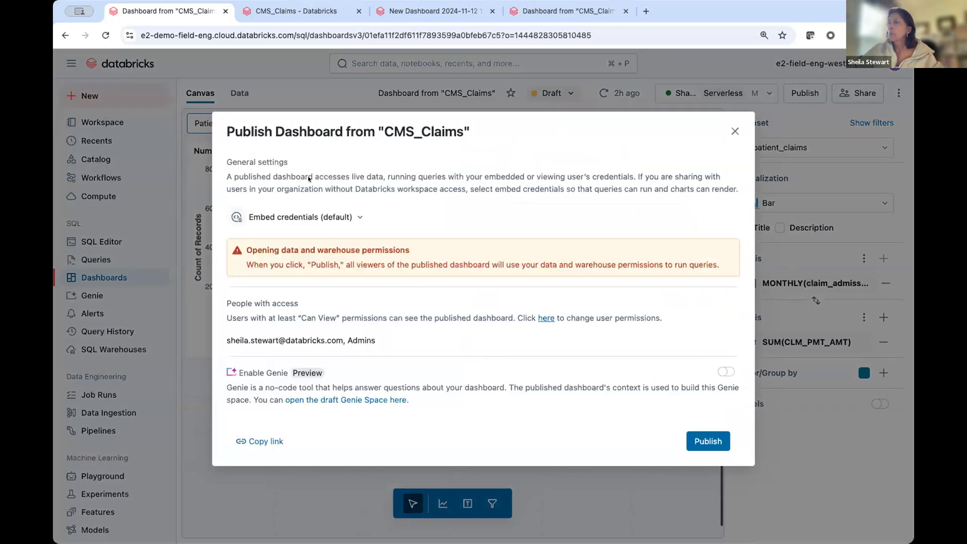
click(706, 441)
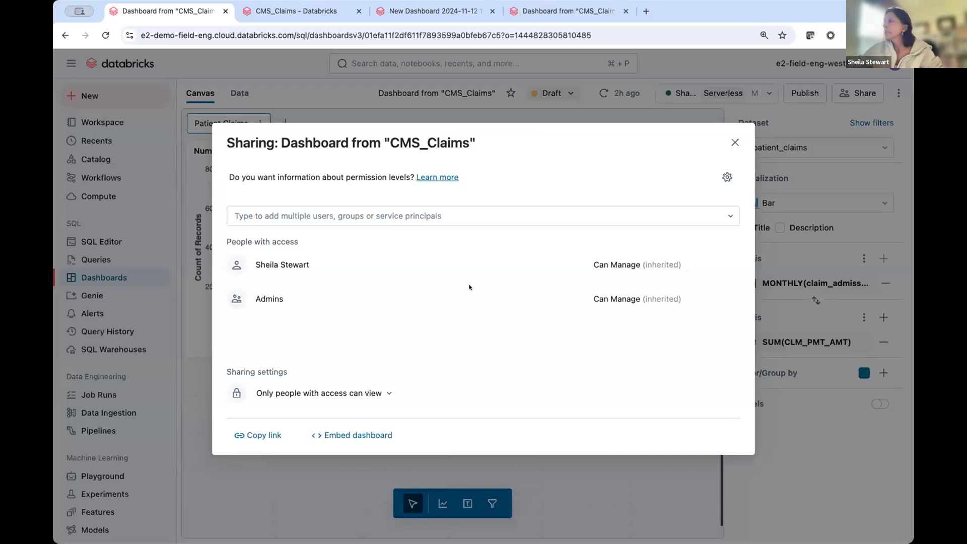
click(735, 143)
click(554, 93)
click(576, 116)
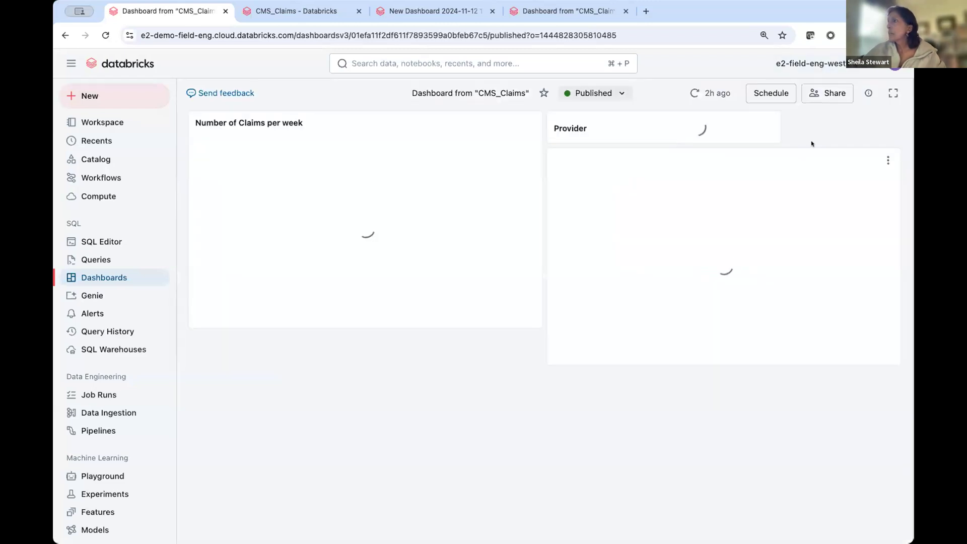
Review the schedule settings of the published dashboard and leave them without creating a schedule.
click(771, 93)
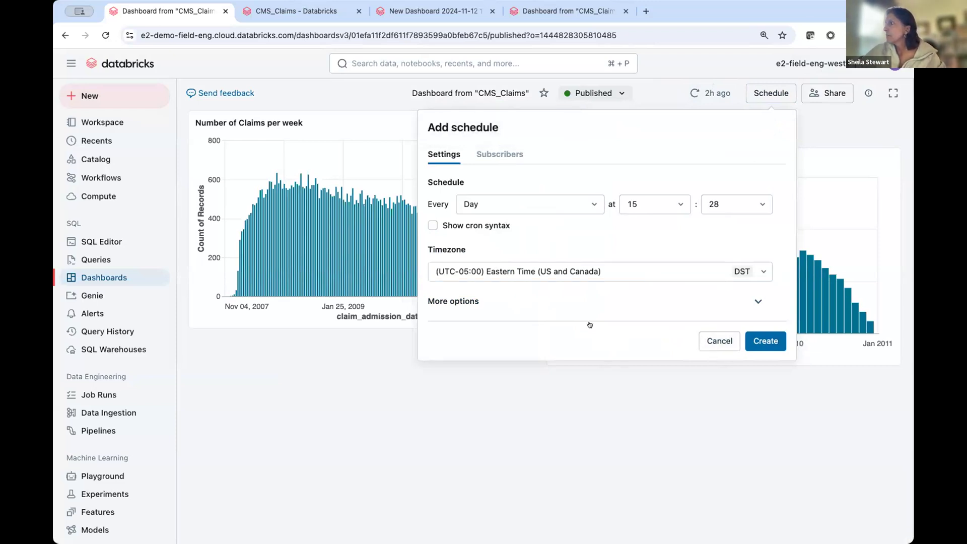
click(717, 342)
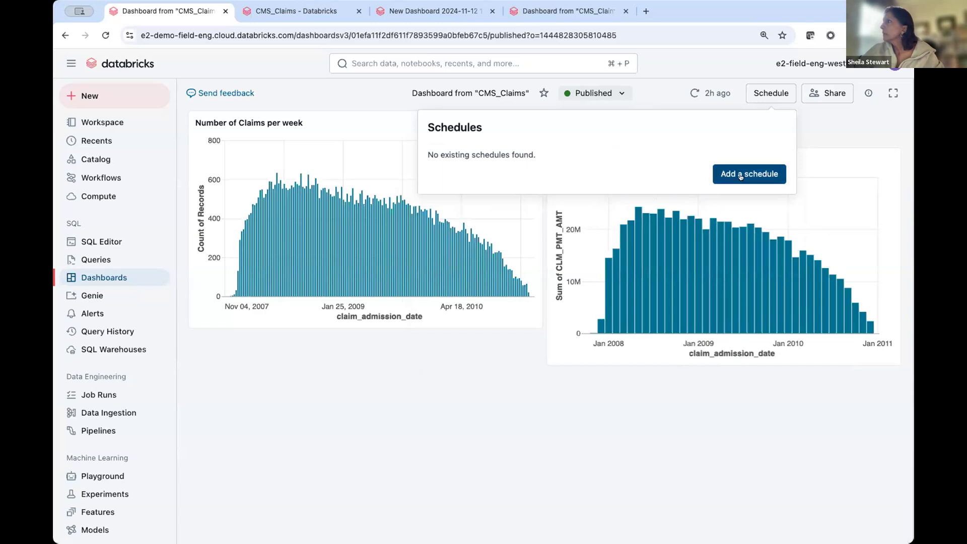
click(812, 206)
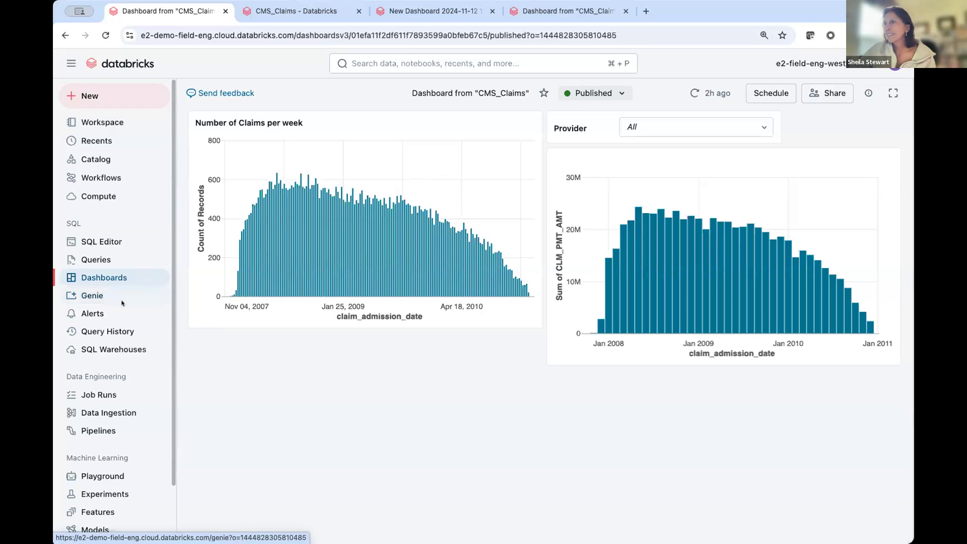
Start a new Genie space titled "CMS PUF Data Demo" plus the presenter's first name, with Shared Endpoint as default warehouse.
click(113, 295)
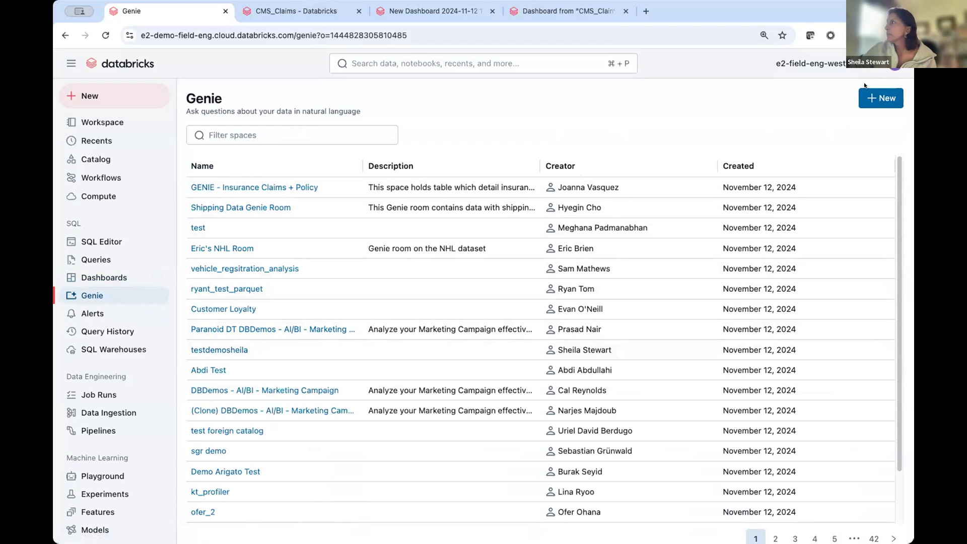
click(879, 97)
click(391, 148)
text(CM)
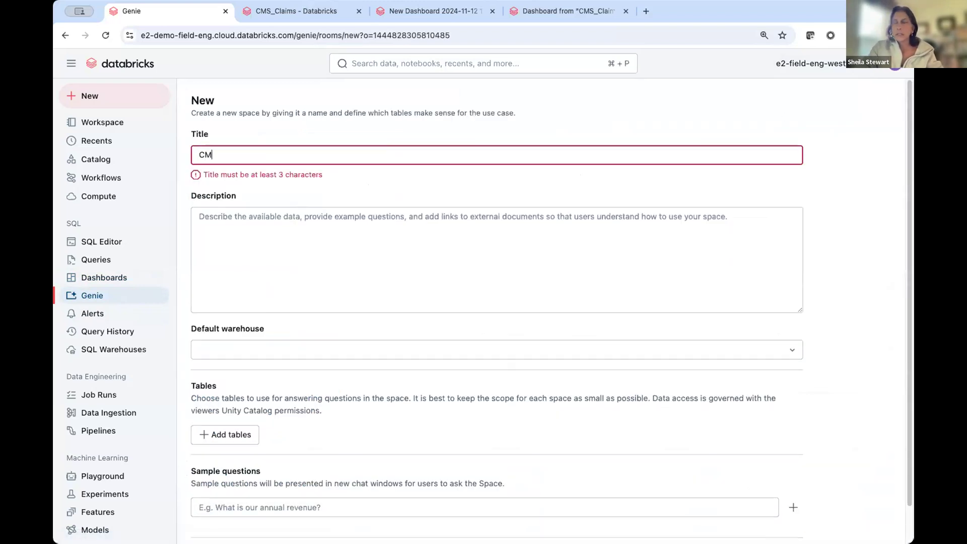
text(S PUF Data)
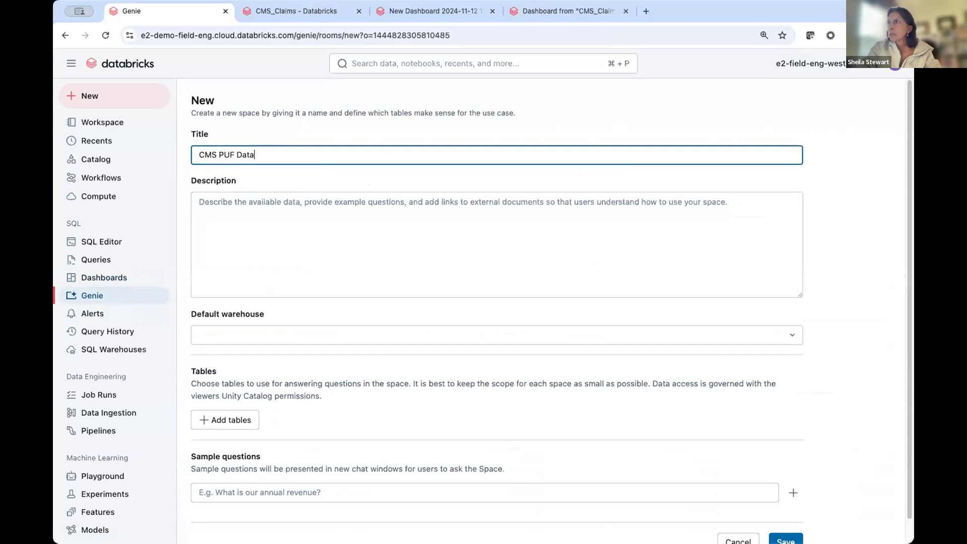
text( Demo)
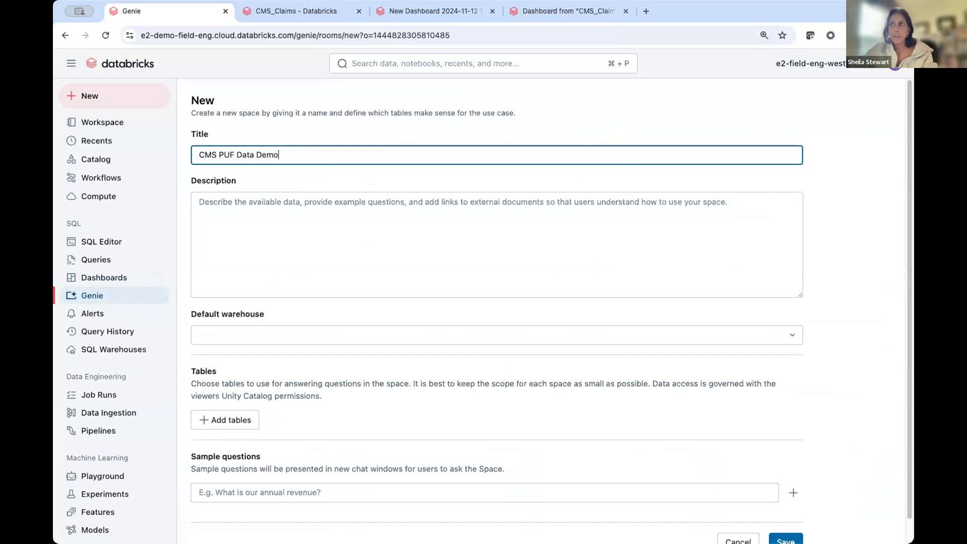
text( - Sheila)
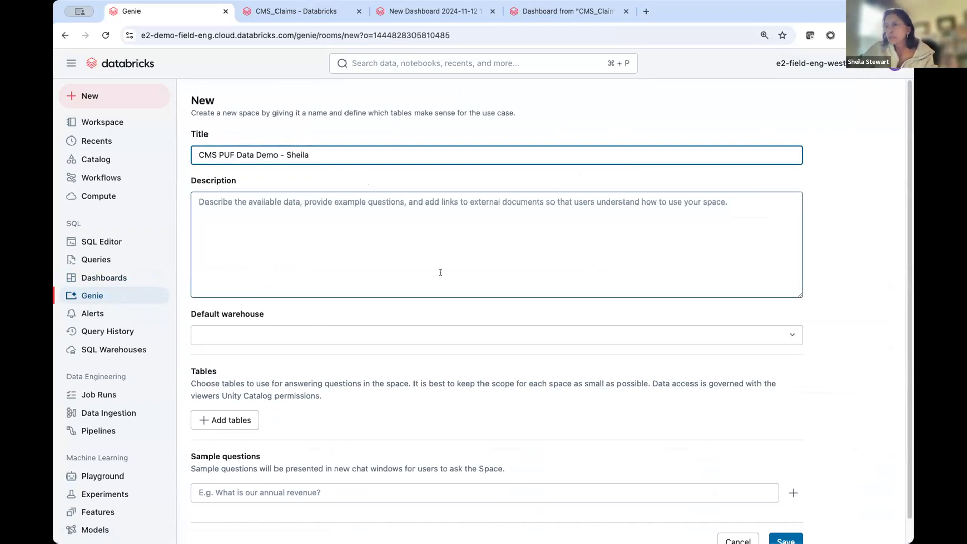
click(239, 331)
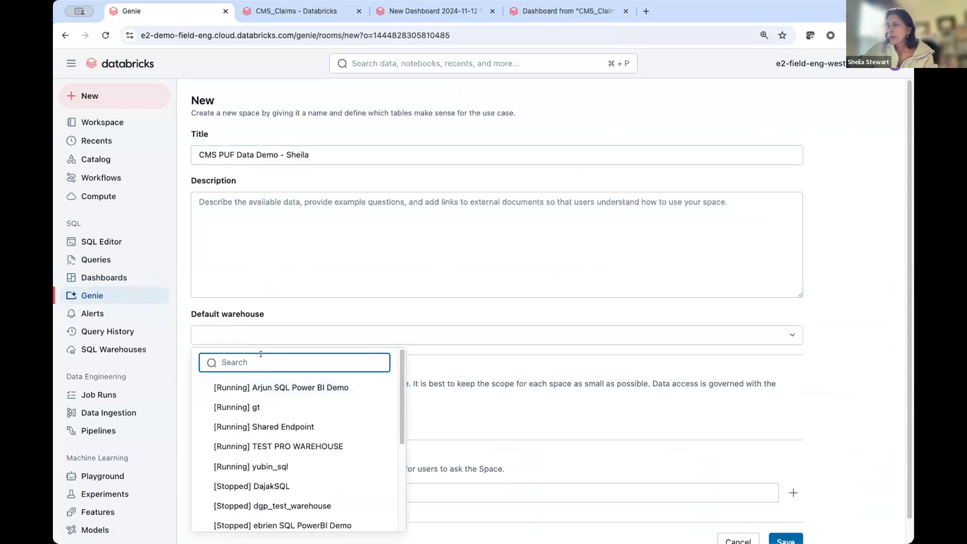
click(288, 427)
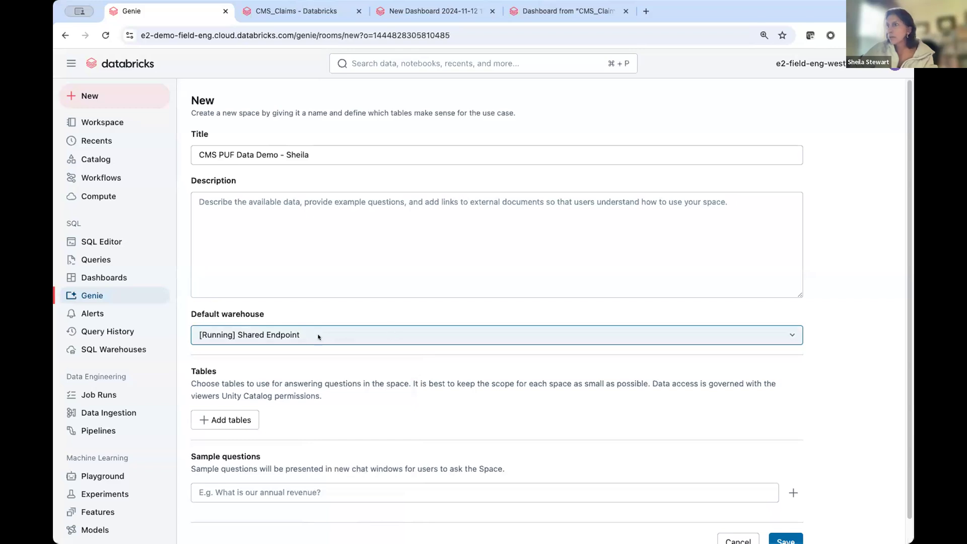
Begin adding tables to the space by opening the cmsdata schema in the presenter's own catalog.
click(251, 420)
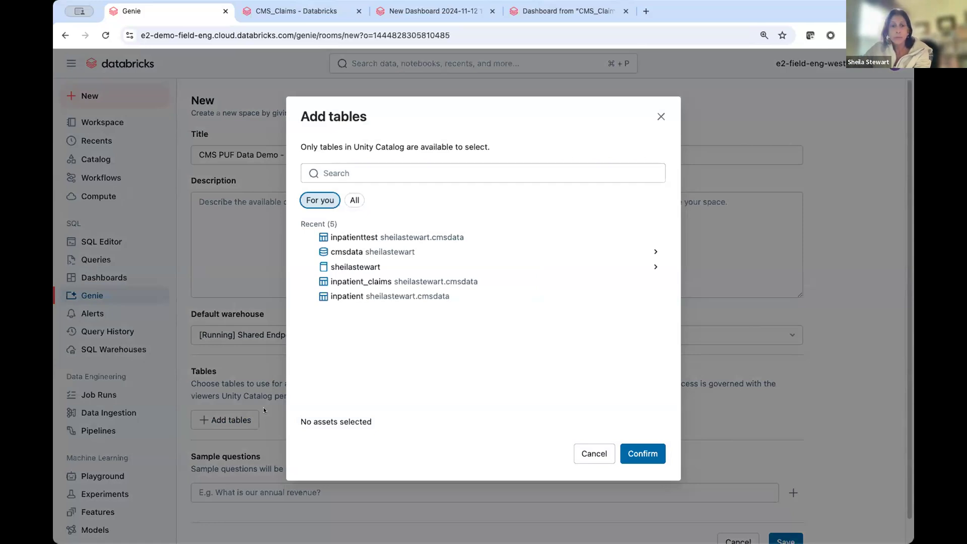
click(351, 200)
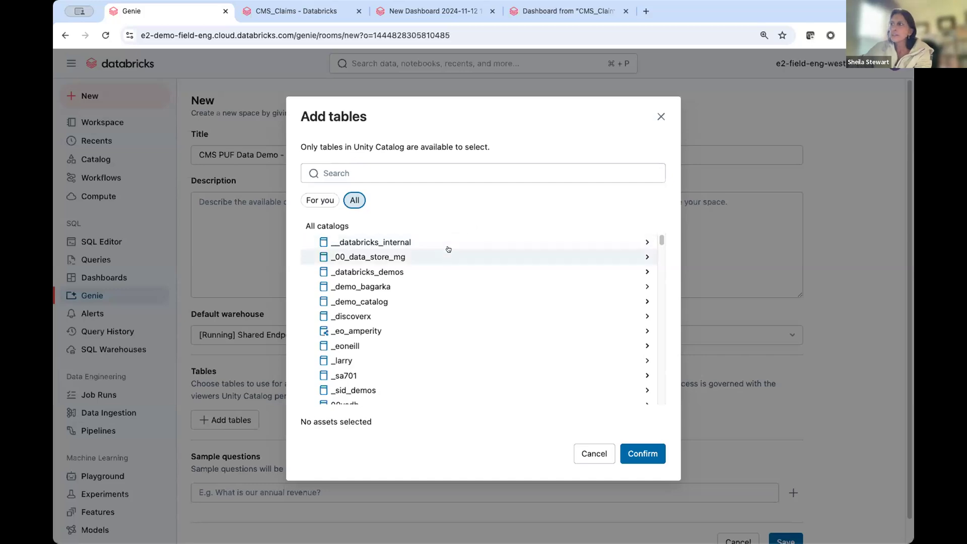
click(359, 170)
text(sheilastewart)
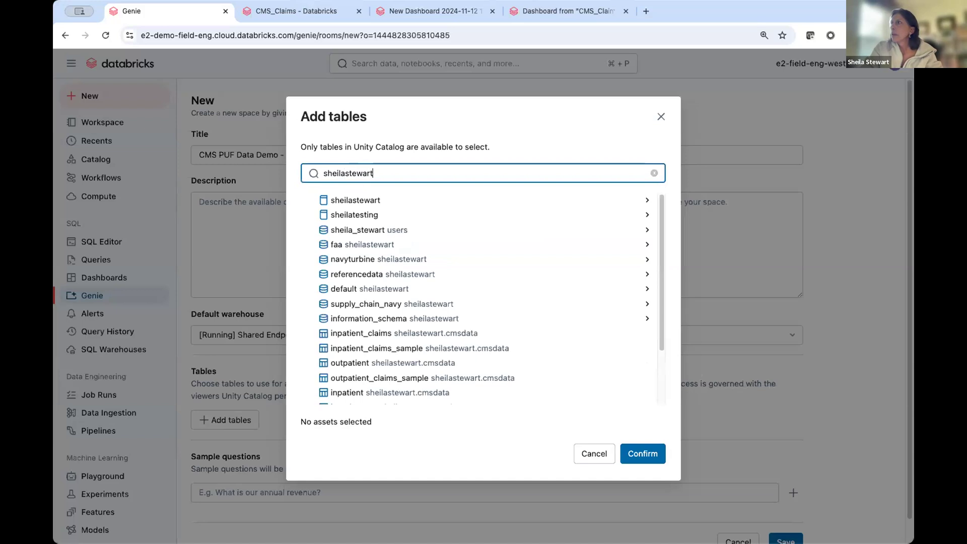
click(360, 200)
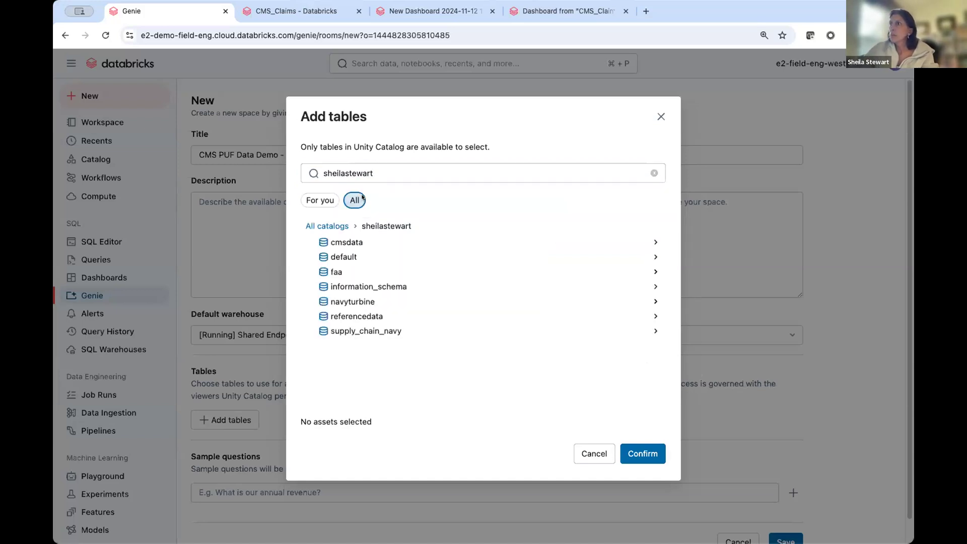
click(336, 241)
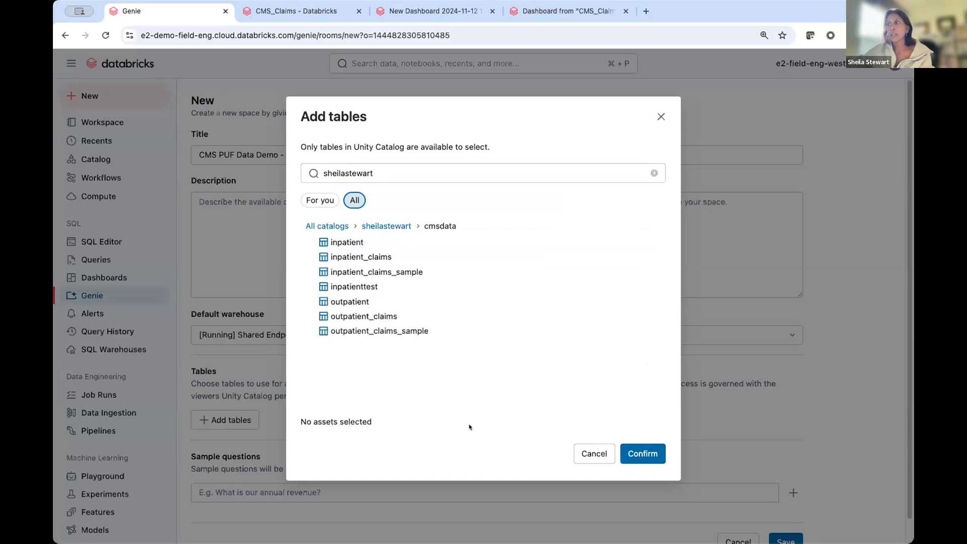
Add the inpatient_claims and outpatient_claims tables from the cmsdata schema to the Genie space.
click(381, 257)
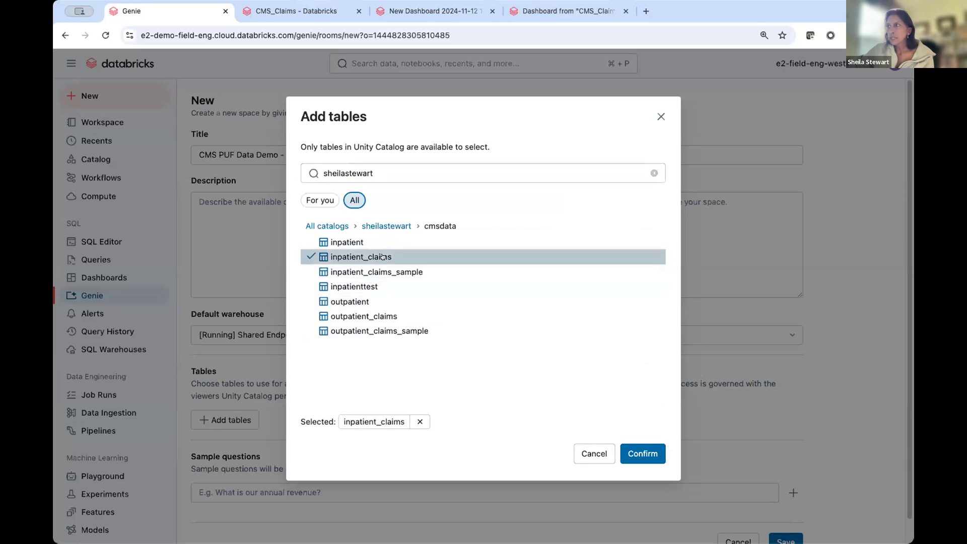
click(440, 302)
click(360, 301)
click(377, 319)
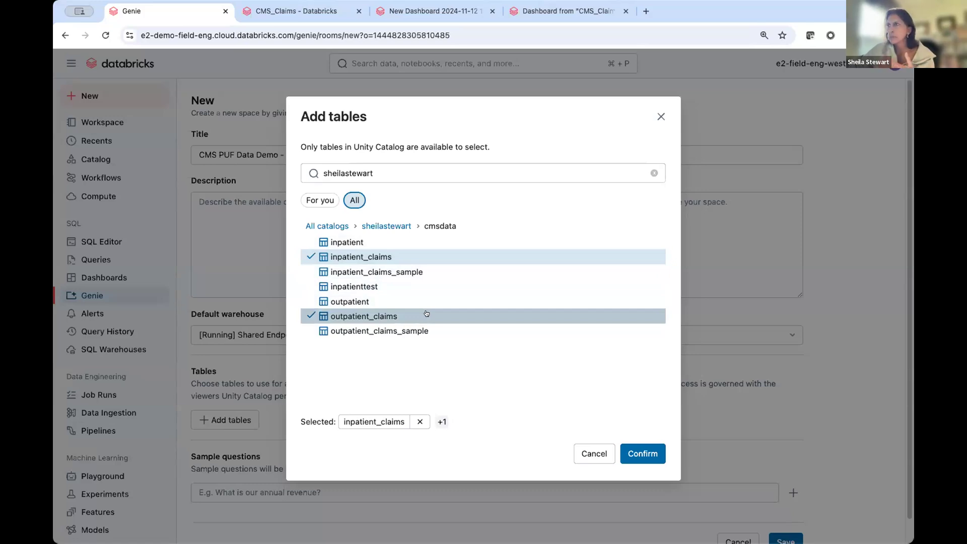
click(639, 455)
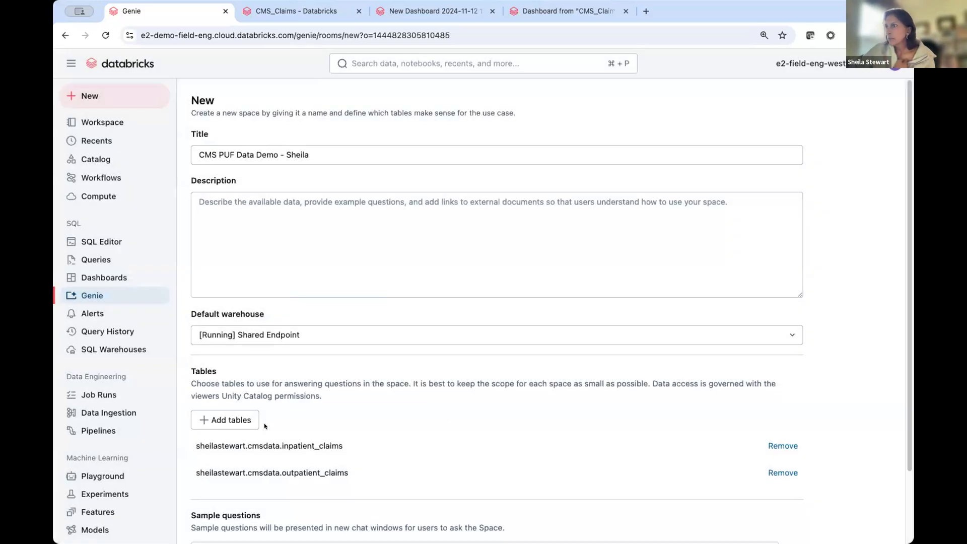
Check the completed form, save the new Genie space, and have Genie explain the data set.
scroll(412, 478, down, 2)
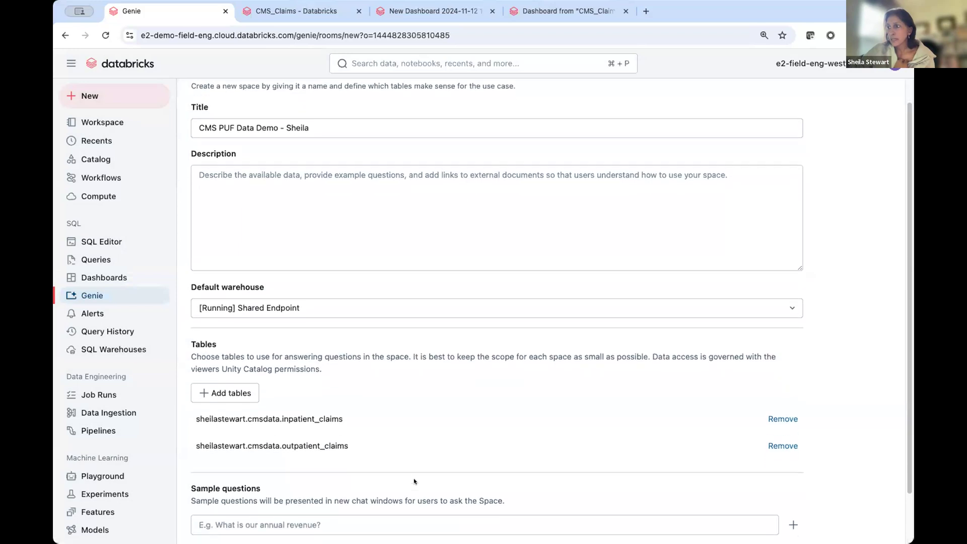
scroll(414, 481, down, 1)
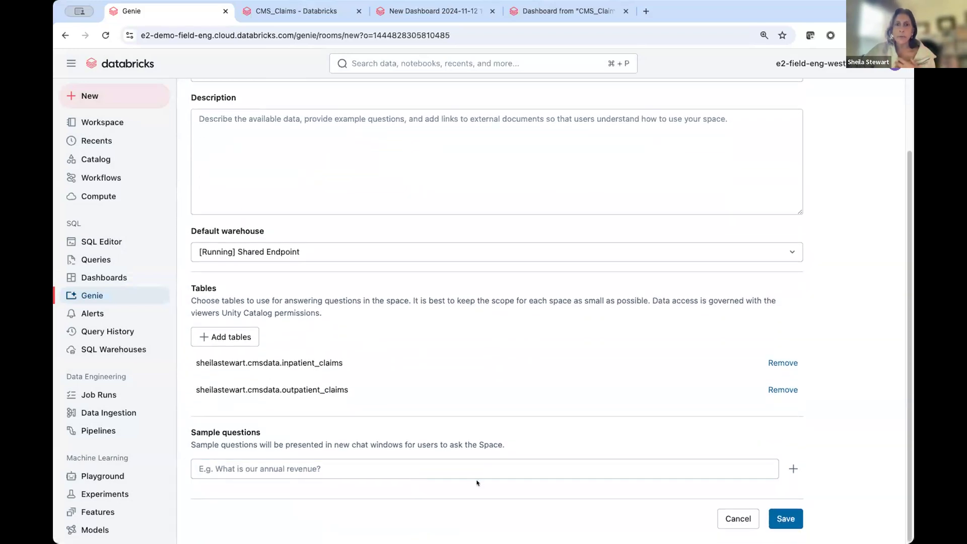
scroll(475, 479, up, 1)
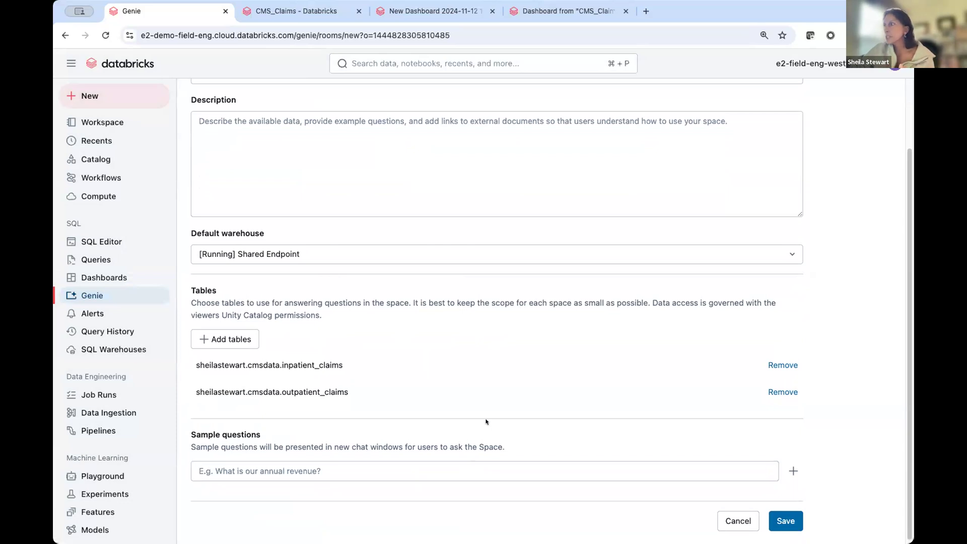
scroll(486, 421, up, 3)
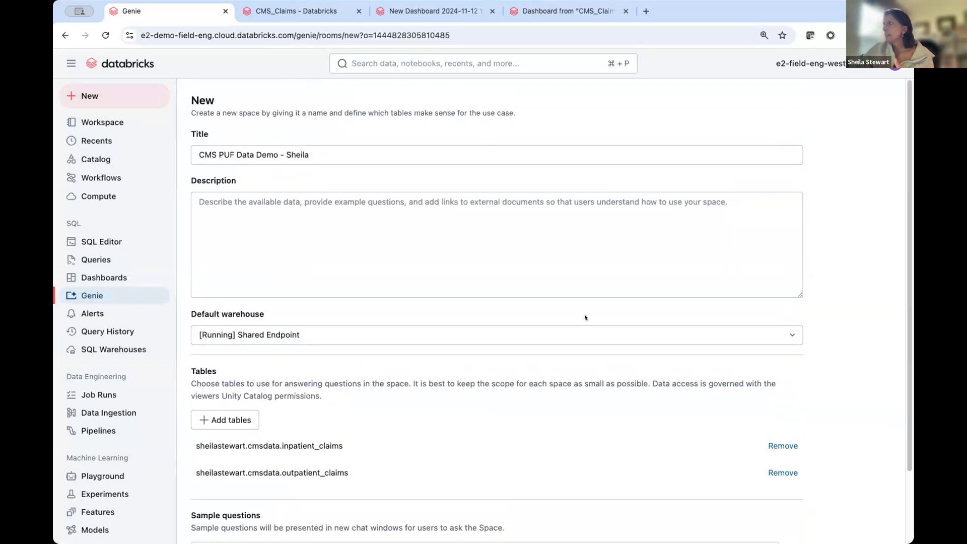
scroll(586, 316, down, 3)
click(784, 519)
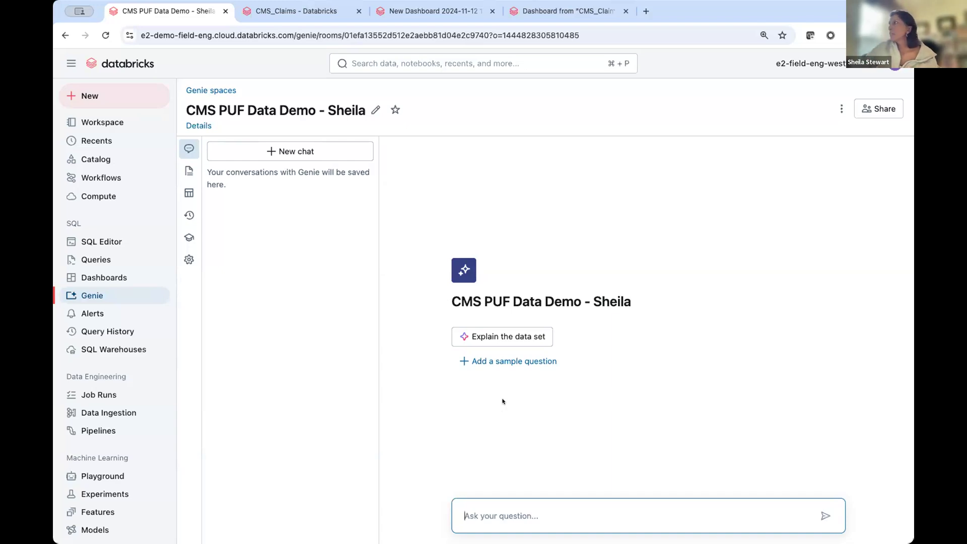
click(502, 334)
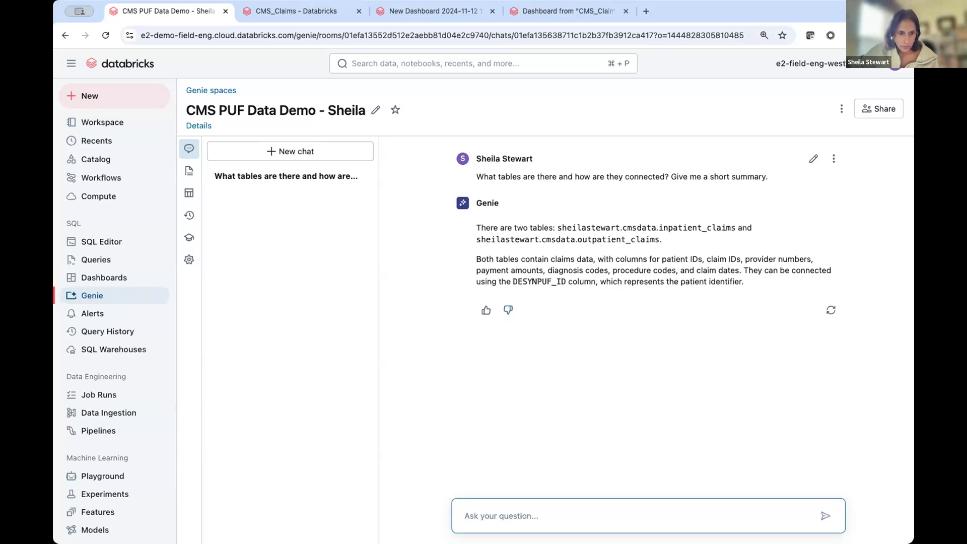
Ask Genie "how many patients had an outpatient and an inpatient claim within 5 days of each other".
key(super+Tab)
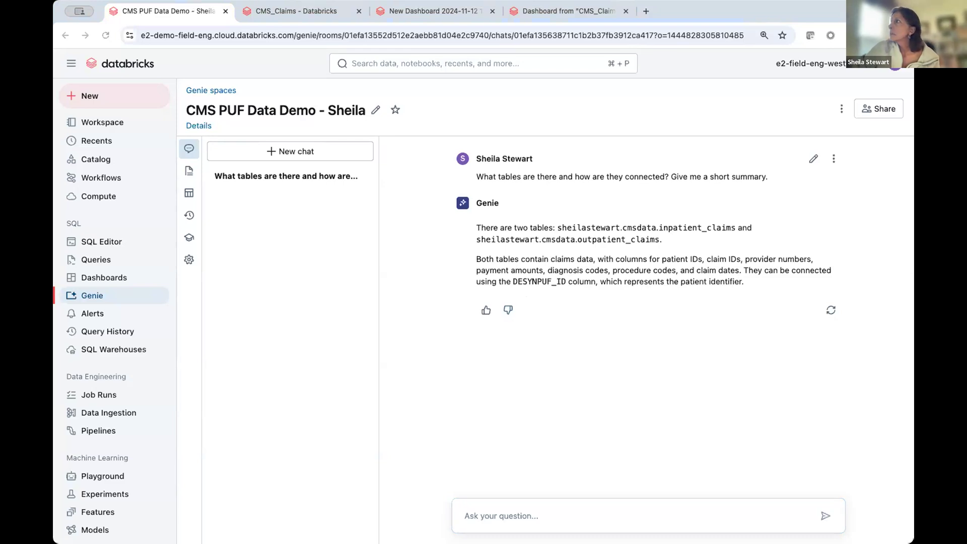
click(669, 12)
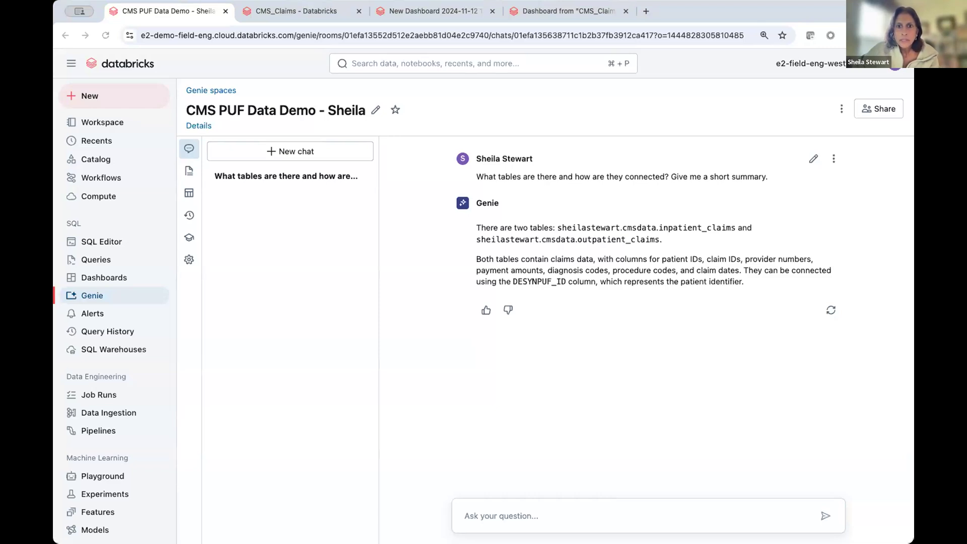
click(523, 510)
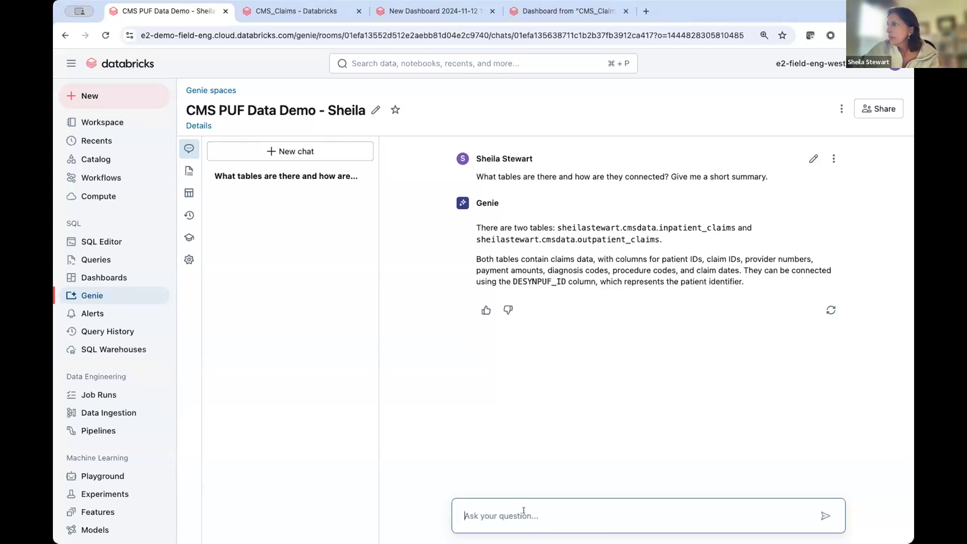
text(how many patients had an outpatient and an inpatient claim within 5 days of each other)
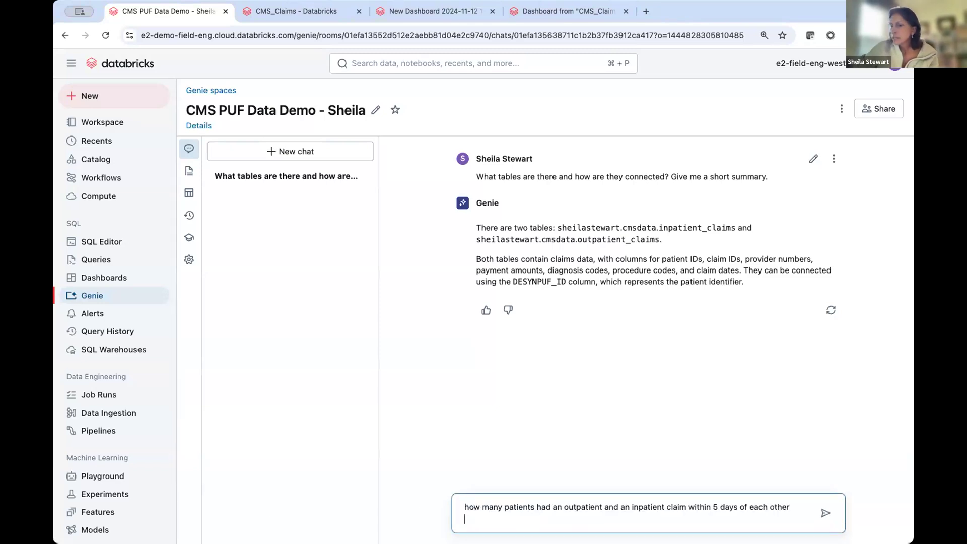
key(BackSpace)
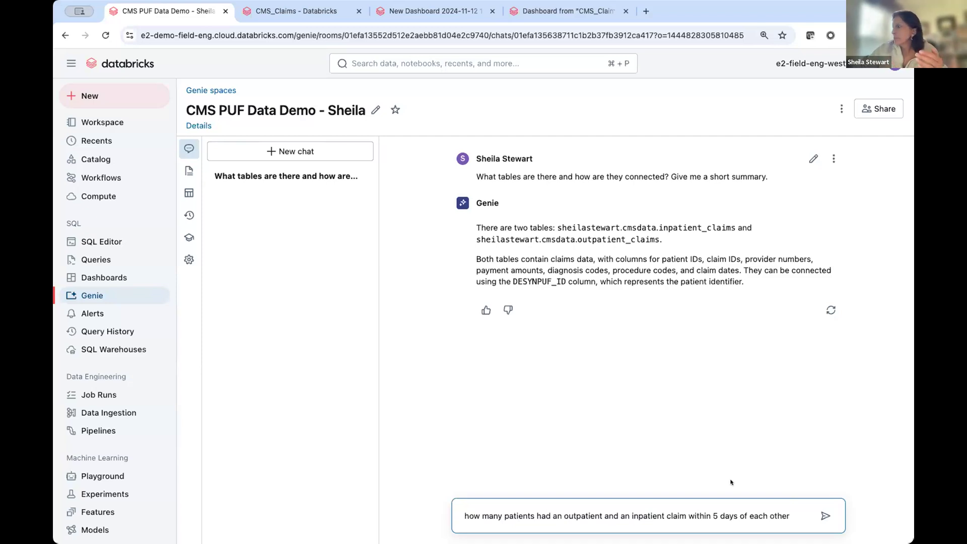
click(824, 515)
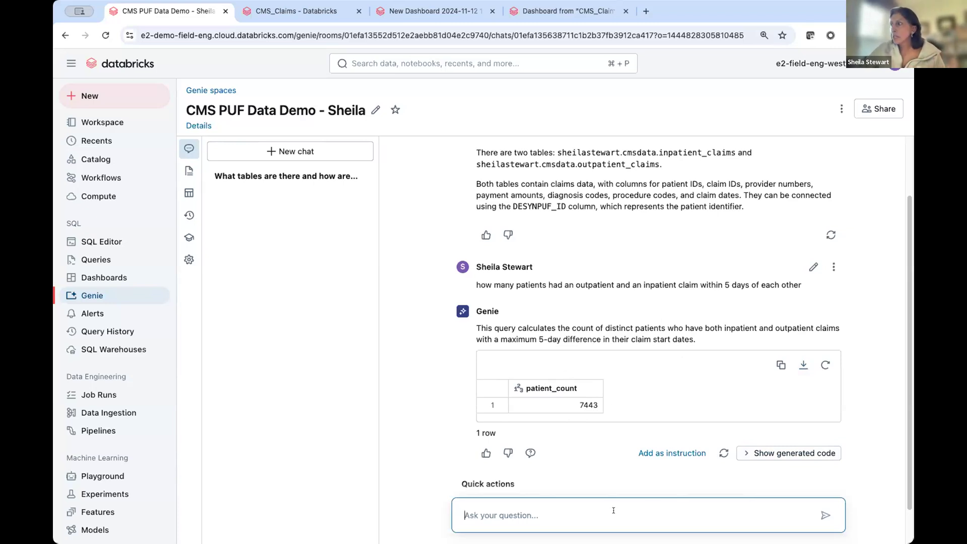
Send Genie the follow-up request "show me by provider" to break the patient count down by provider.
text(show me )
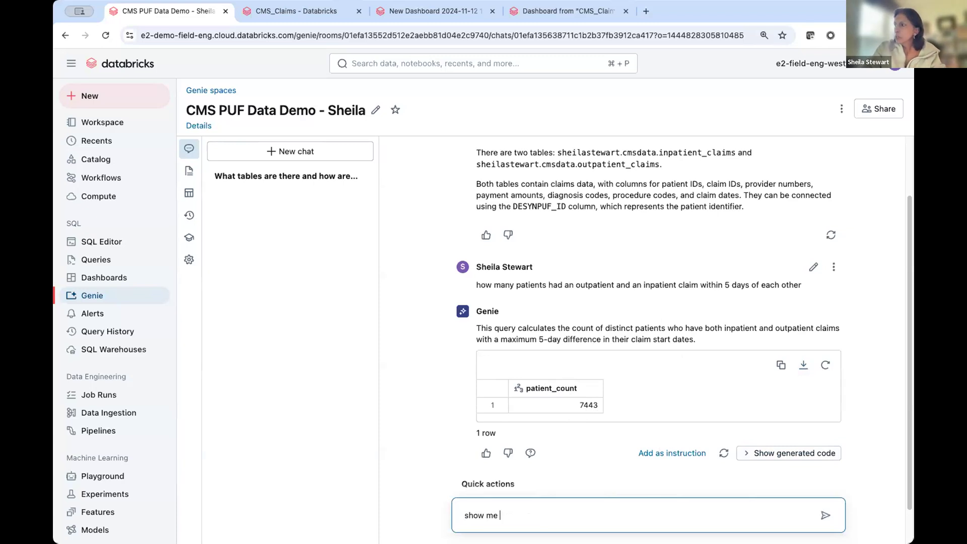
text(by provider)
key(Return)
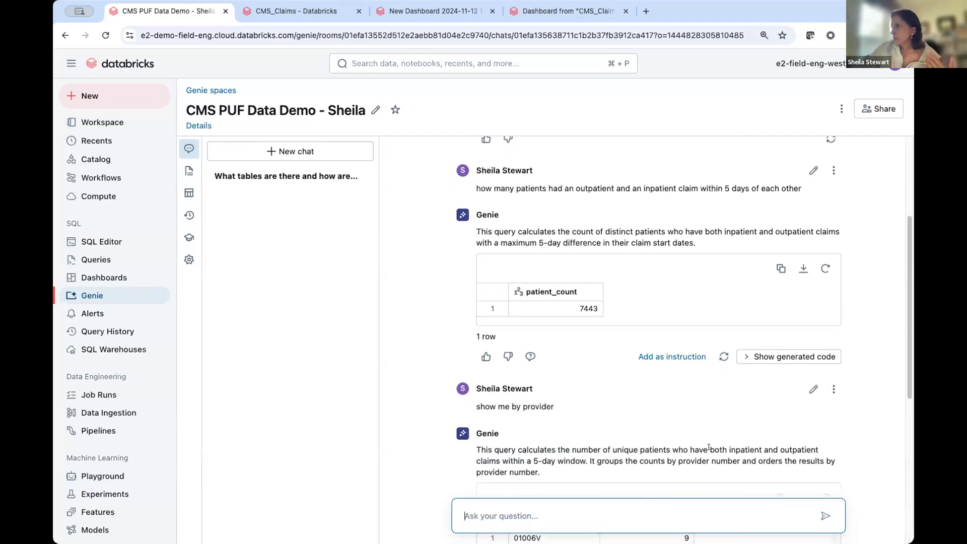
Examine the per-provider result table and its generated SQL code, and collapse the code again.
scroll(708, 449, up, 2)
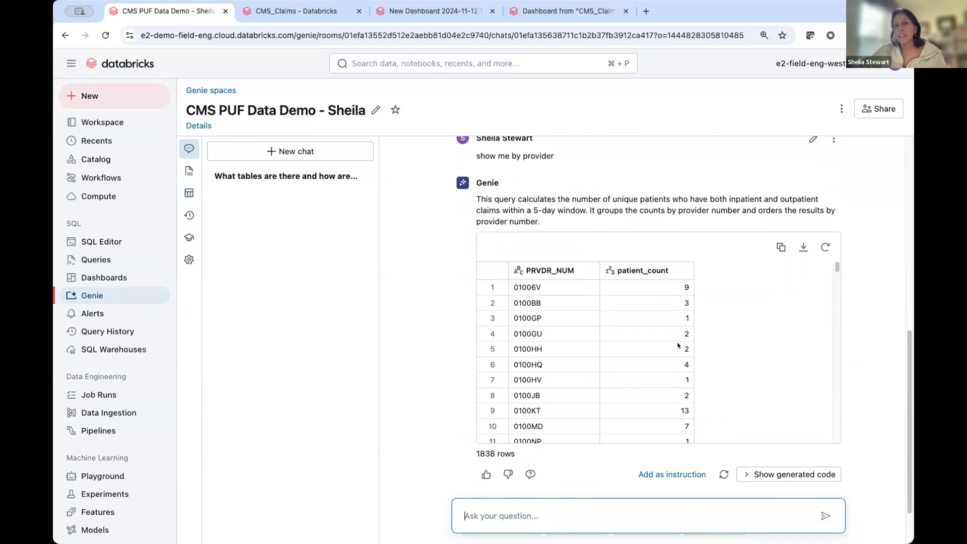
click(787, 473)
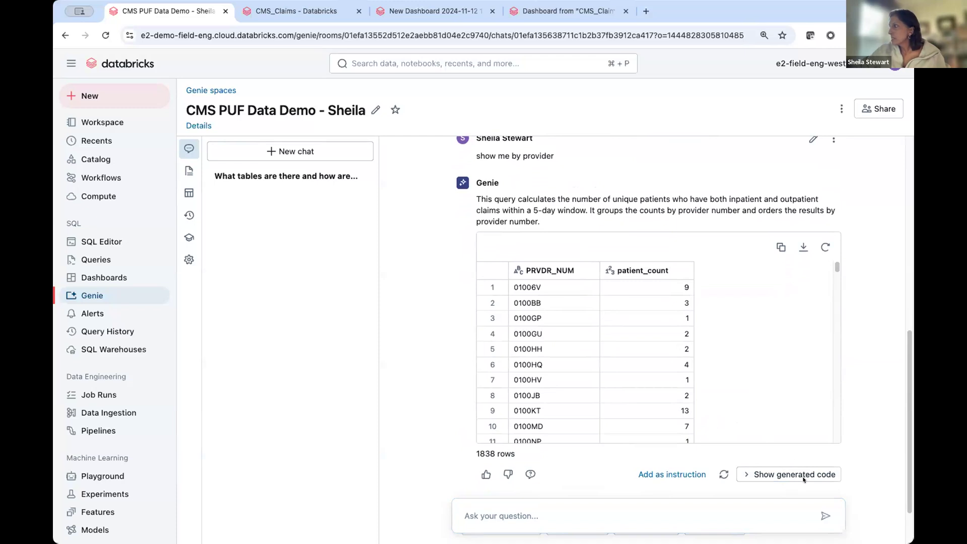
click(778, 473)
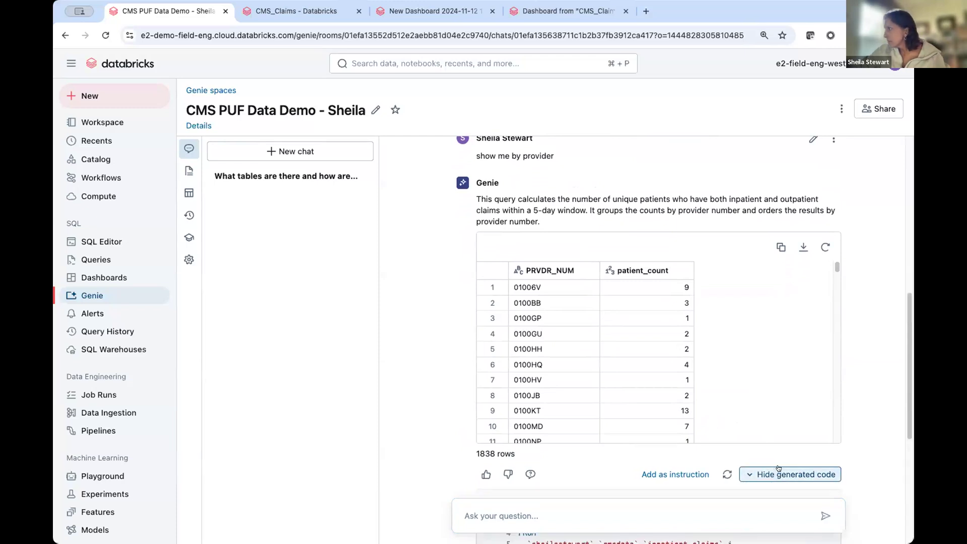
scroll(748, 433, down, 5)
scroll(748, 433, up, 5)
scroll(849, 452, down, 4)
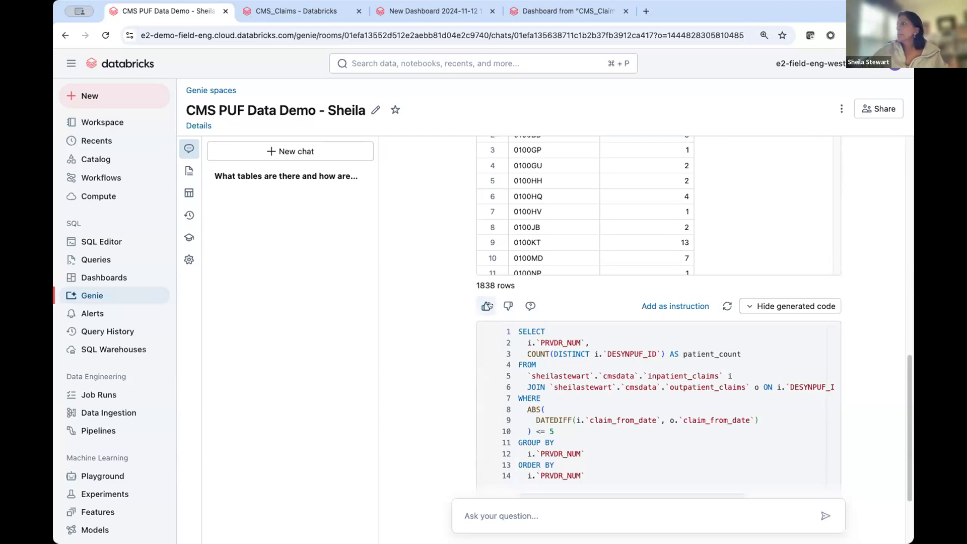
click(745, 305)
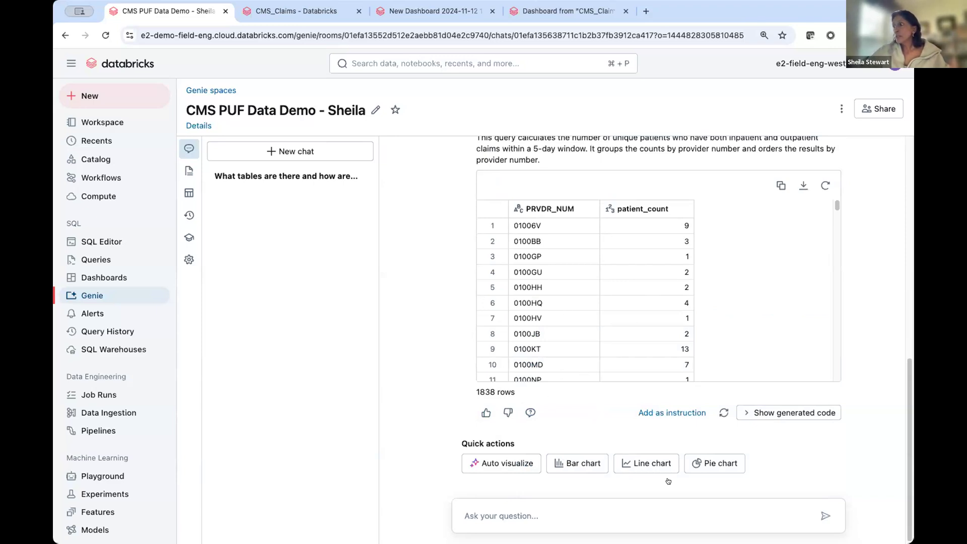
Send Genie the follow-up "order by patient count" and look over the reordered provider table.
click(642, 514)
text(o)
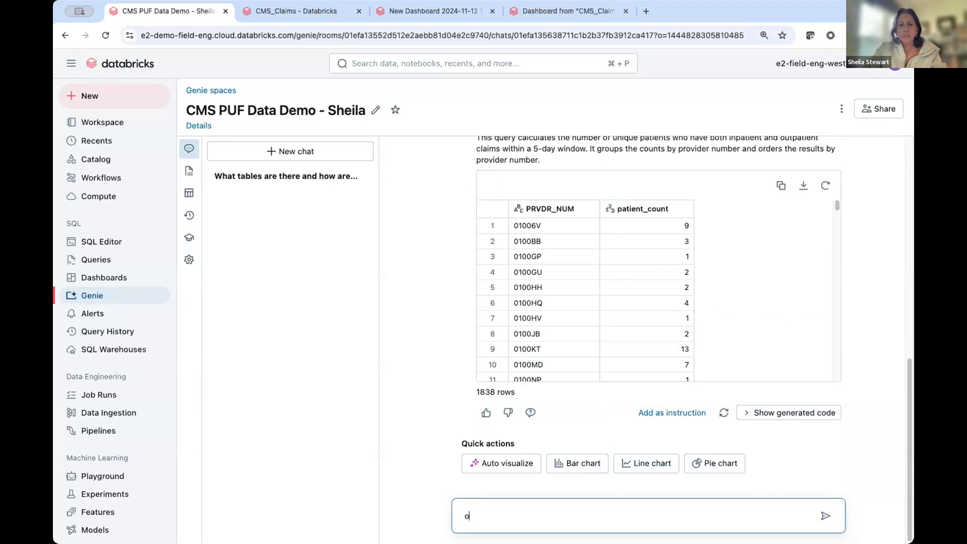
text(rder by patient count)
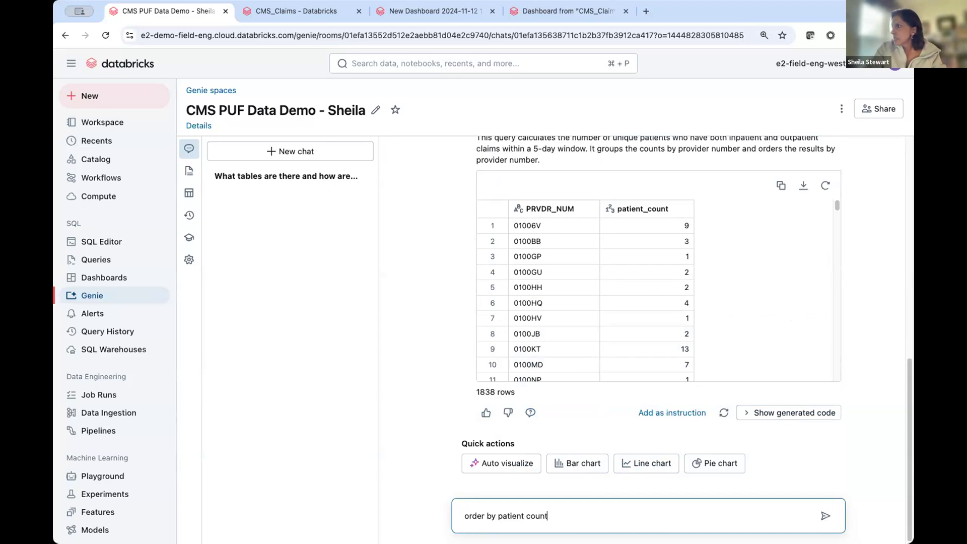
key(Return)
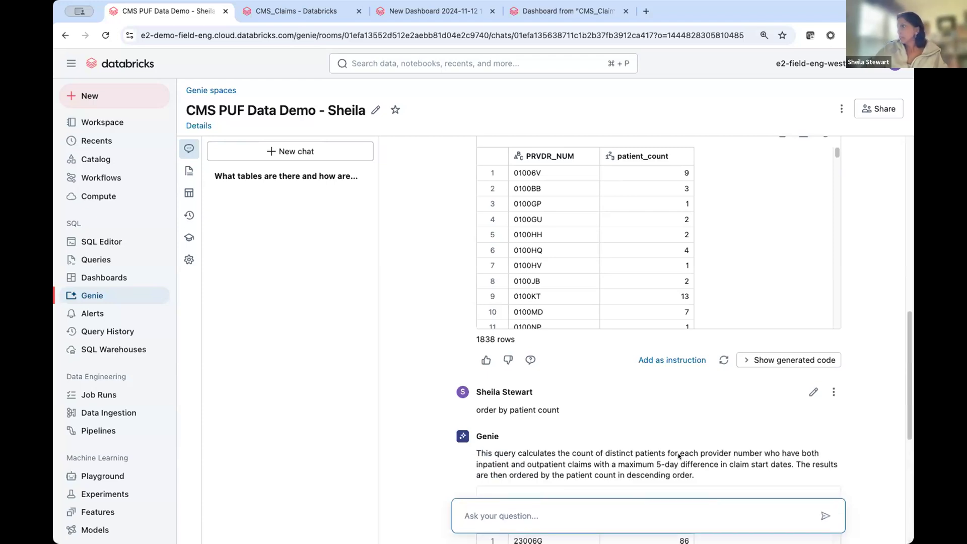
click(523, 256)
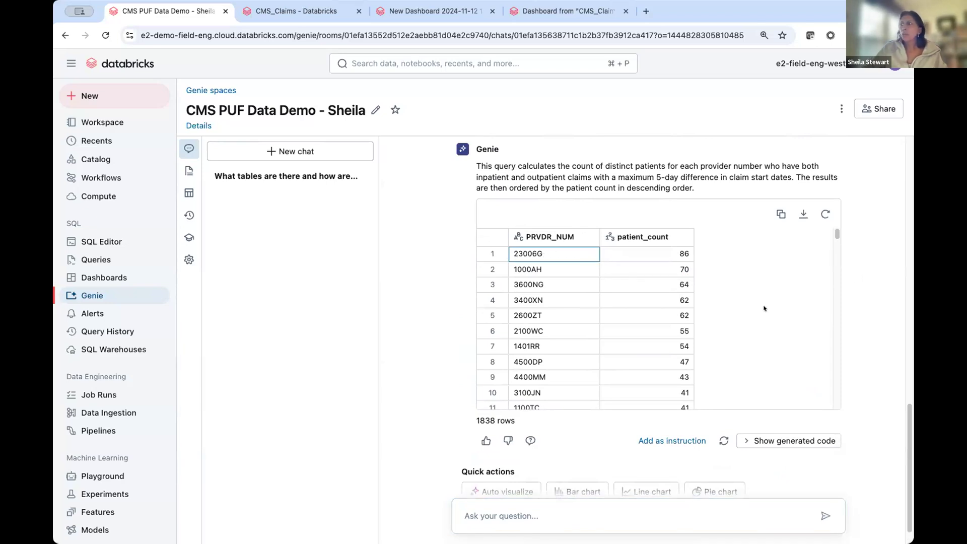
scroll(747, 375, down, 2)
scroll(748, 373, up, 2)
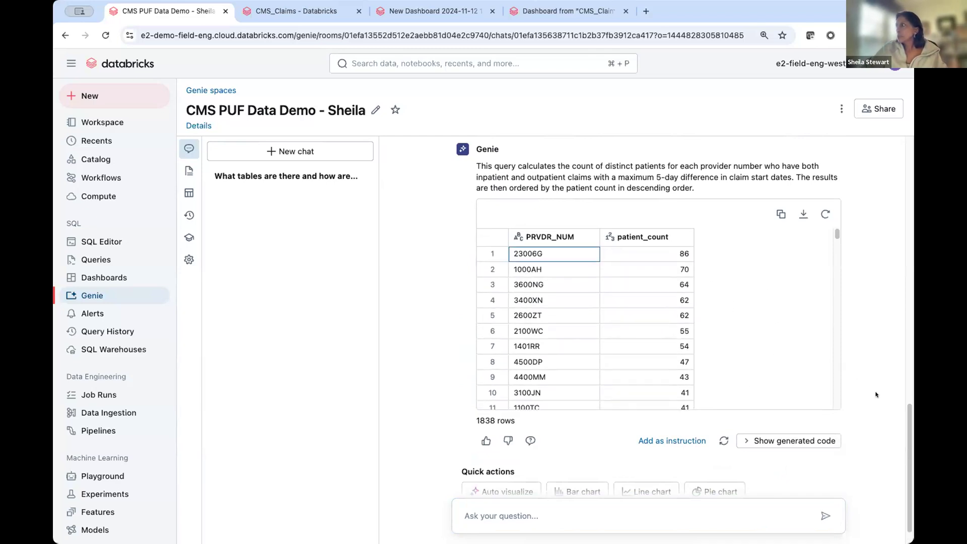
scroll(877, 394, down, 1)
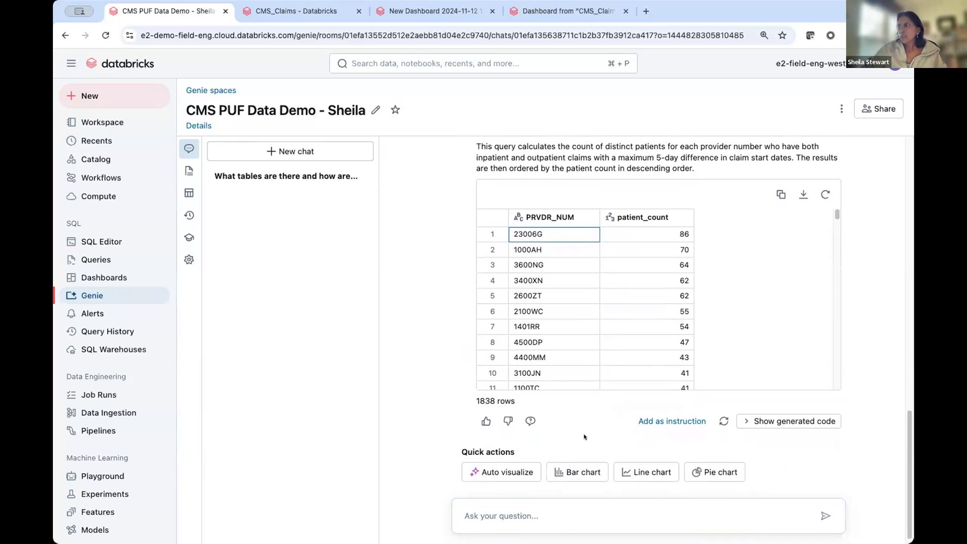
Visualize the ordered patient counts per provider as a bar chart and bring the whole chart into view.
click(569, 472)
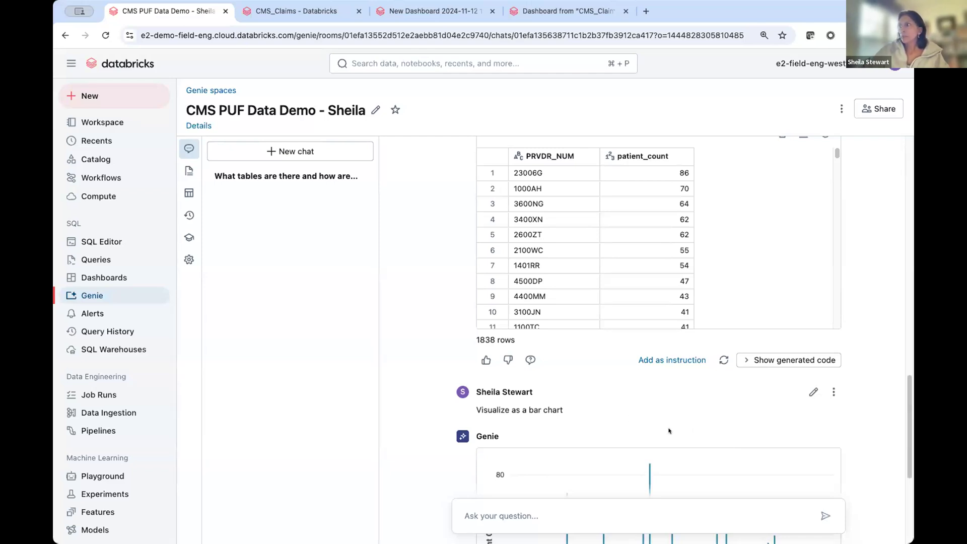
scroll(669, 430, down, 2)
scroll(669, 430, down, 5)
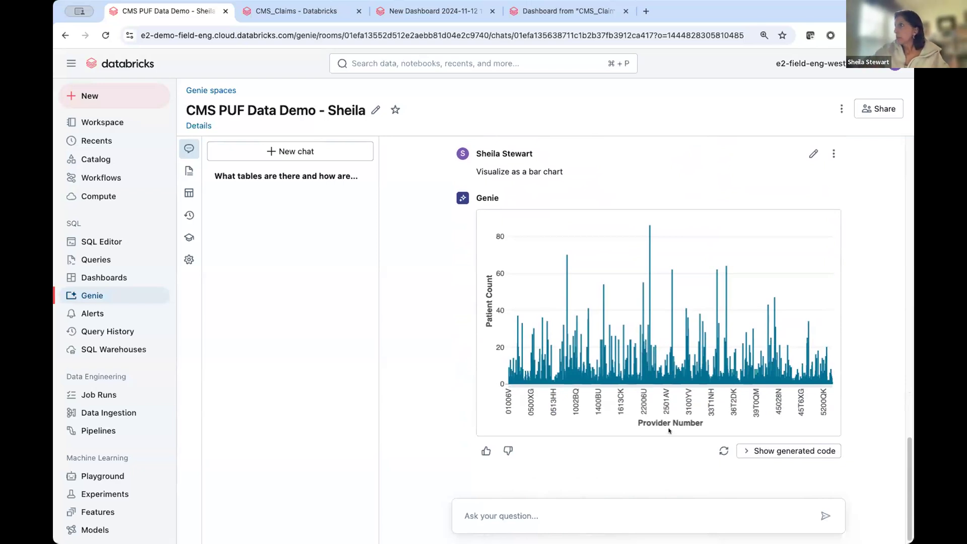
Compare the patient-count bar chart with the ordered and unordered per-provider tables earlier in the Genie chat.
scroll(624, 211, up, 6)
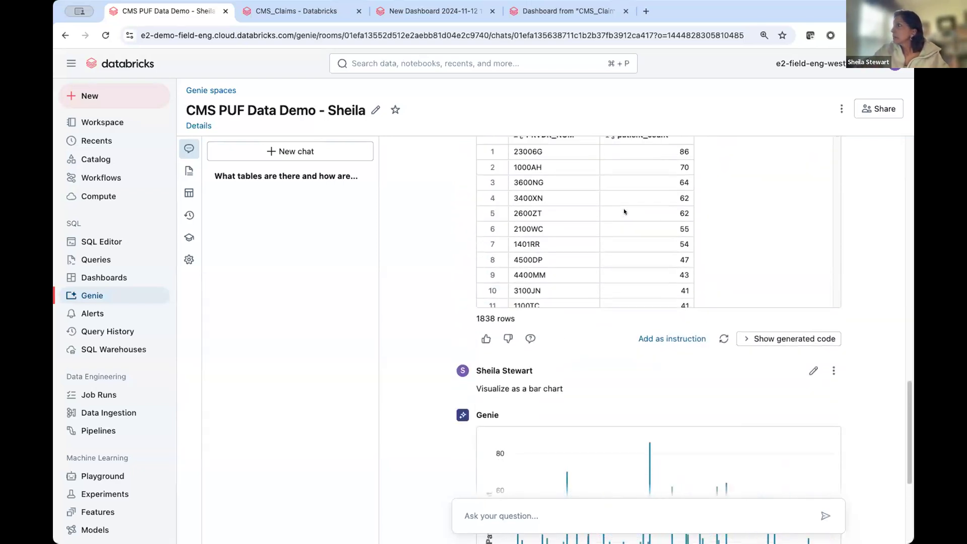
scroll(625, 211, down, 6)
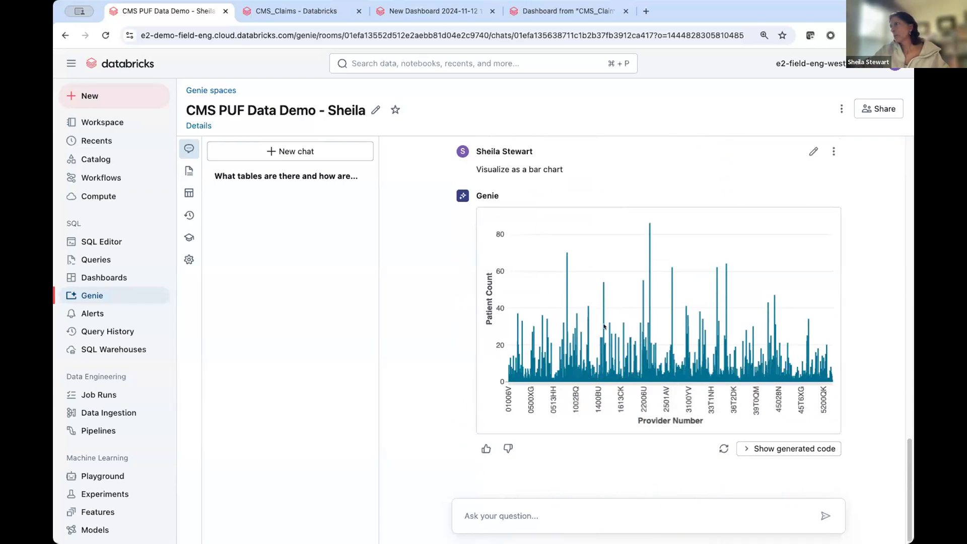
scroll(866, 340, up, 1)
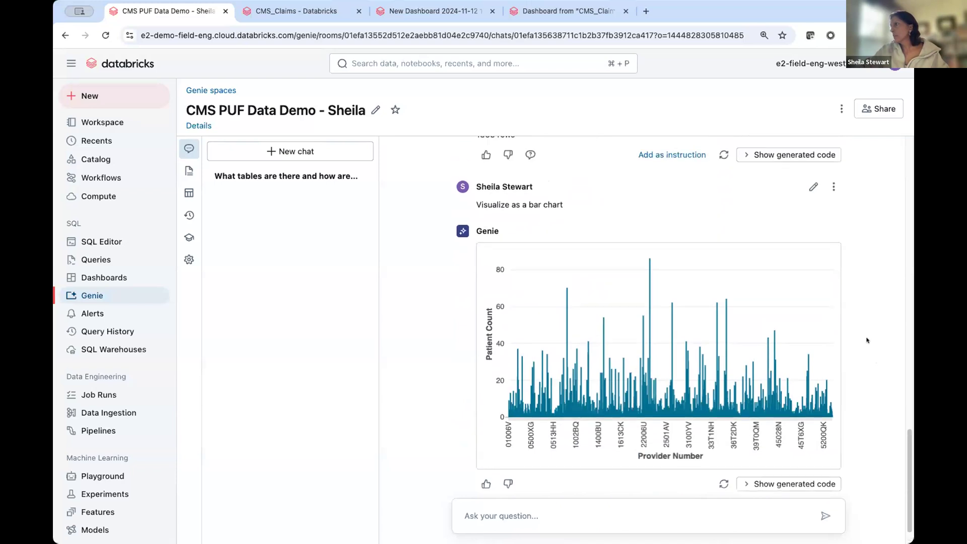
scroll(866, 340, up, 1)
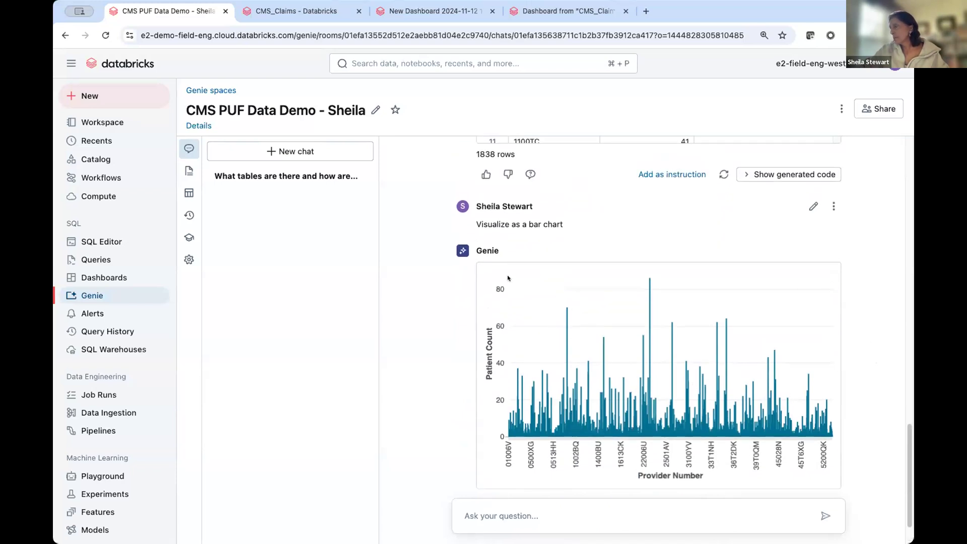
scroll(693, 212, up, 5)
scroll(694, 214, up, 12)
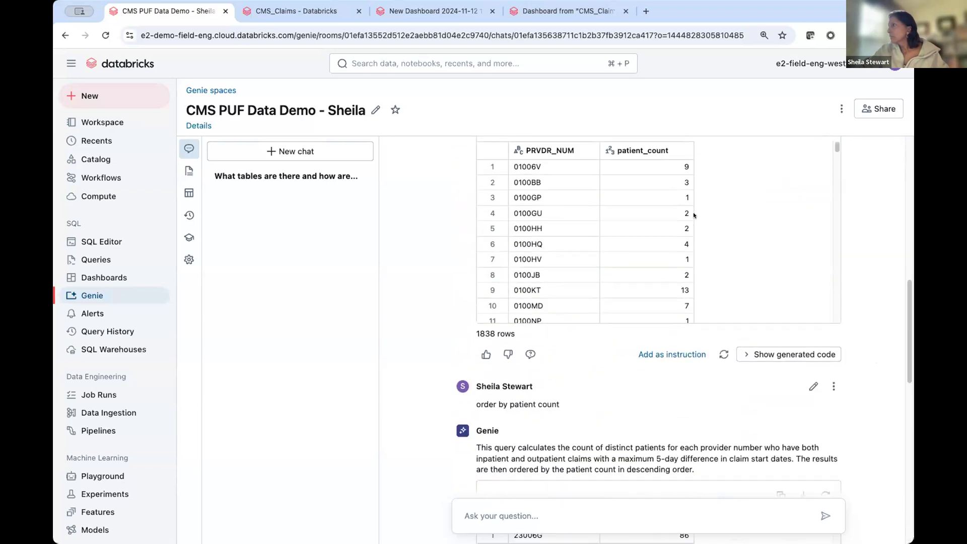
scroll(694, 215, down, 6)
scroll(701, 399, down, 8)
scroll(700, 399, down, 3)
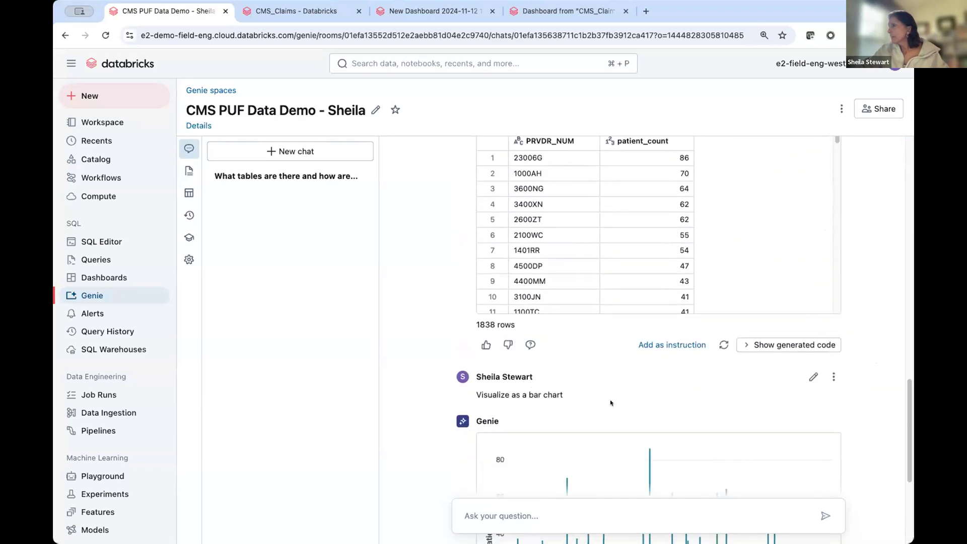
scroll(611, 403, down, 6)
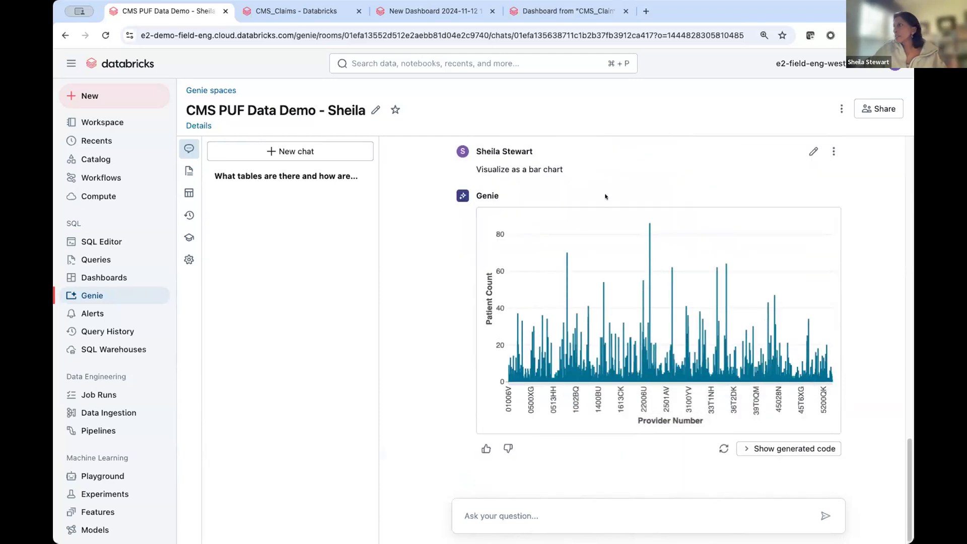
Send Genie the follow-up "visualize it as a pie chart" and look over the resulting provider chart.
click(543, 515)
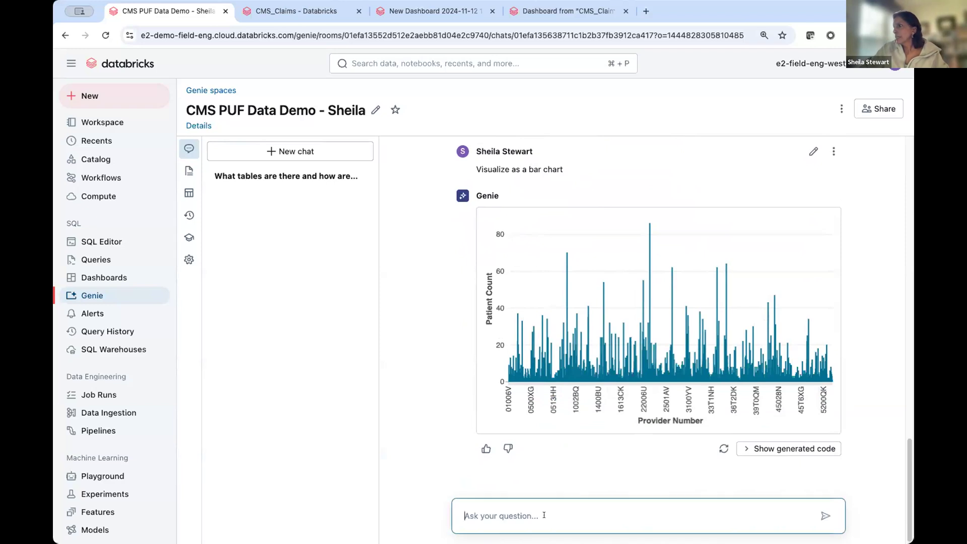
text(visulati)
key(BackSpace)
key(BackSpace)
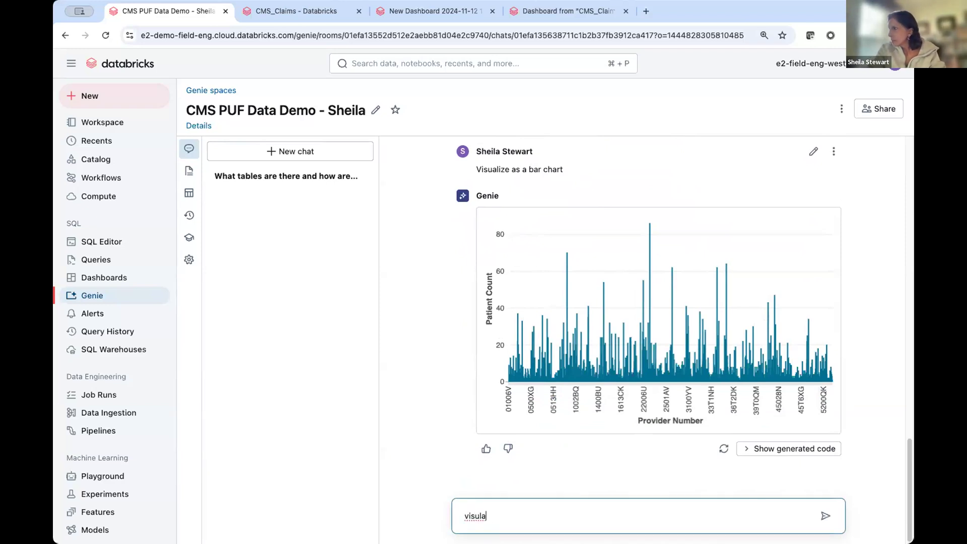
key(BackSpace)
key(BackSpace)
text(alize it as a pie chart)
key(Return)
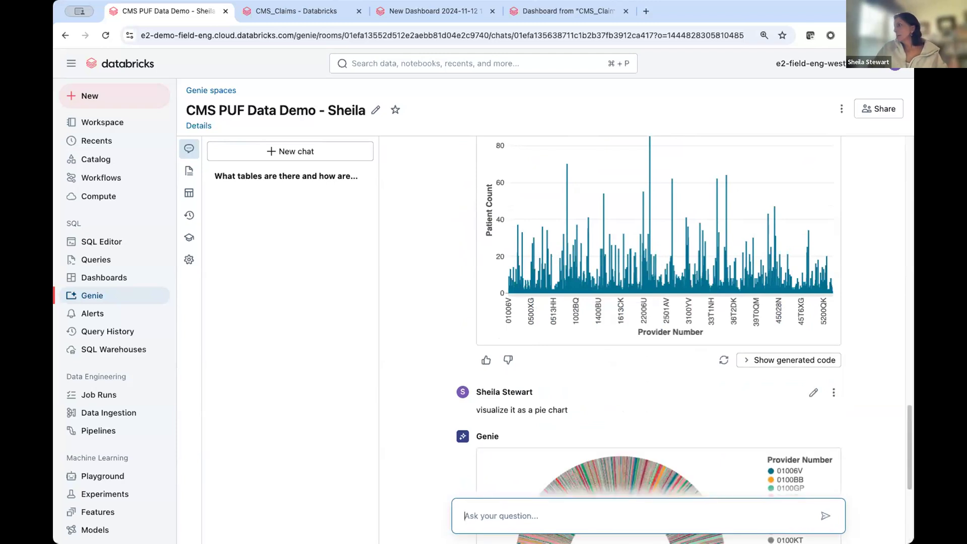
scroll(648, 353, down, 5)
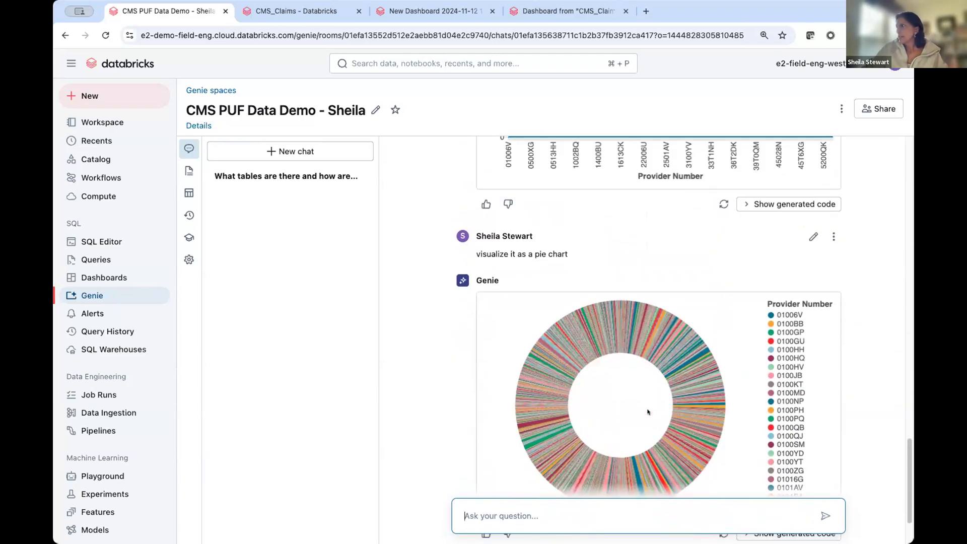
scroll(648, 412, down, 1)
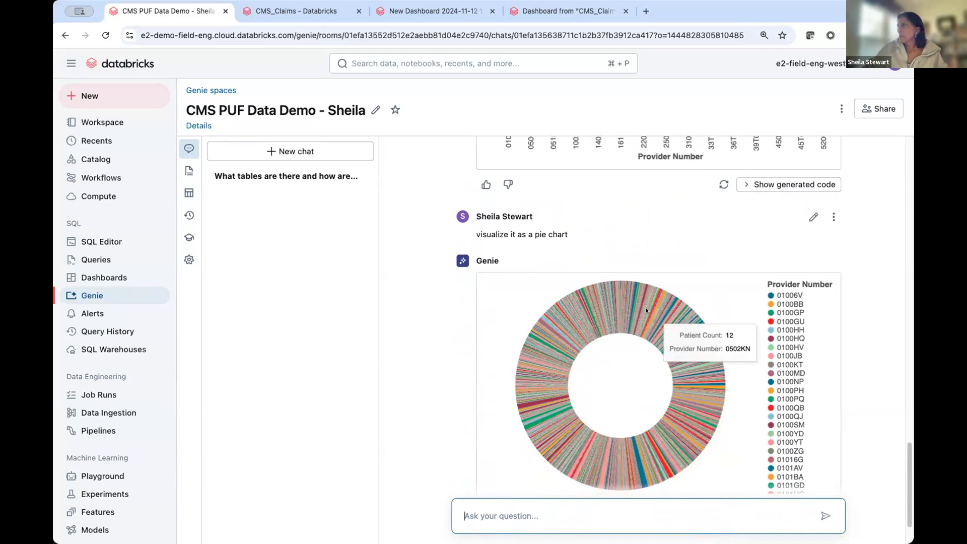
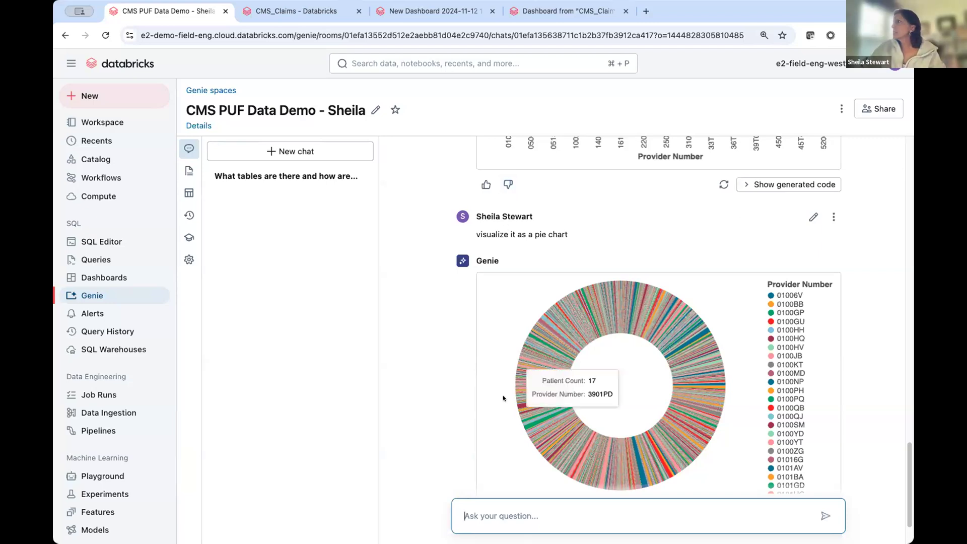
Open the published "Dashboard from CMS_Claims" and ask the Assistant "can we embed a dashboard in a word document", reading its full answer.
click(101, 277)
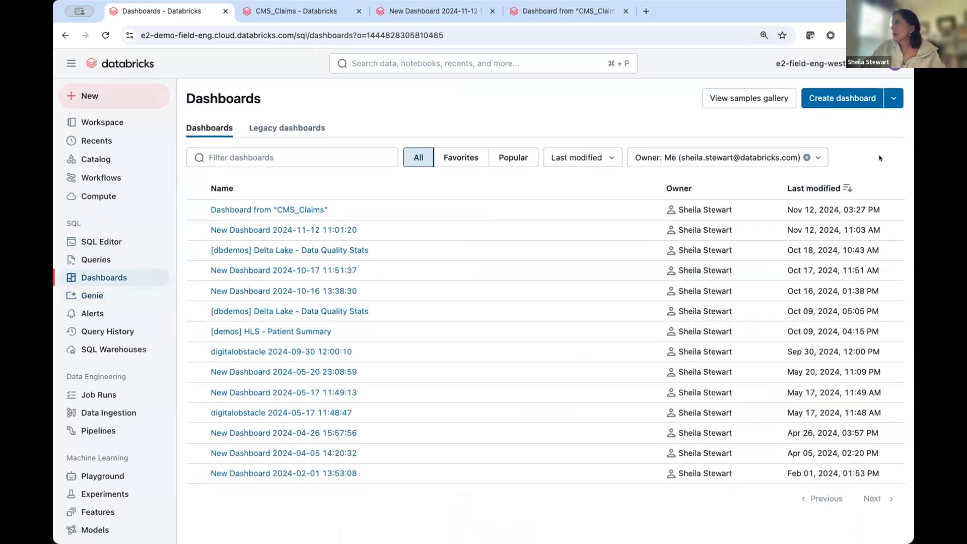
click(297, 207)
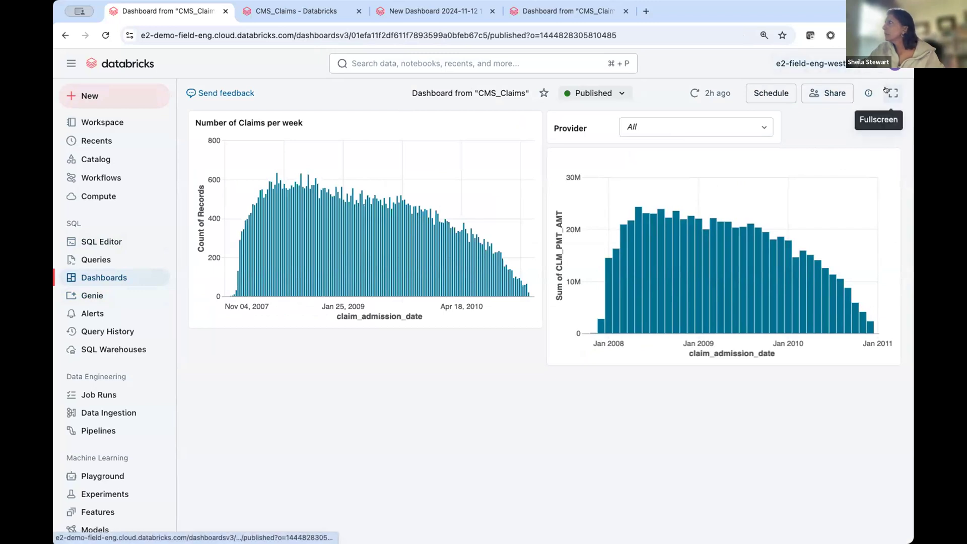
click(873, 67)
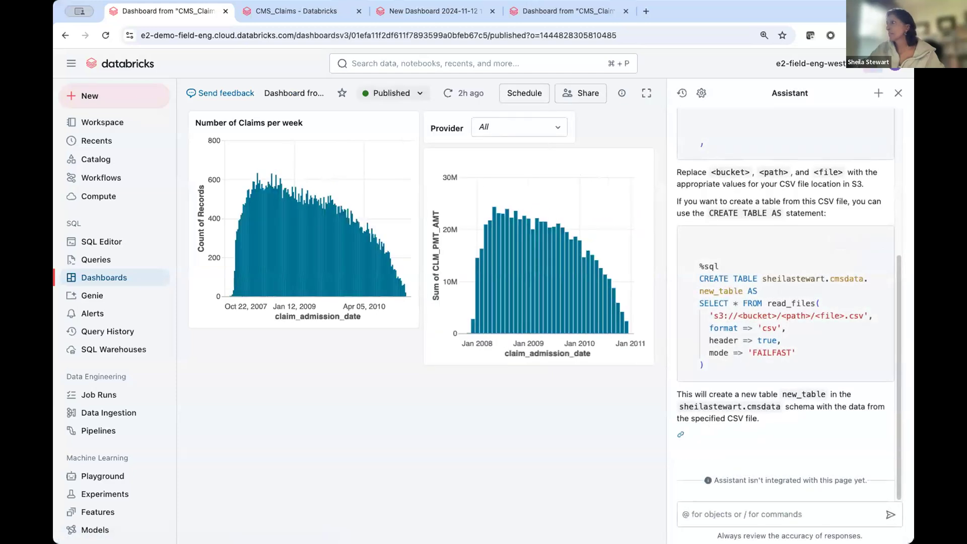
text(can)
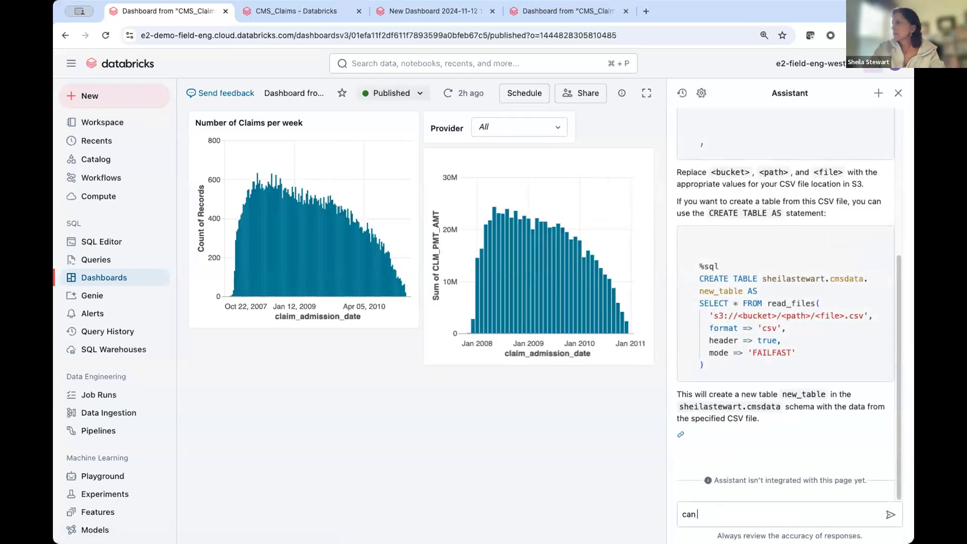
text( we)
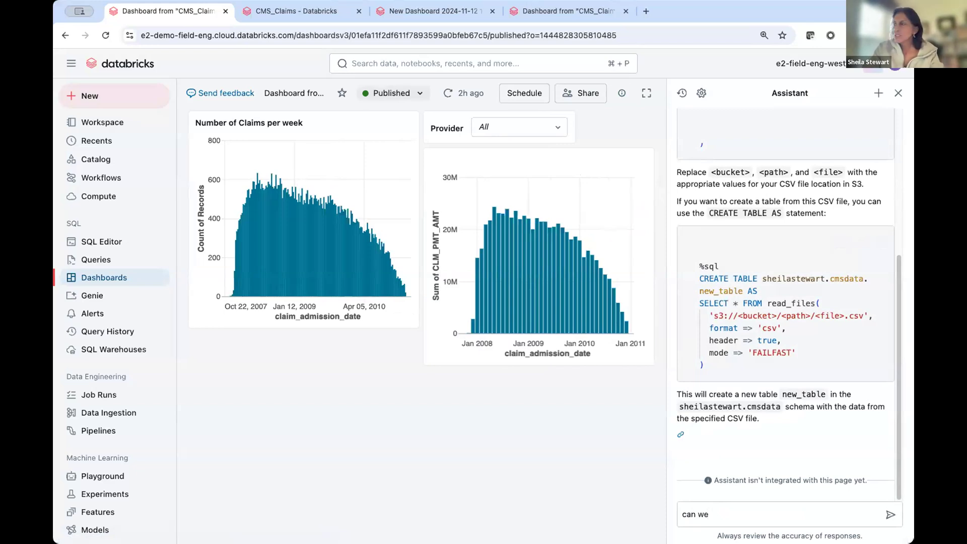
text( embed a dashboard in a word document)
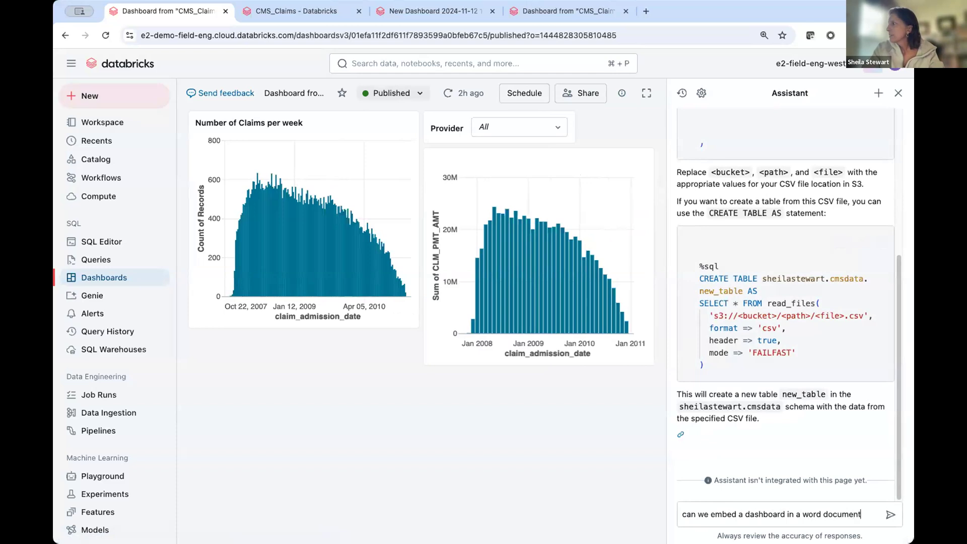
key(Return)
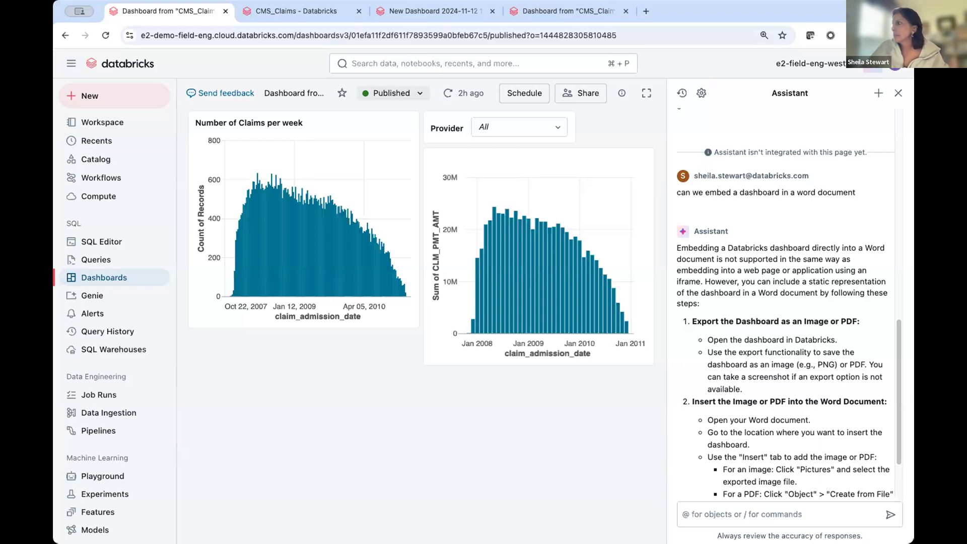
scroll(822, 412, down, 3)
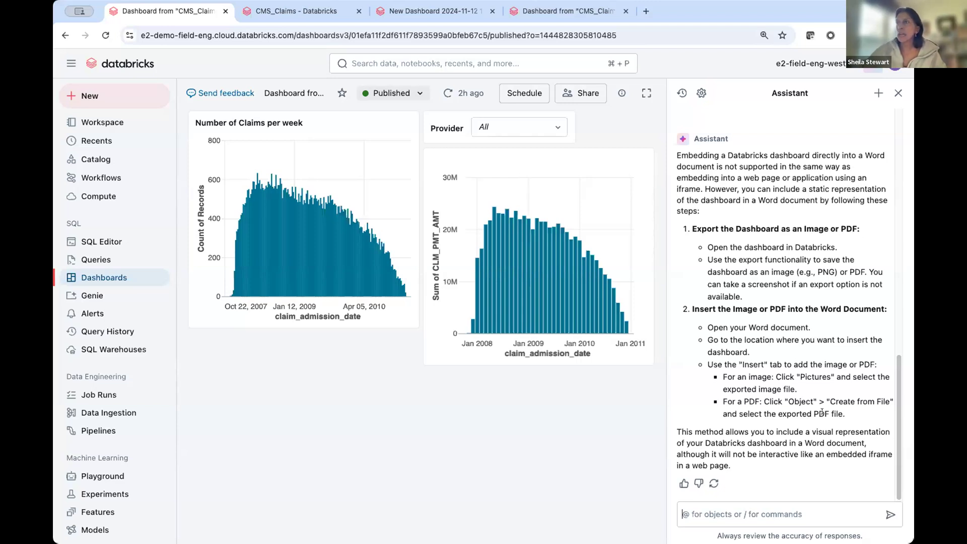
Return to the CMS PUF Data Demo Genie space and close the Assistant.
click(79, 296)
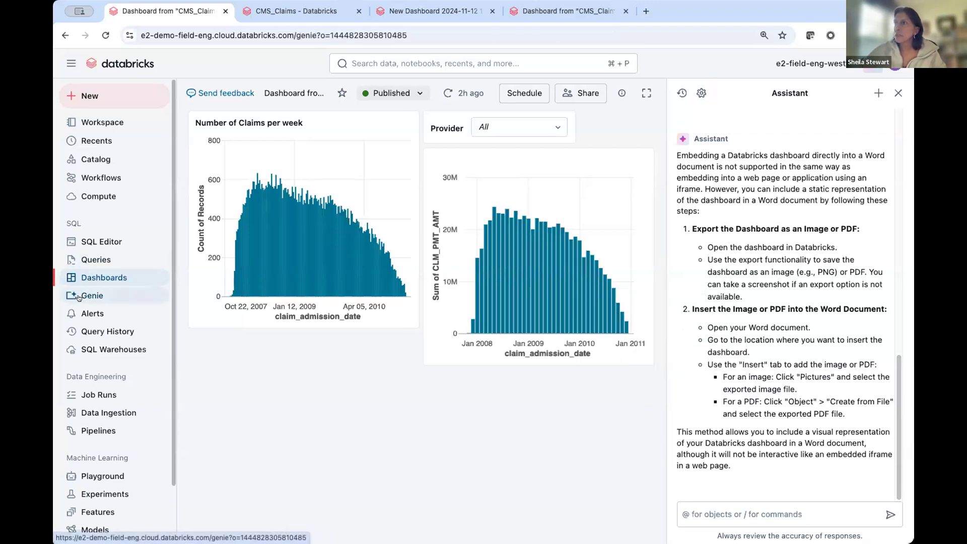
click(238, 186)
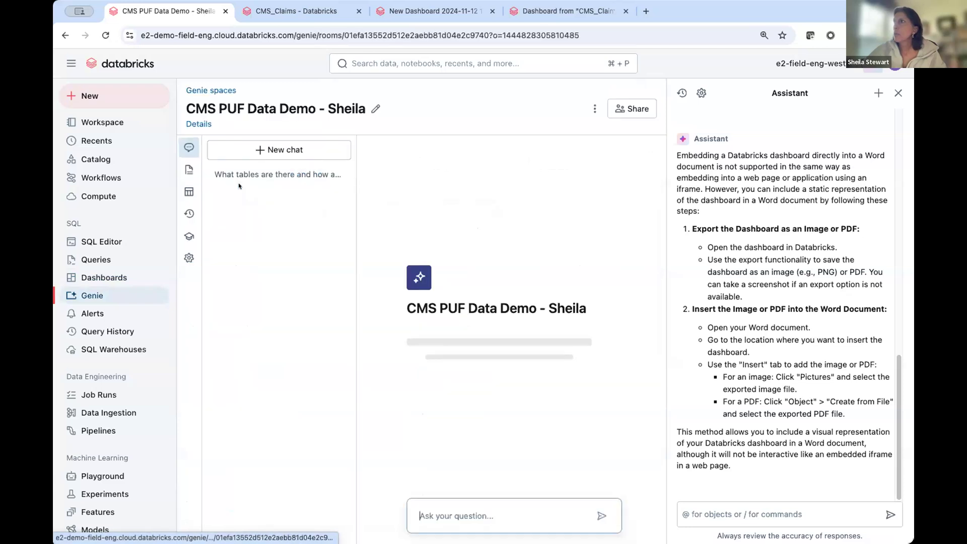
click(897, 93)
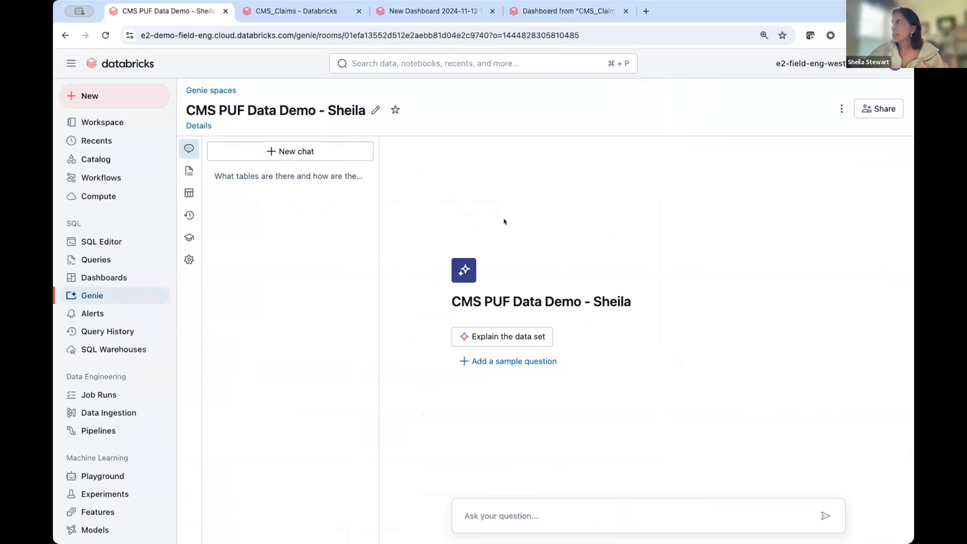
In the CMS_Claims notebook's empty cell, generate SQL with AI for "how many patients had an outpatient and an inpatient claim within 5 days of each other".
click(106, 121)
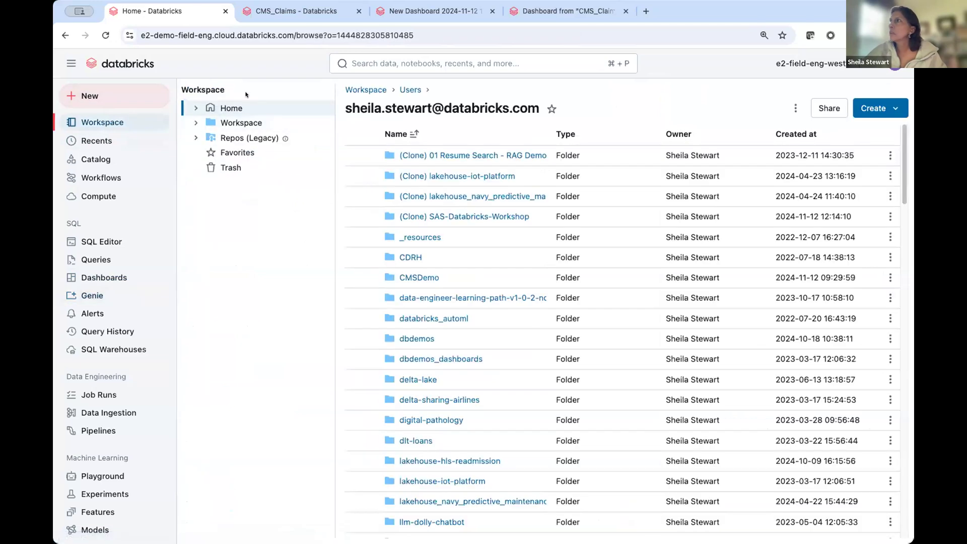
click(306, 11)
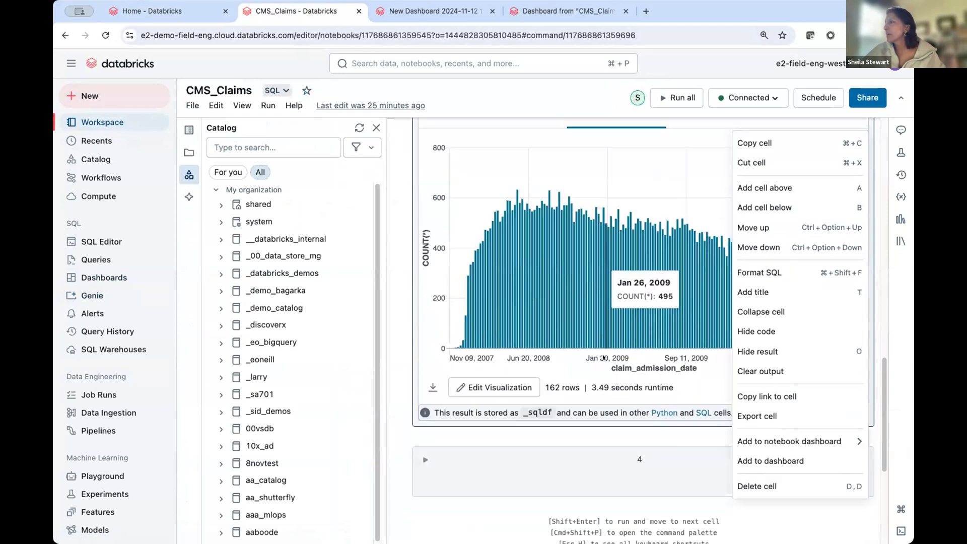
scroll(602, 358, down, 5)
click(434, 224)
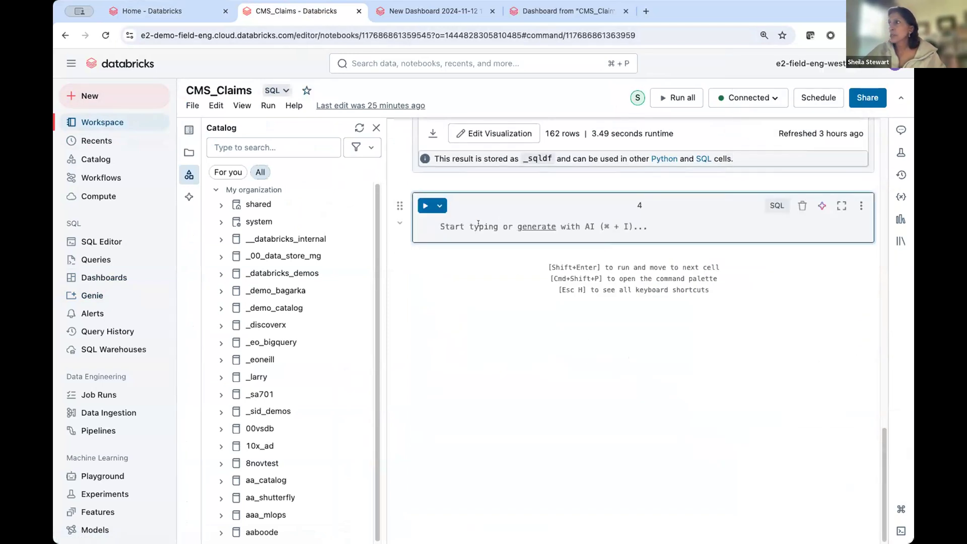
click(536, 226)
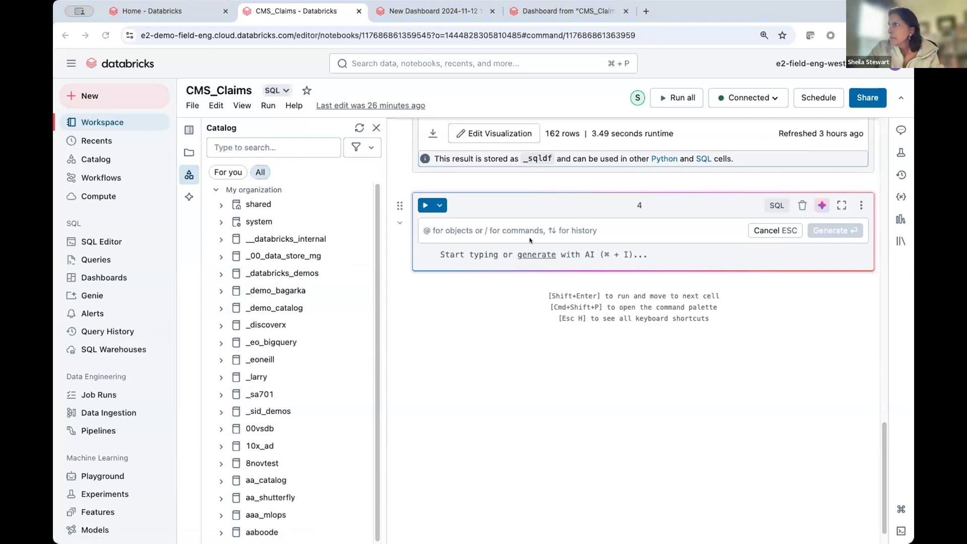
text(how many patients had an outpatient and an inpatient claim within 5 days of each other)
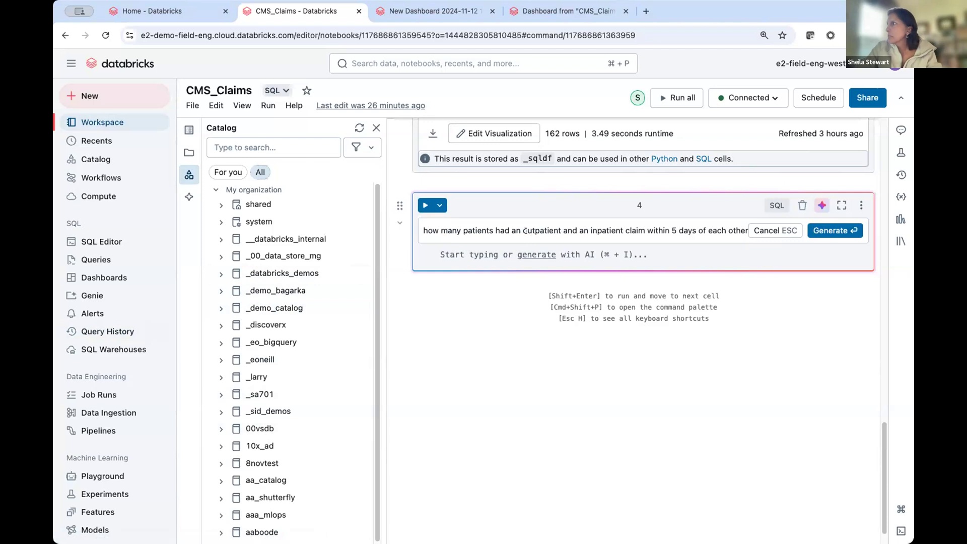
key(Return)
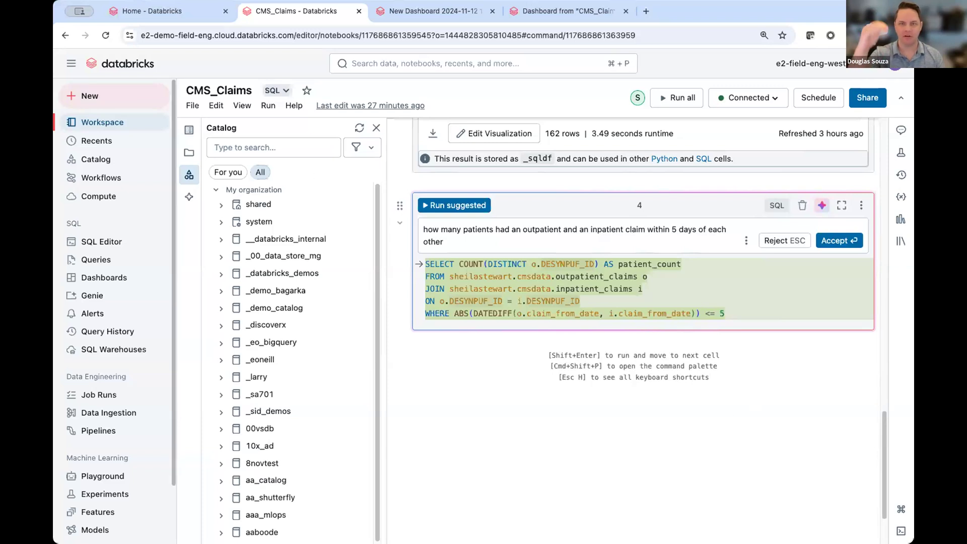
Find the personal catalog by its owner's name in the catalog explorer and open the inpatient_claims table in its cmsdata schema.
click(96, 159)
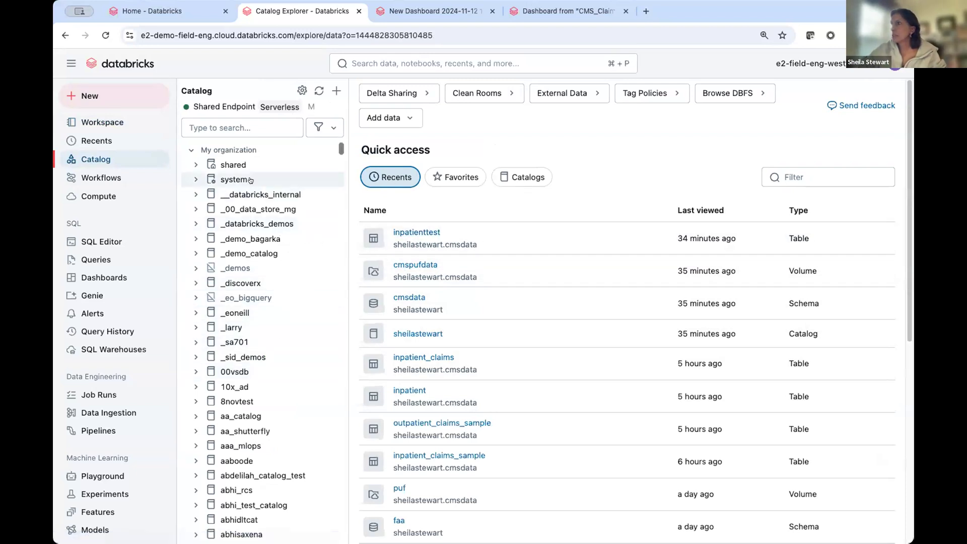
click(243, 128)
text(sheila)
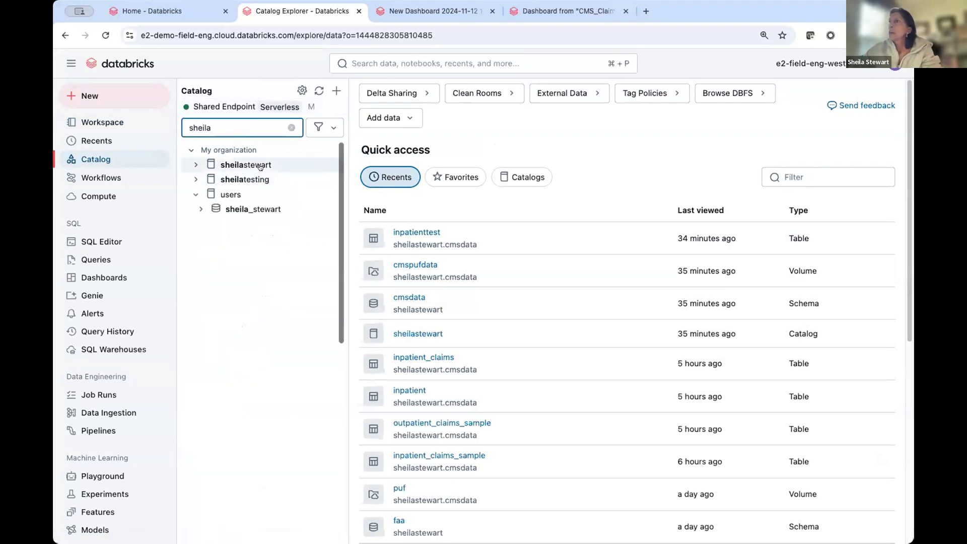
click(245, 165)
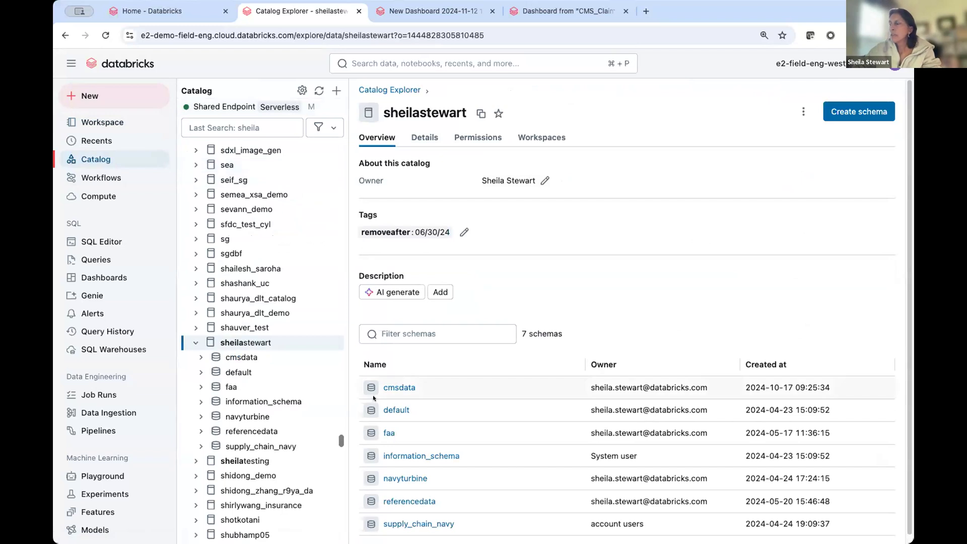
click(396, 386)
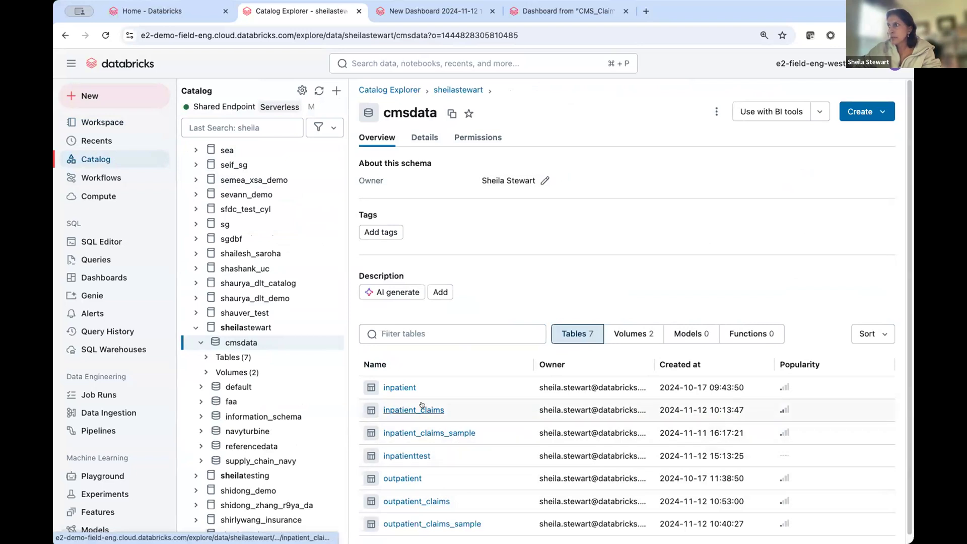
click(436, 409)
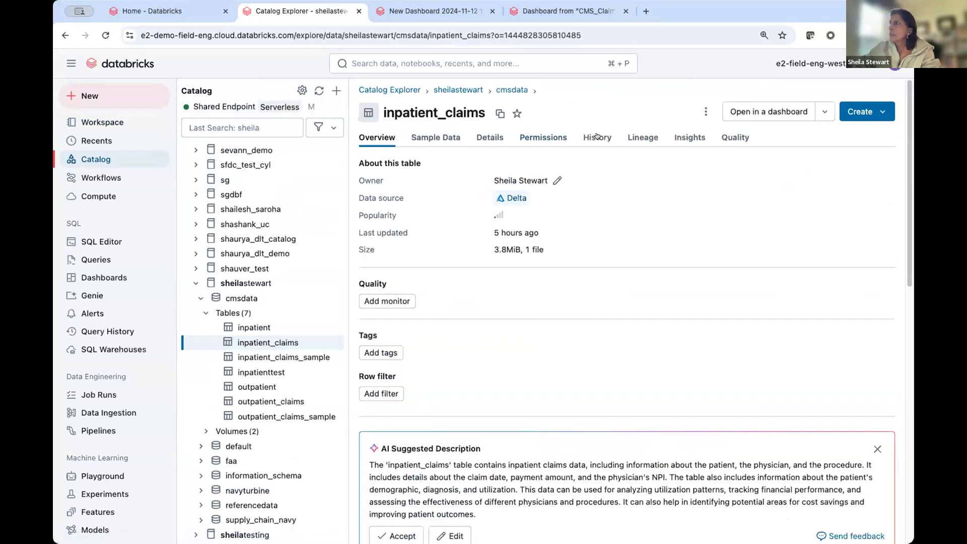
Open the lineage graph of inpatient_claims, expand the upstream source of inpatient_claims_sample and show all columns of that sample table.
click(642, 137)
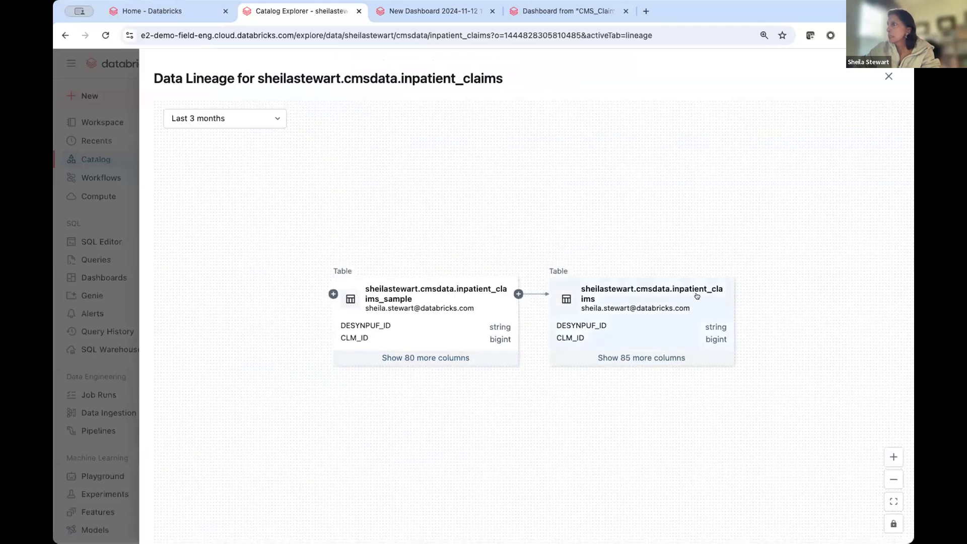
click(333, 293)
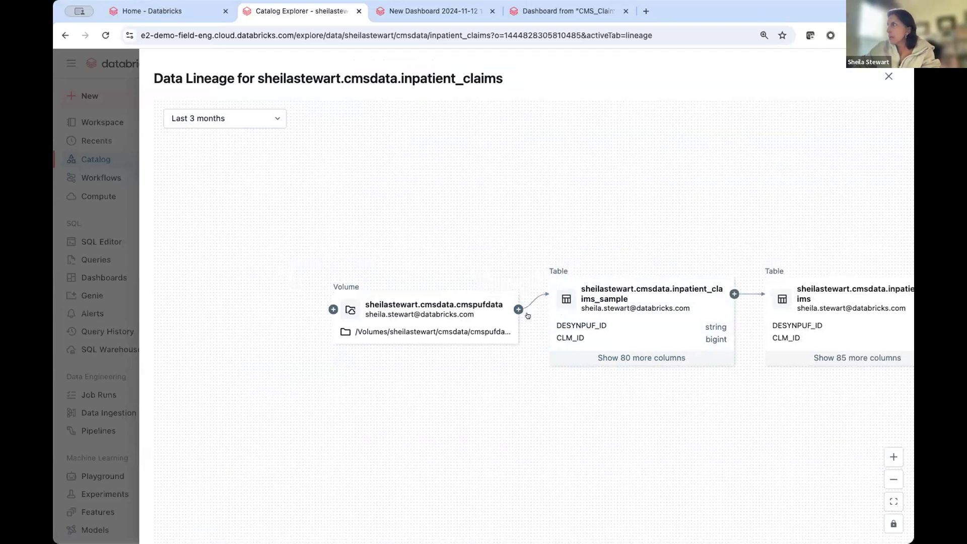
click(644, 358)
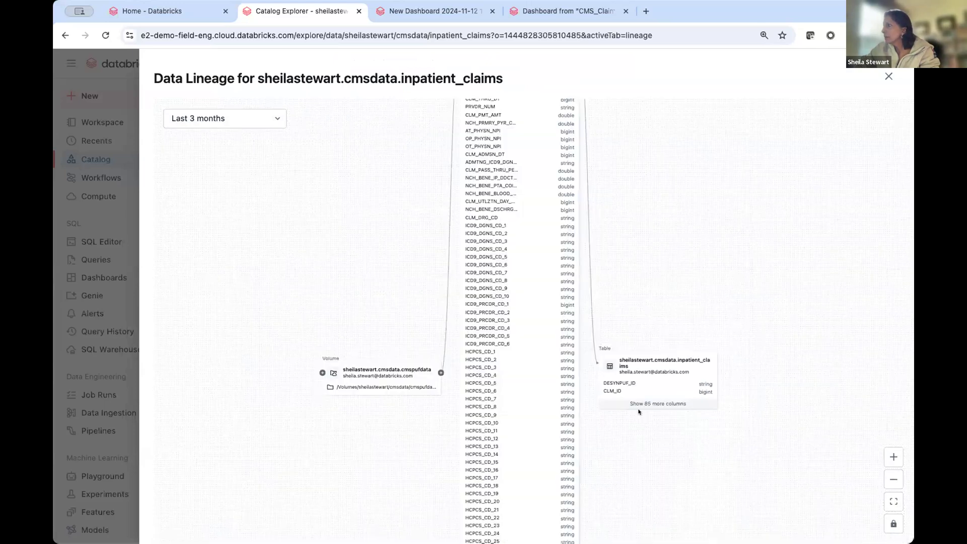
Show all columns of inpatient_claims in the lineage graph and trace the column lineage of HCPCS_CD_8.
scroll(609, 449, up, 3)
click(639, 486)
click(602, 315)
click(607, 436)
click(598, 495)
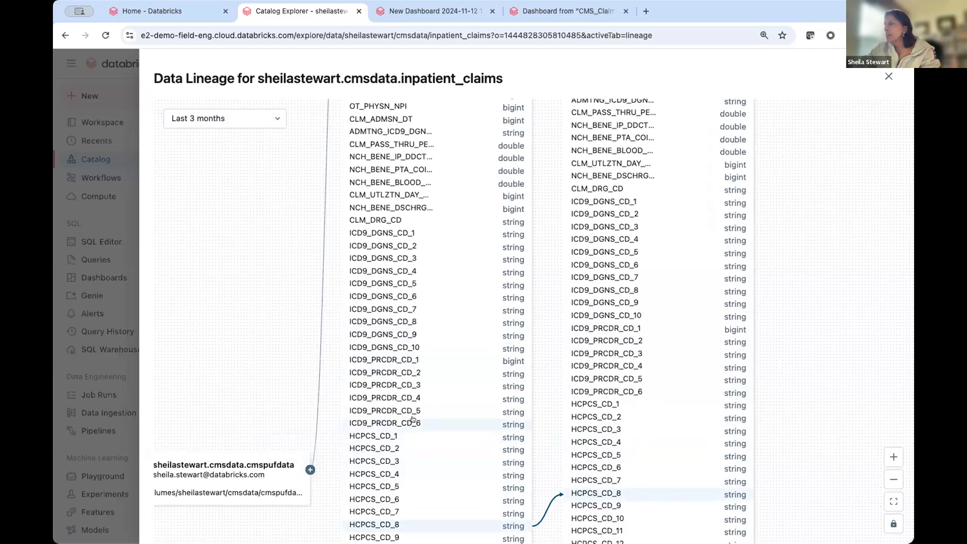
Expand the downstream connections of the cmspufdata volume and examine the tables derived from it.
click(309, 471)
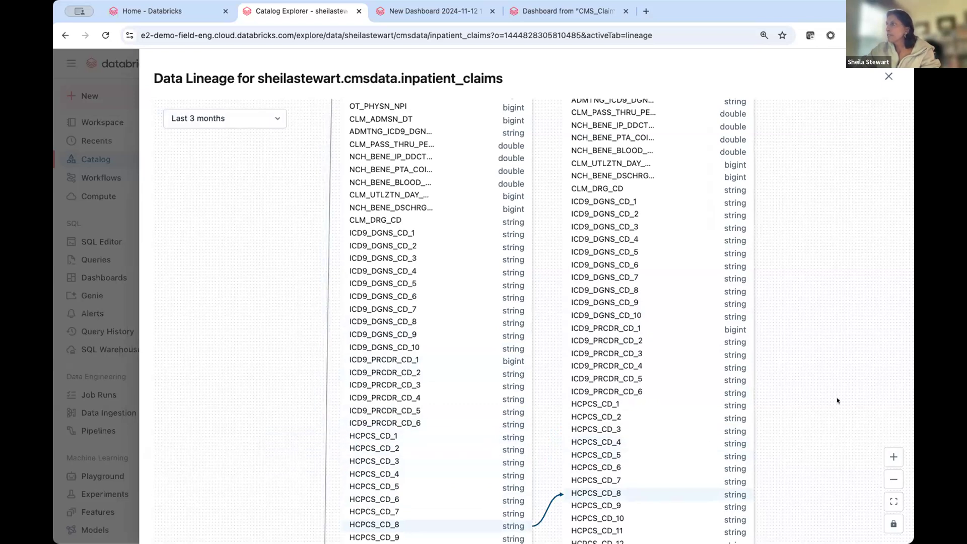
scroll(435, 259, up, 1)
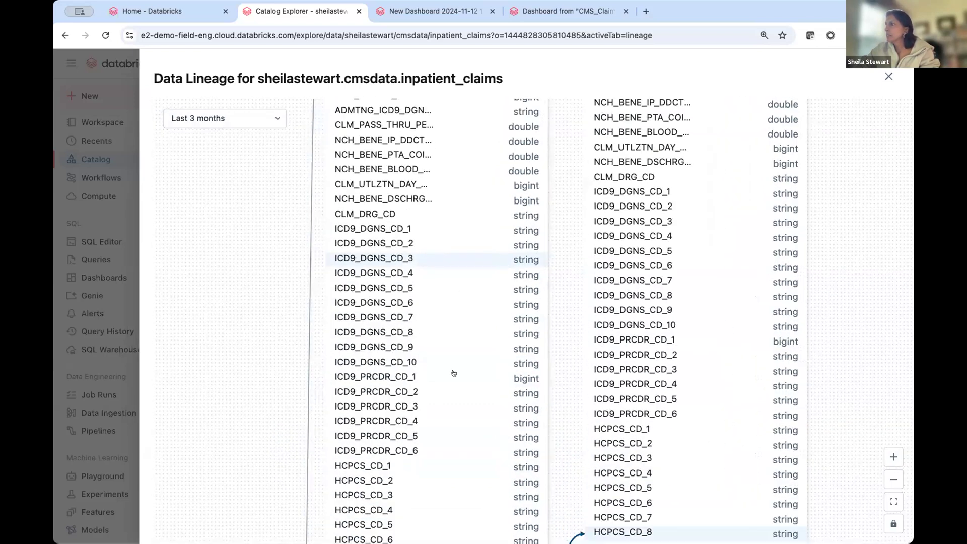
scroll(435, 258, down, 3)
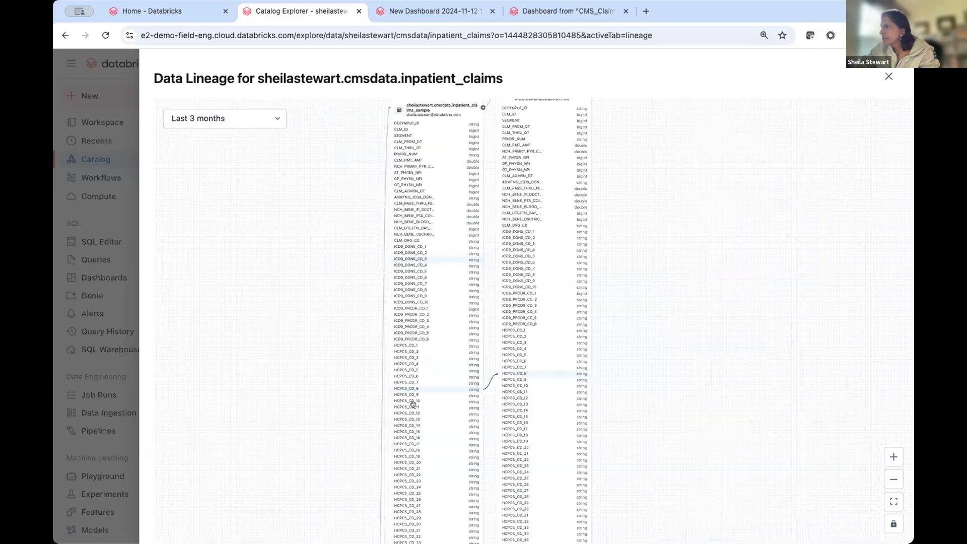
scroll(504, 408, down, 10)
drag(468, 331, 462, 517)
scroll(604, 357, up, 2)
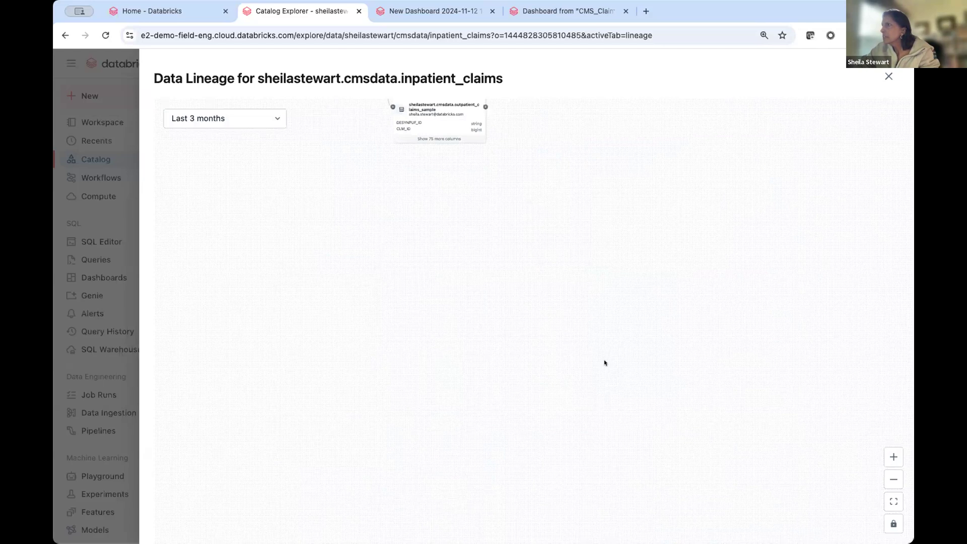
scroll(604, 363, up, 3)
scroll(597, 499, up, 3)
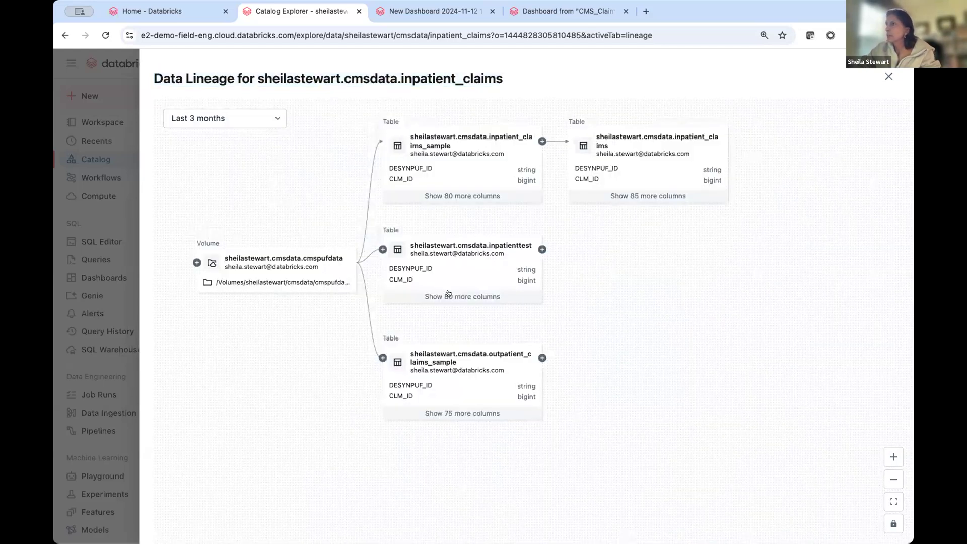
scroll(448, 294, up, 1)
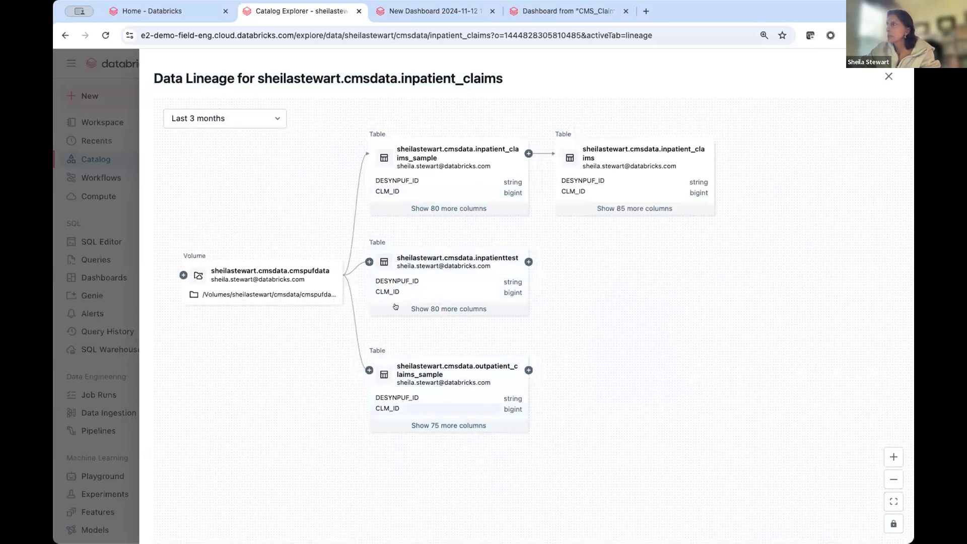
Expand the downstream lineage of outpatient_claims_sample, view its table details, and close the lineage graph.
click(526, 367)
click(527, 368)
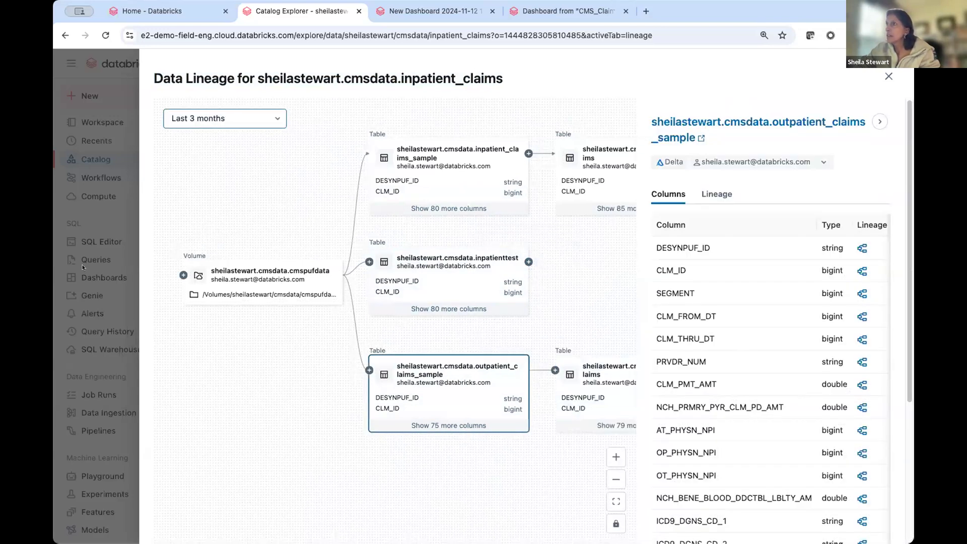
click(888, 76)
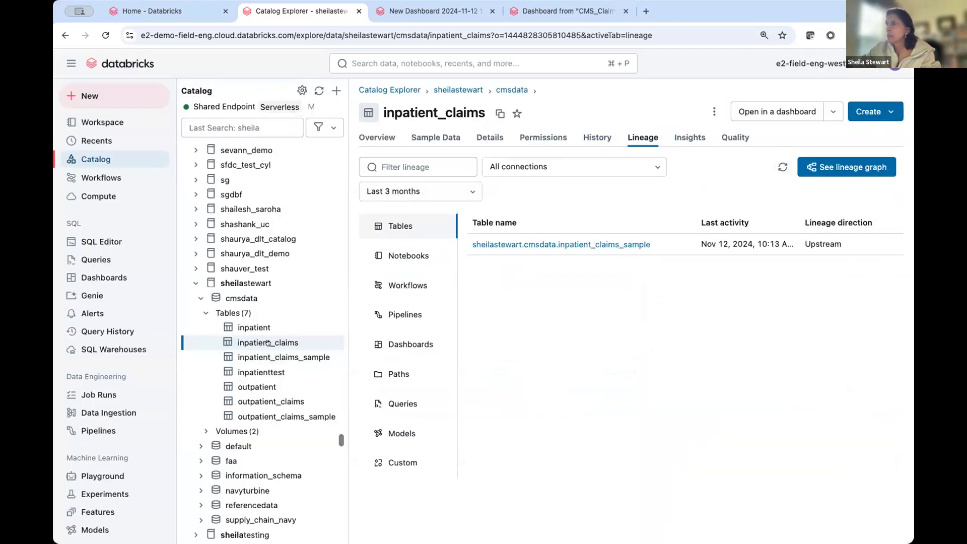
Return to the overview of inpatient_claims and generate AI comments for its columns.
click(377, 137)
scroll(551, 391, down, 3)
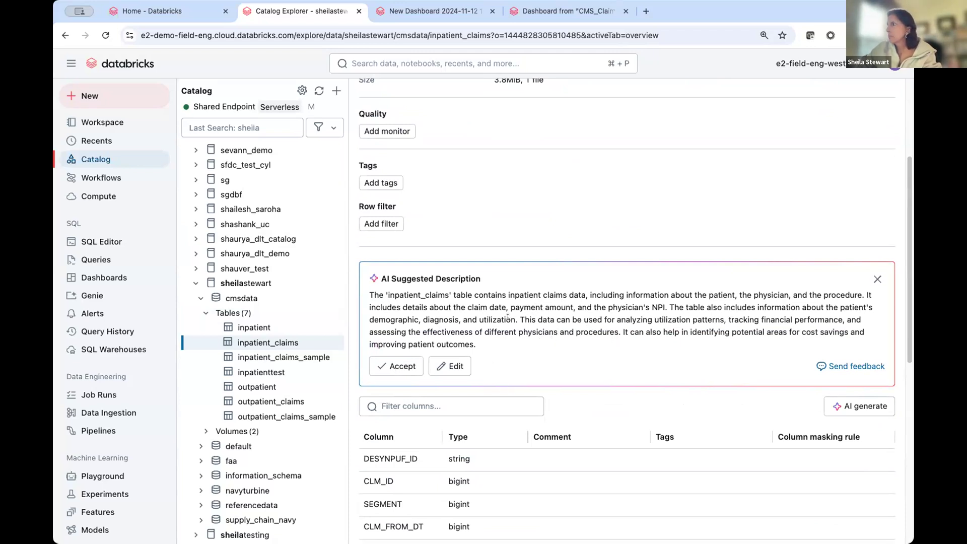
scroll(676, 390, down, 2)
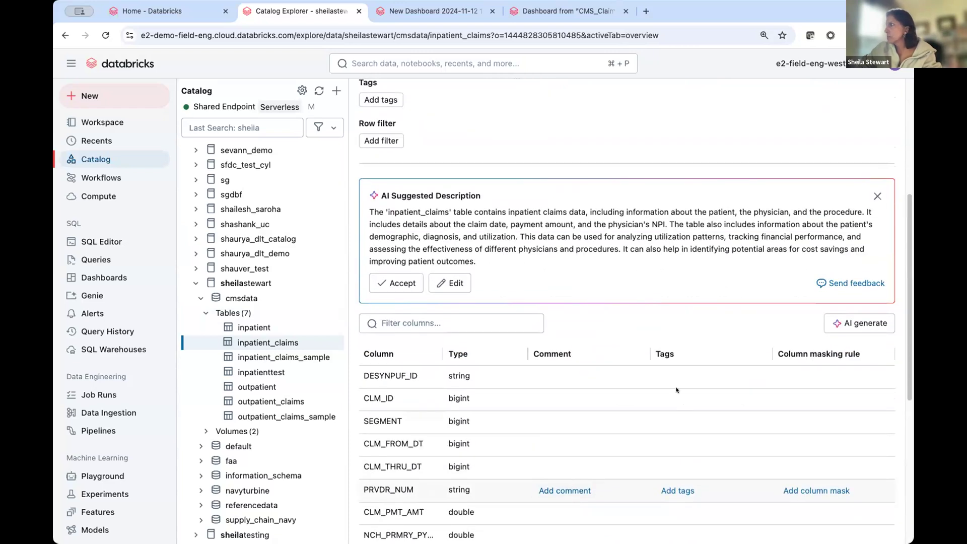
click(859, 323)
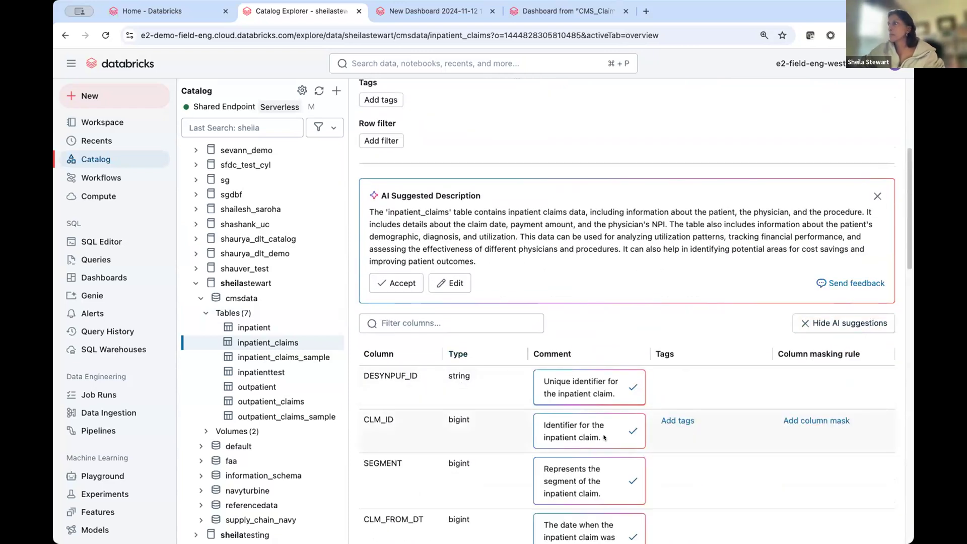
Review the AI-suggested column comments and accept the one for CLM_PMT_AMT.
scroll(901, 491, down, 1)
scroll(900, 491, down, 3)
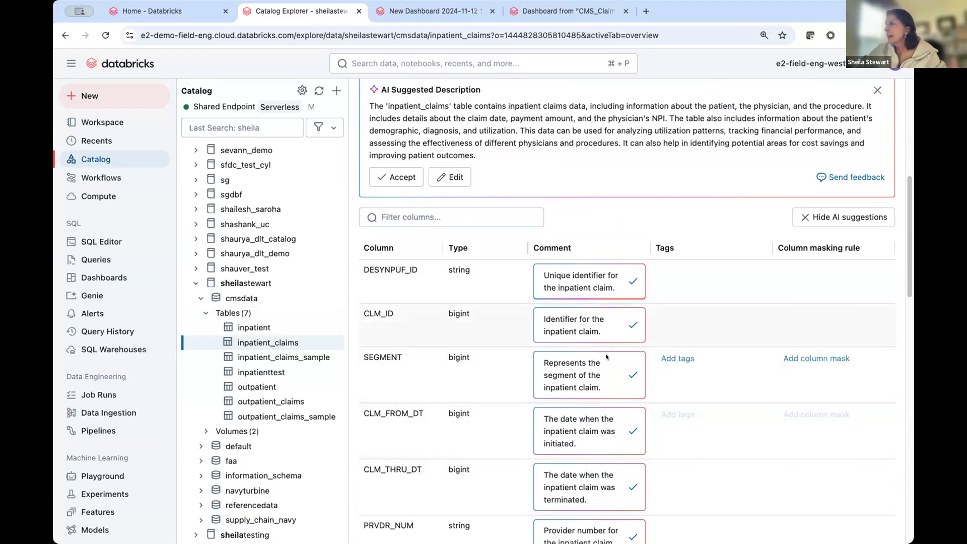
scroll(902, 487, down, 2)
scroll(902, 492, down, 4)
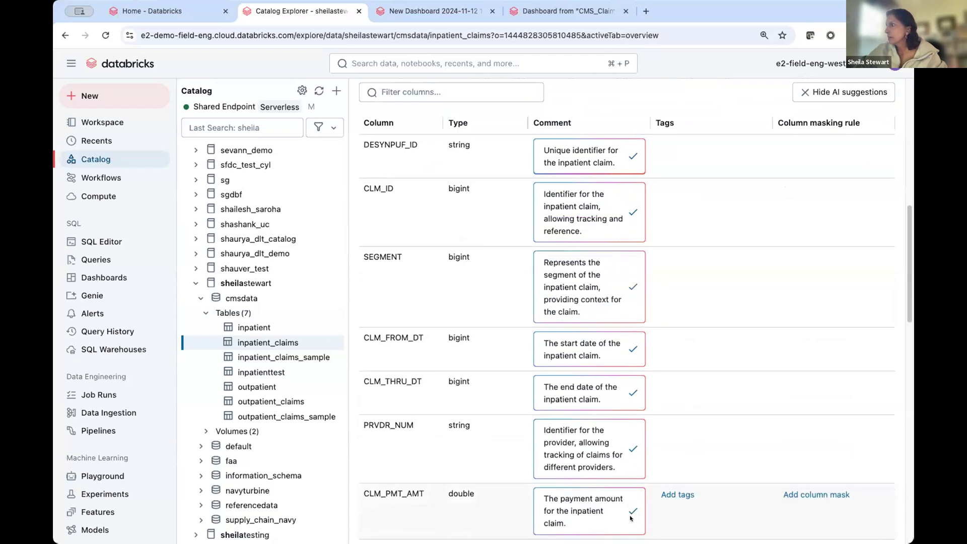
click(633, 514)
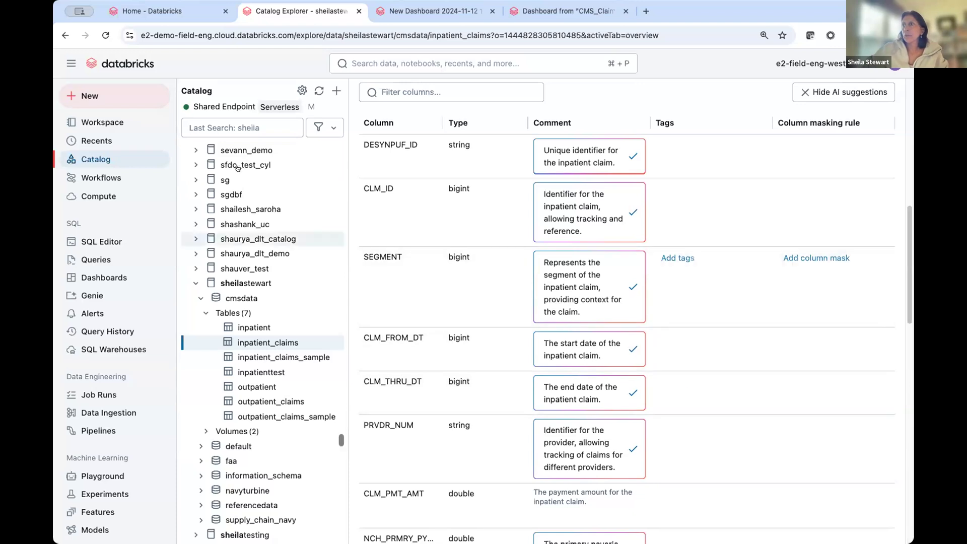
Open the published "Dashboard from "CMS_Claims"" from the list of dashboards.
click(98, 277)
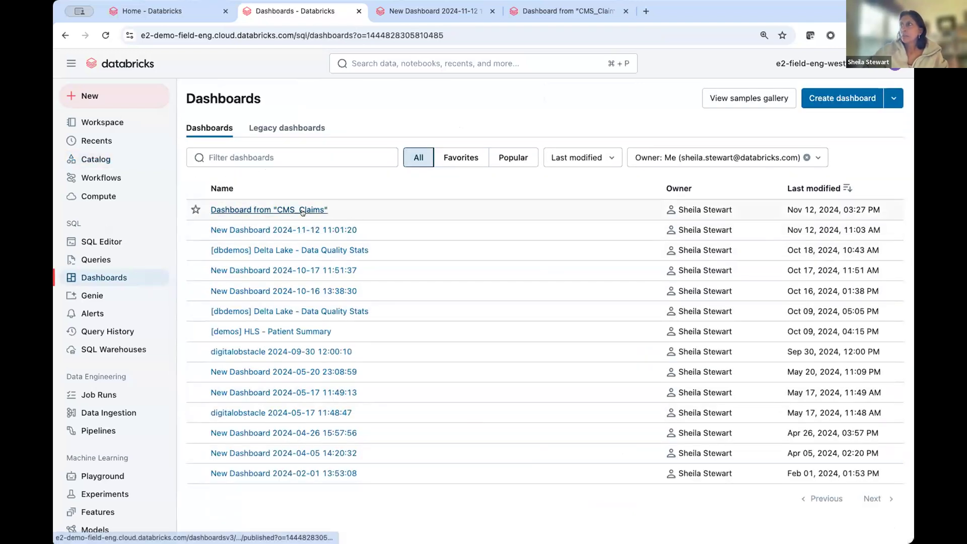
click(282, 210)
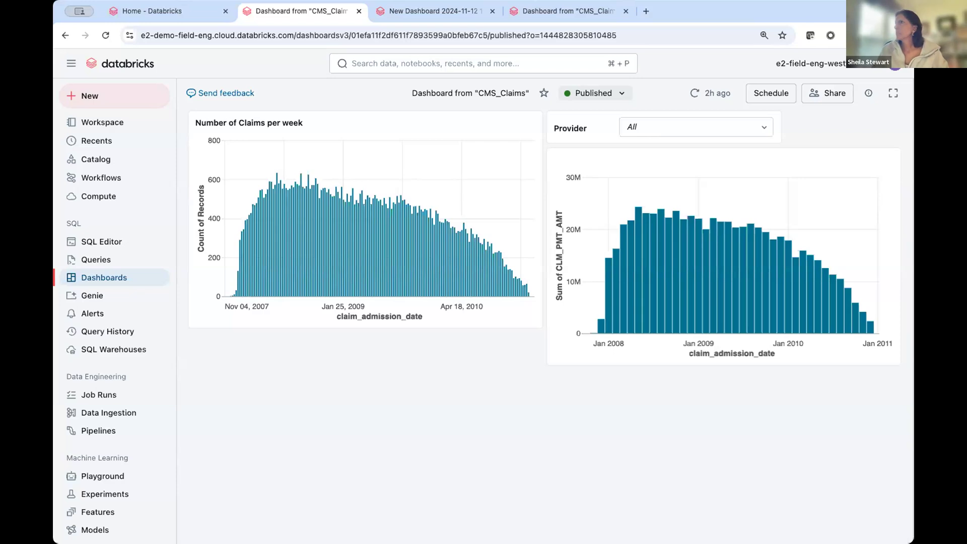
Open the CMS_Claims notebook in the CMSDemo workspace folder.
click(100, 122)
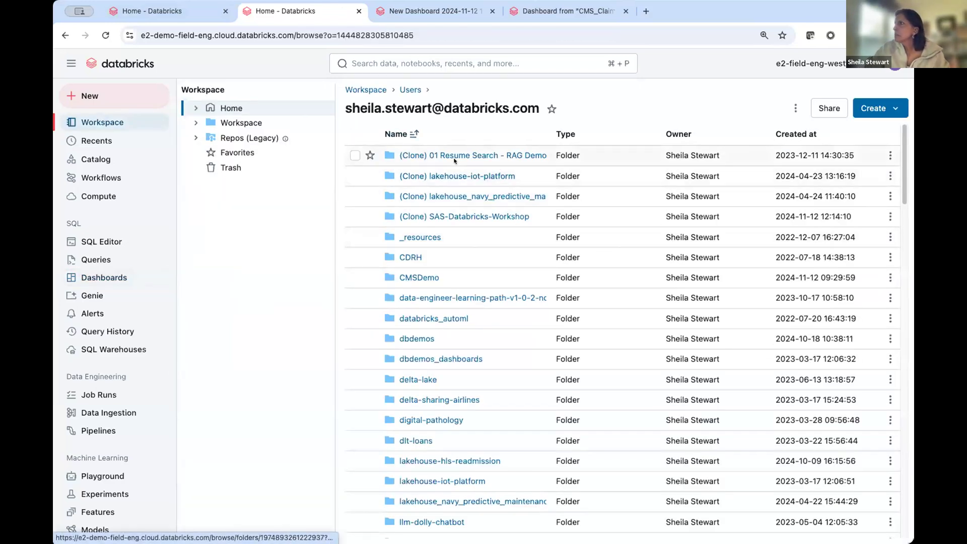
click(422, 278)
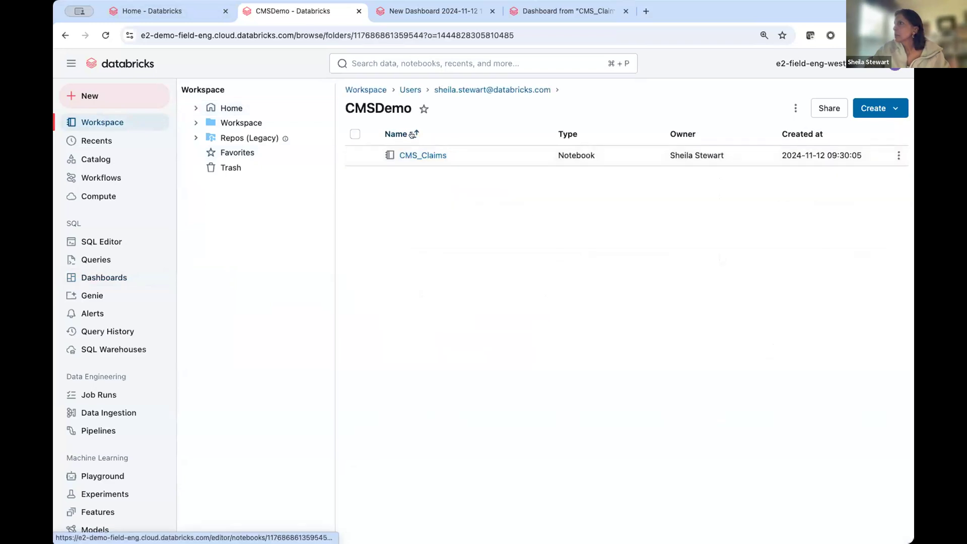
click(407, 156)
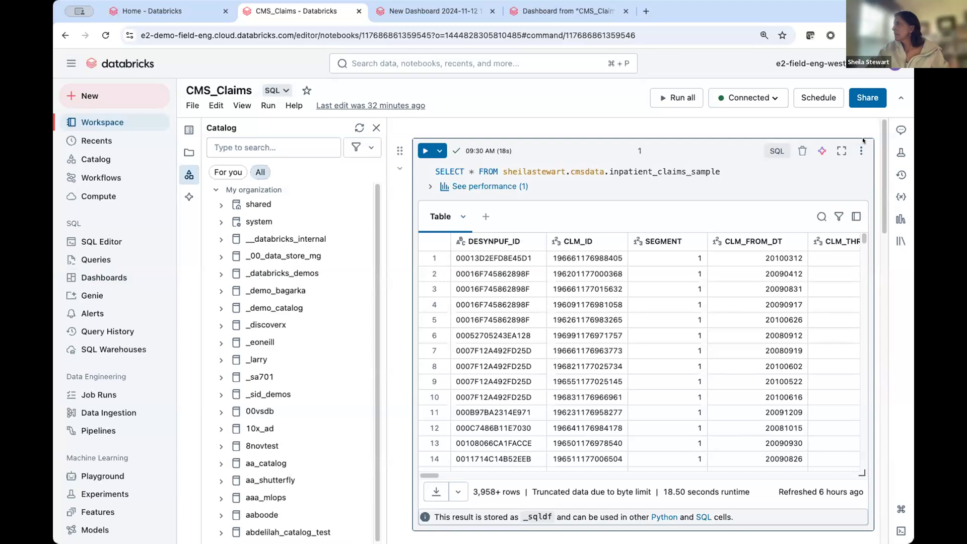
Examine the actions available for the first cell and the notebook's editing commands, looking for undo.
click(861, 151)
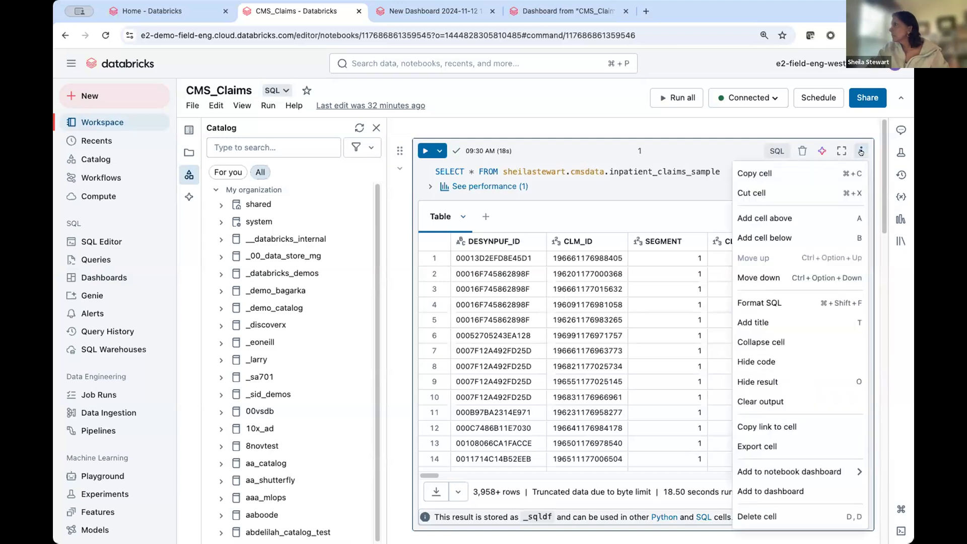
click(738, 125)
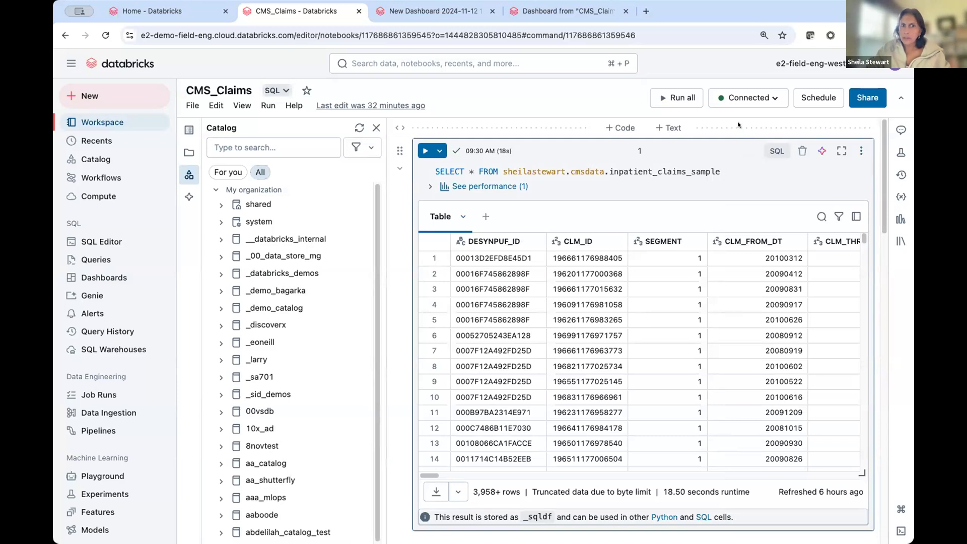
click(216, 105)
click(218, 104)
click(218, 105)
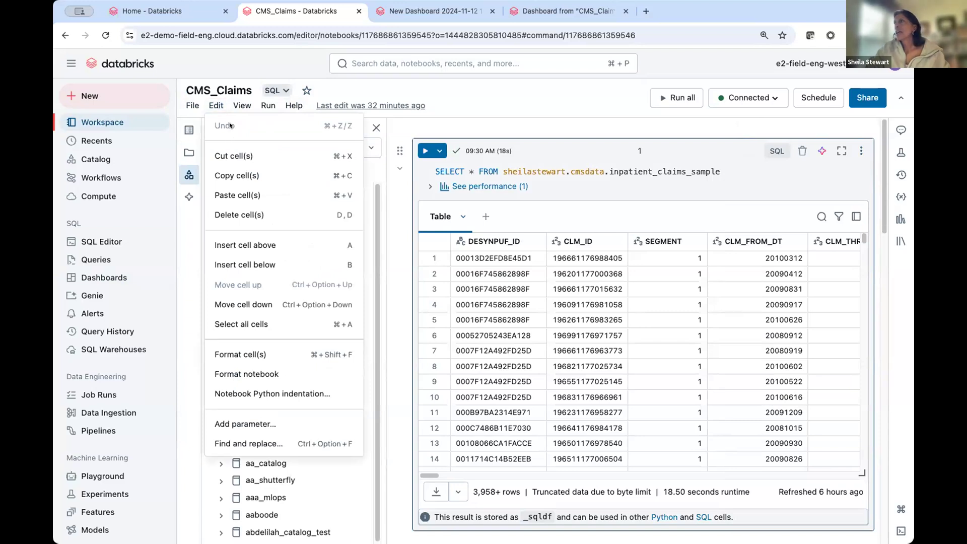
click(495, 130)
click(521, 188)
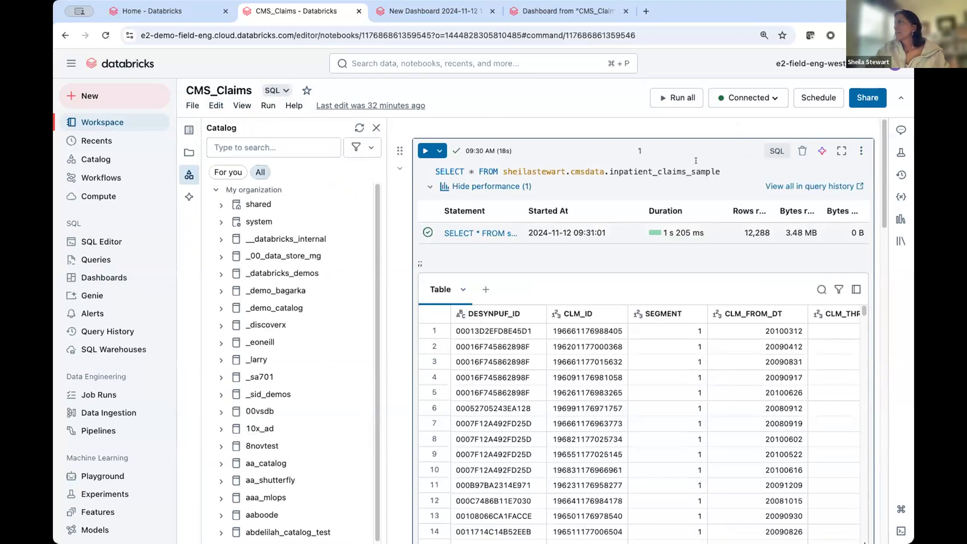
click(439, 186)
Append "ggggg" to the first cell's query as a test edit, check whether undo is offered, and remove the added characters.
click(748, 173)
text(ggggg)
click(216, 105)
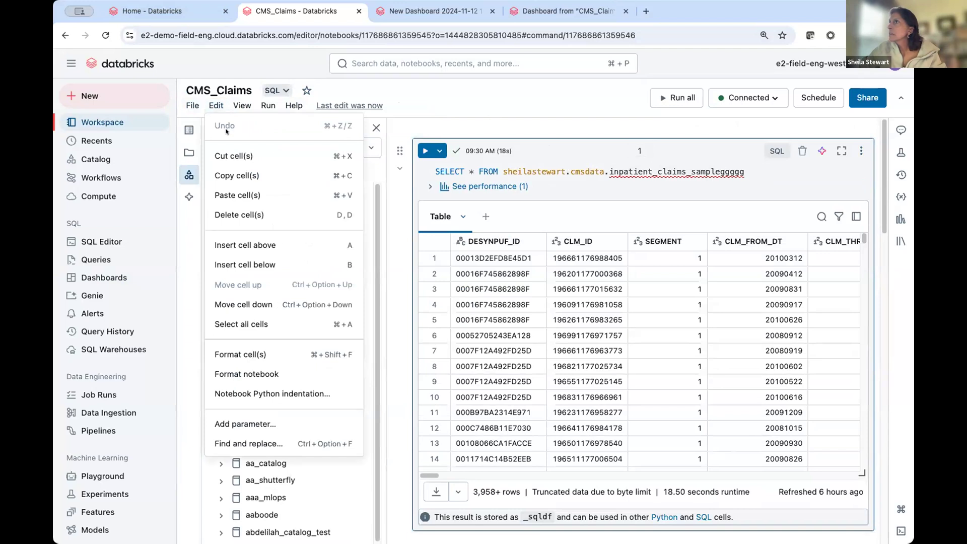
click(756, 162)
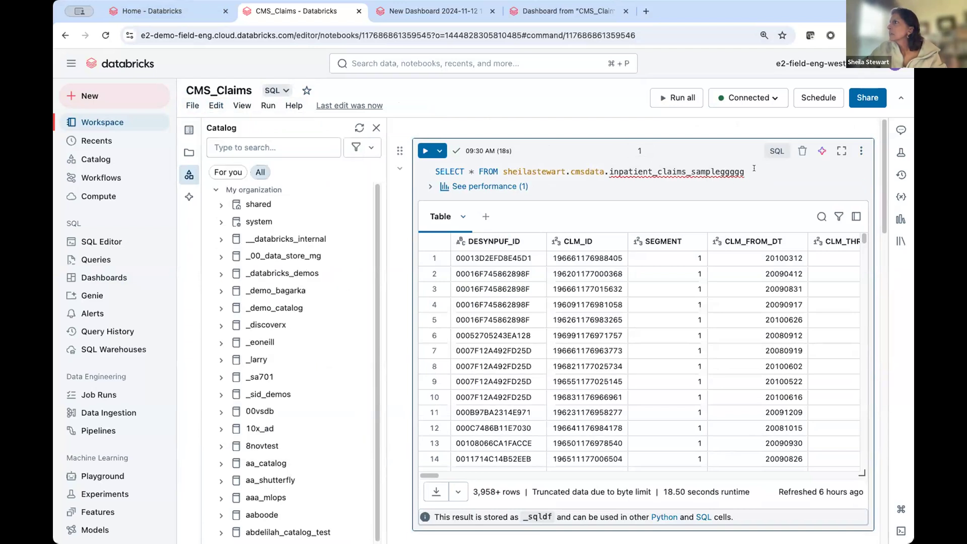
key(BackSpace)
key(BackSpace)
key(BackSpace)
key(BackSpace)
key(BackSpace)
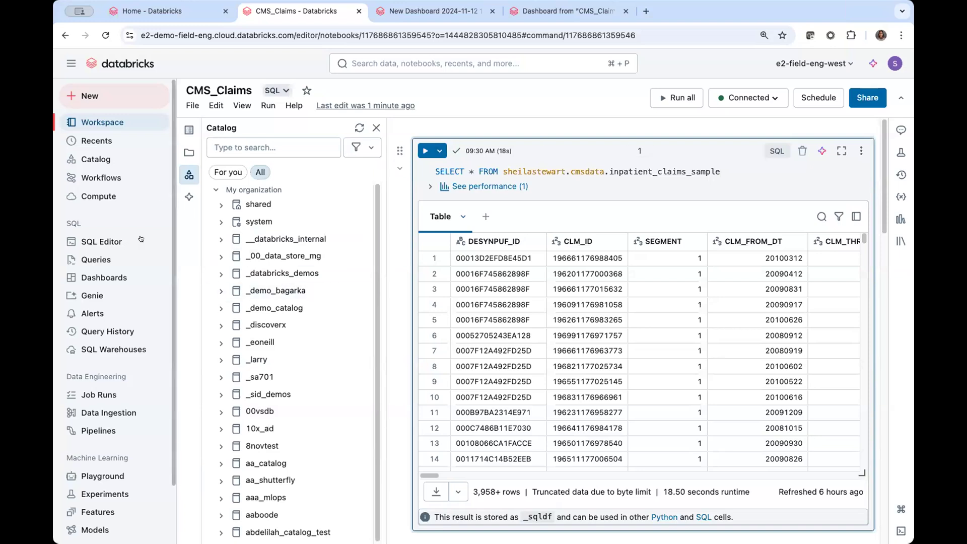
Open the most recently created of the saved personal queries in the SQL editor.
click(96, 259)
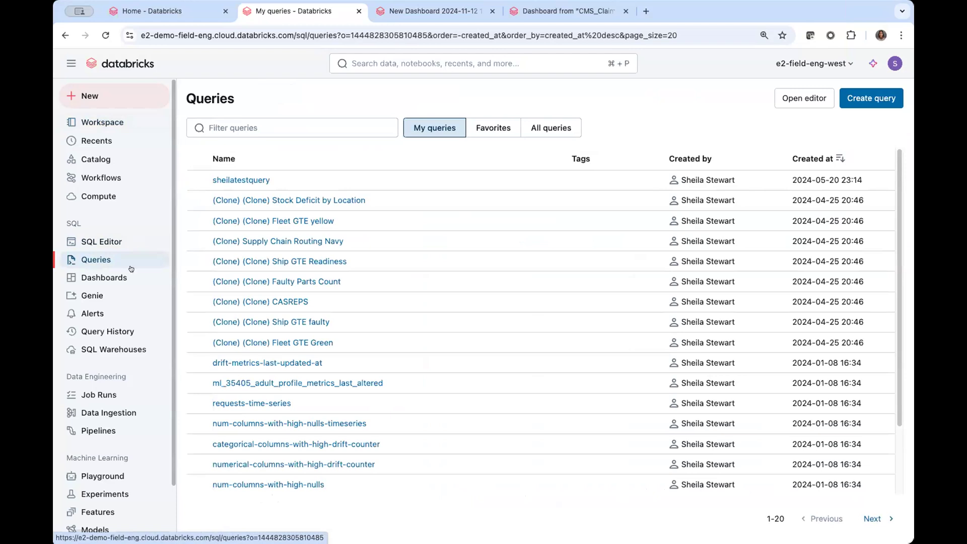
click(255, 181)
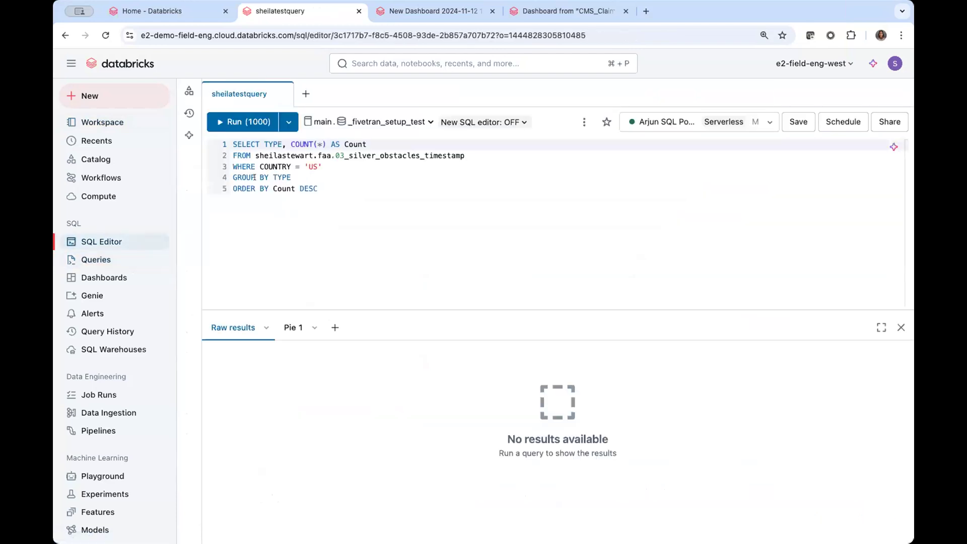